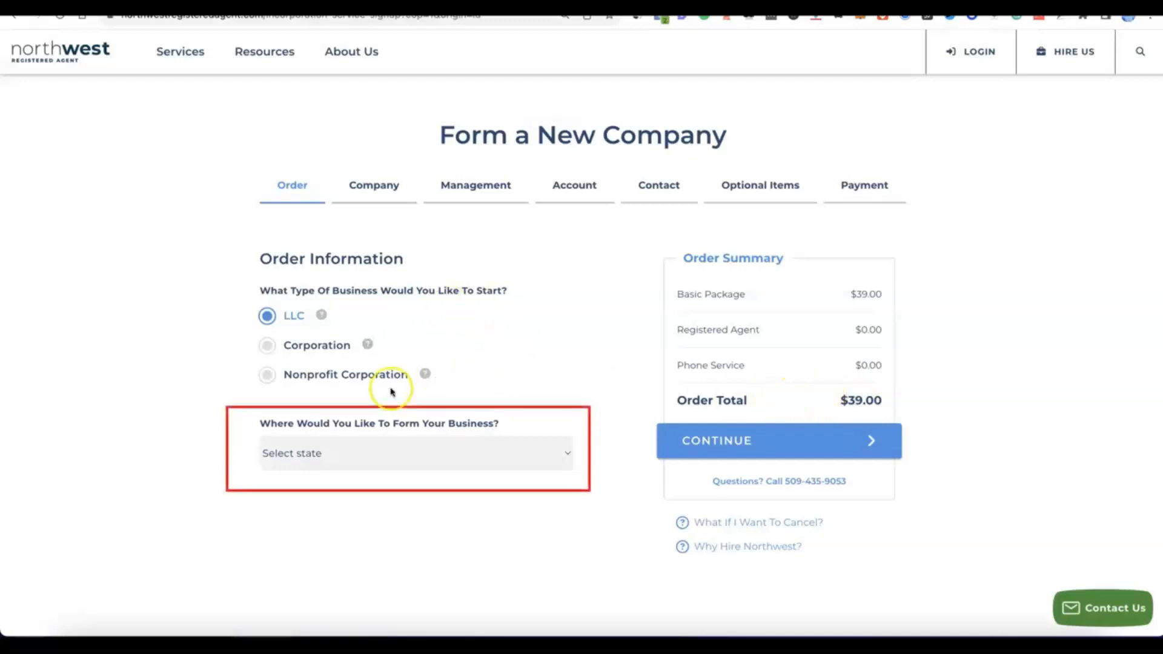
- Choose NM - New Mexico as the state for forming the LLC and continue to the company details
{"action": "left_click", "coordinate": [567, 454]}
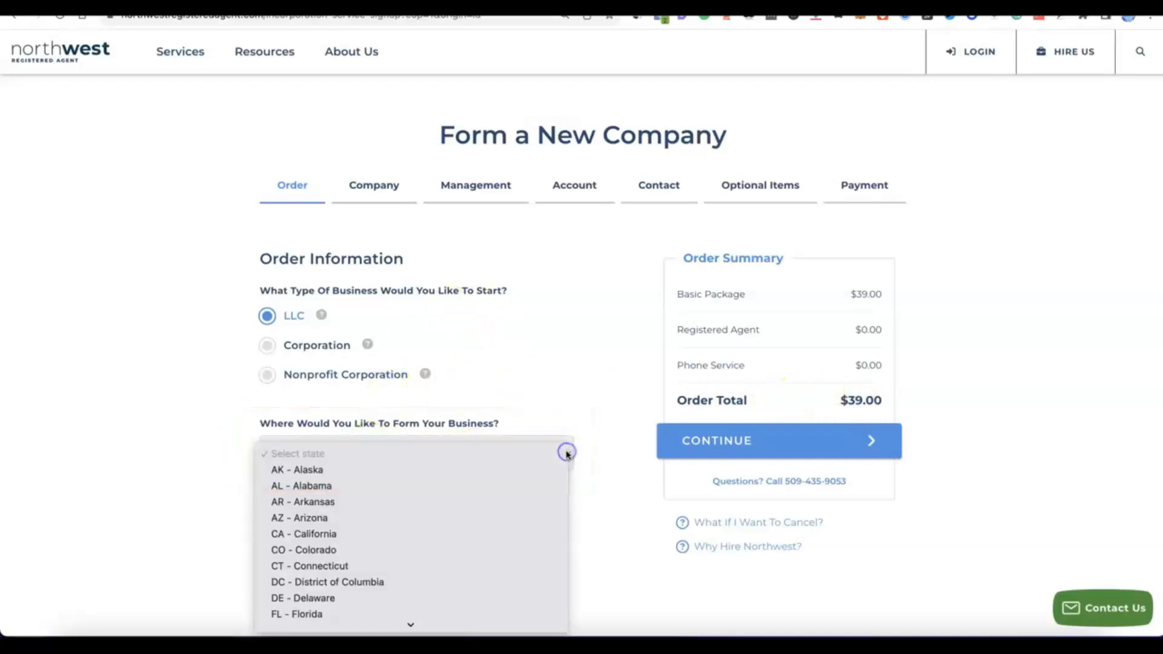
{"action": "scroll", "coordinate": [403, 383], "scroll_direction": "down", "scroll_amount": 3}
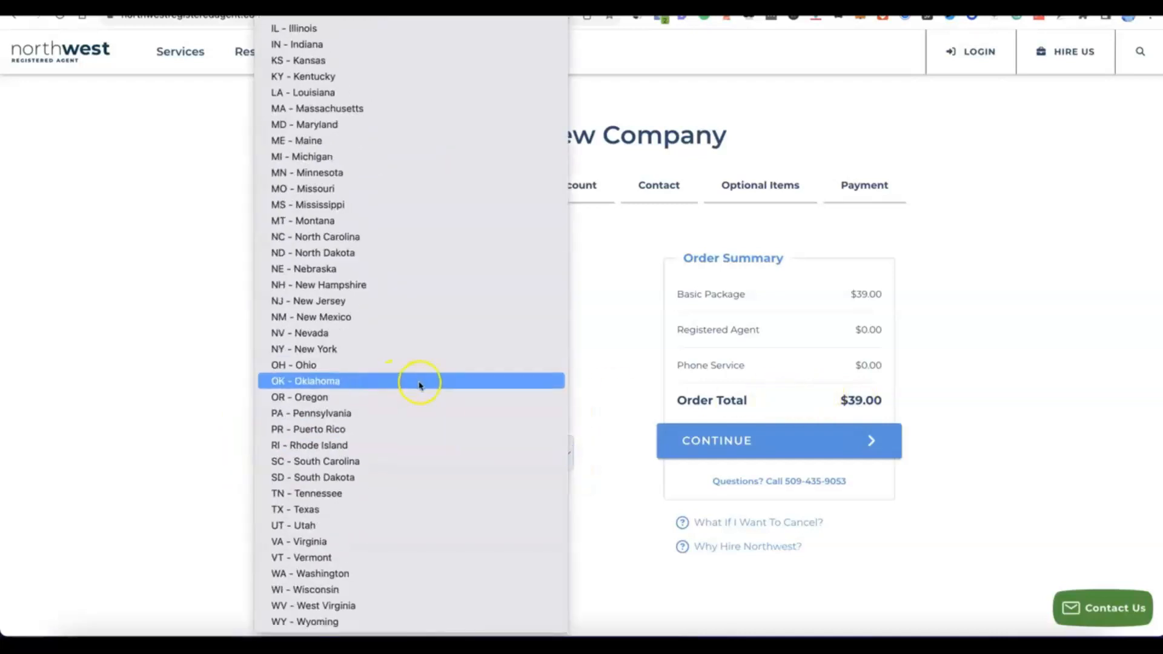
{"action": "left_click", "coordinate": [325, 319]}
{"action": "scroll", "coordinate": [447, 480], "scroll_direction": "down", "scroll_amount": 3}
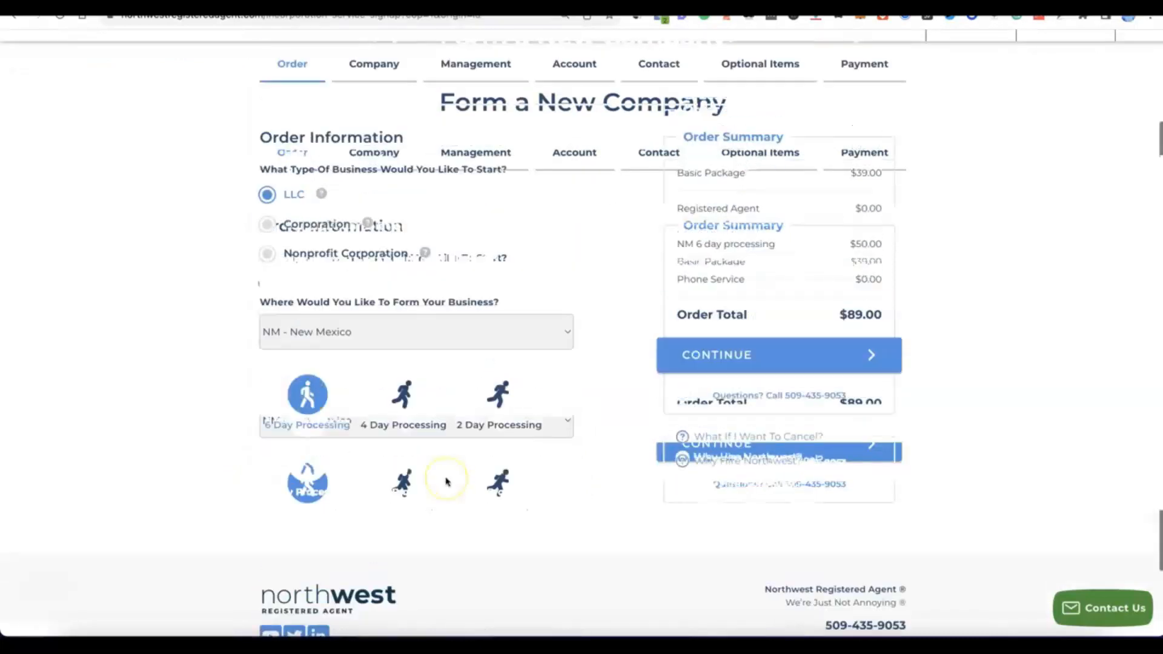
{"action": "scroll", "coordinate": [446, 481], "scroll_direction": "up", "scroll_amount": 1}
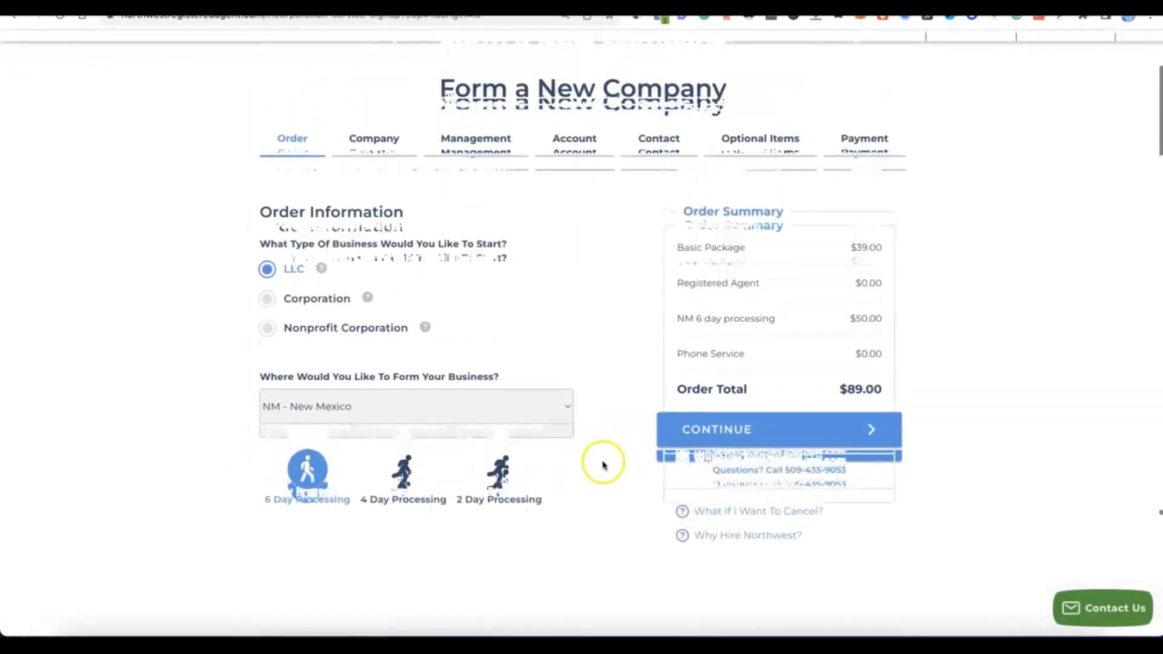
{"action": "left_click", "coordinate": [754, 431]}
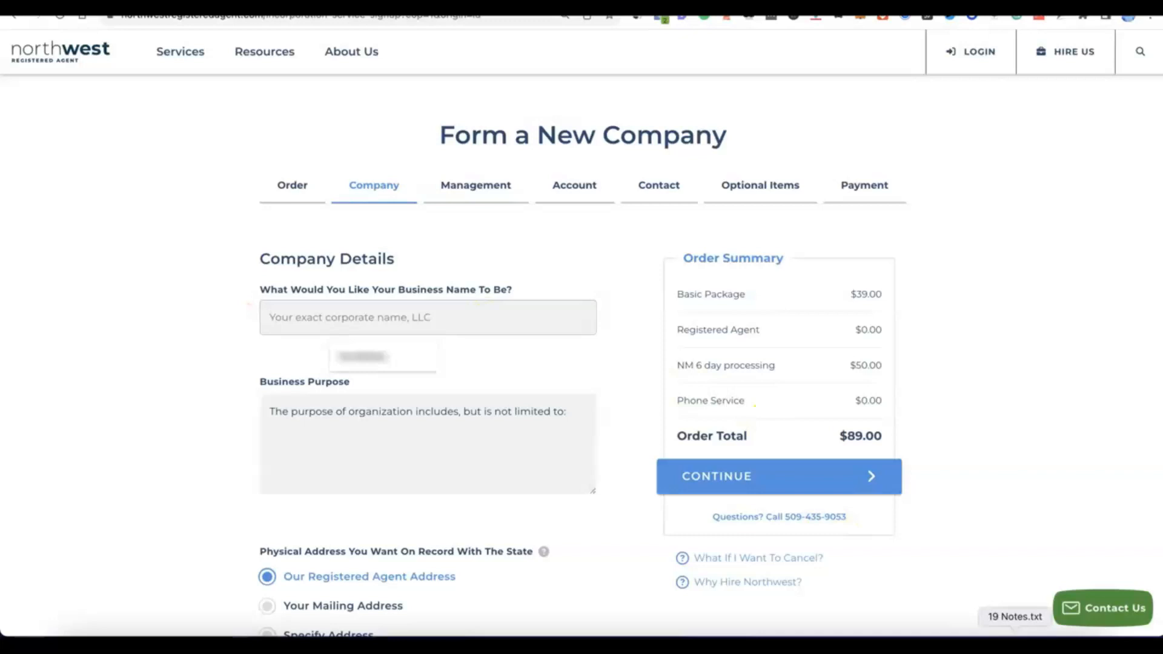
- Enter Modoe as the business name and add "E-commerce - online selling of general products." to the business purpose
{"action": "left_click", "coordinate": [451, 316]}
{"action": "type", "text": "Modoe"}
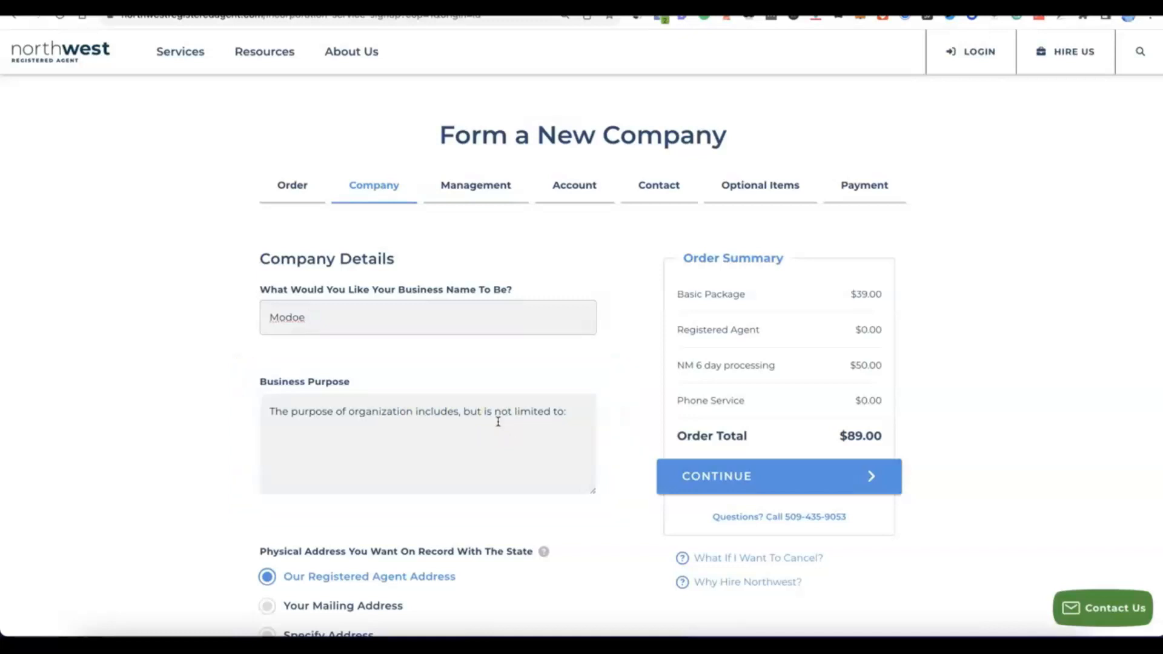
{"action": "left_click", "coordinate": [566, 416]}
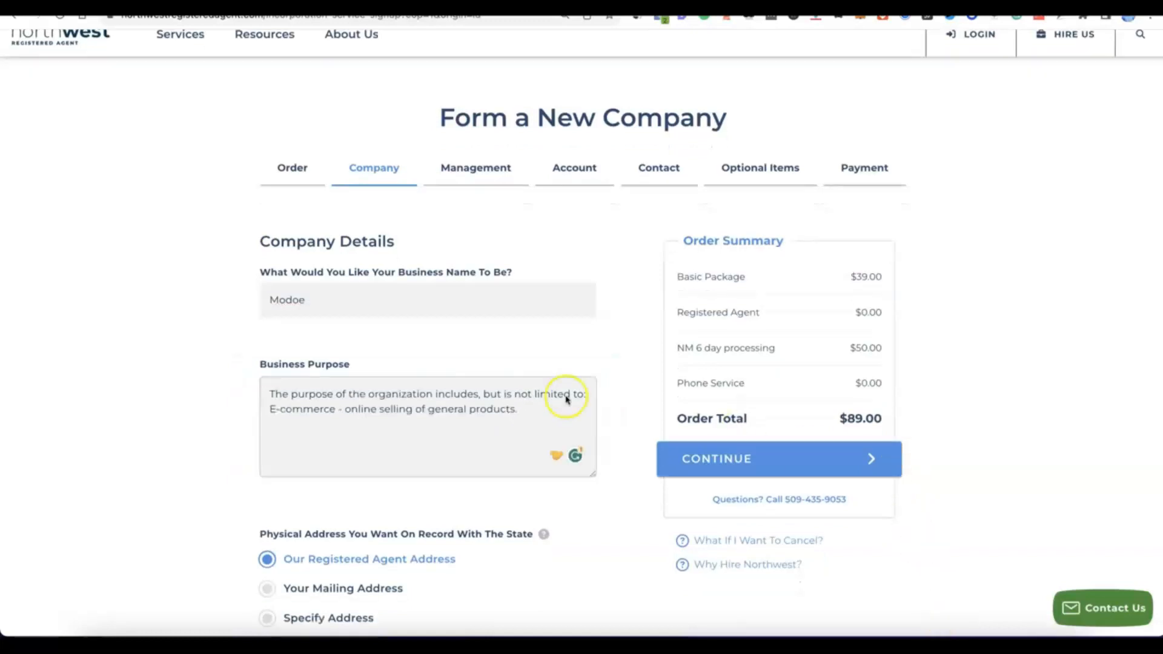
{"action": "left_click", "coordinate": [536, 415]}
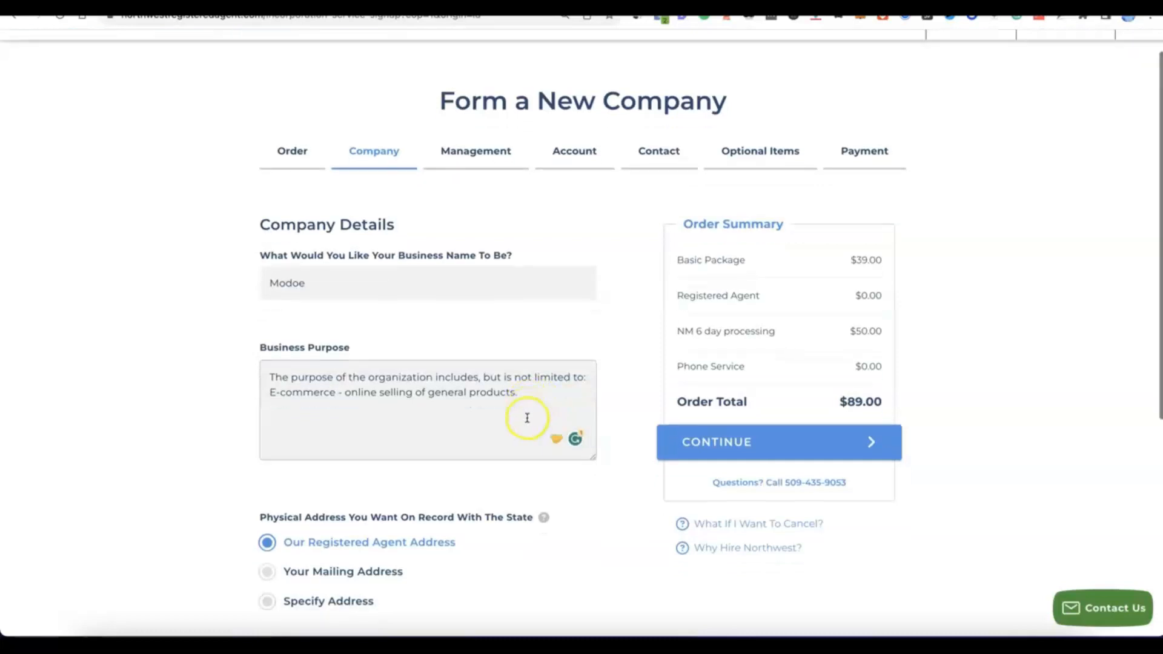
- Use Our Registered Agent Address for both the physical and mailing addresses on record, and continue to company management
{"action": "scroll", "coordinate": [536, 414], "scroll_direction": "down", "scroll_amount": 2}
{"action": "scroll", "coordinate": [527, 415], "scroll_direction": "down", "scroll_amount": 1}
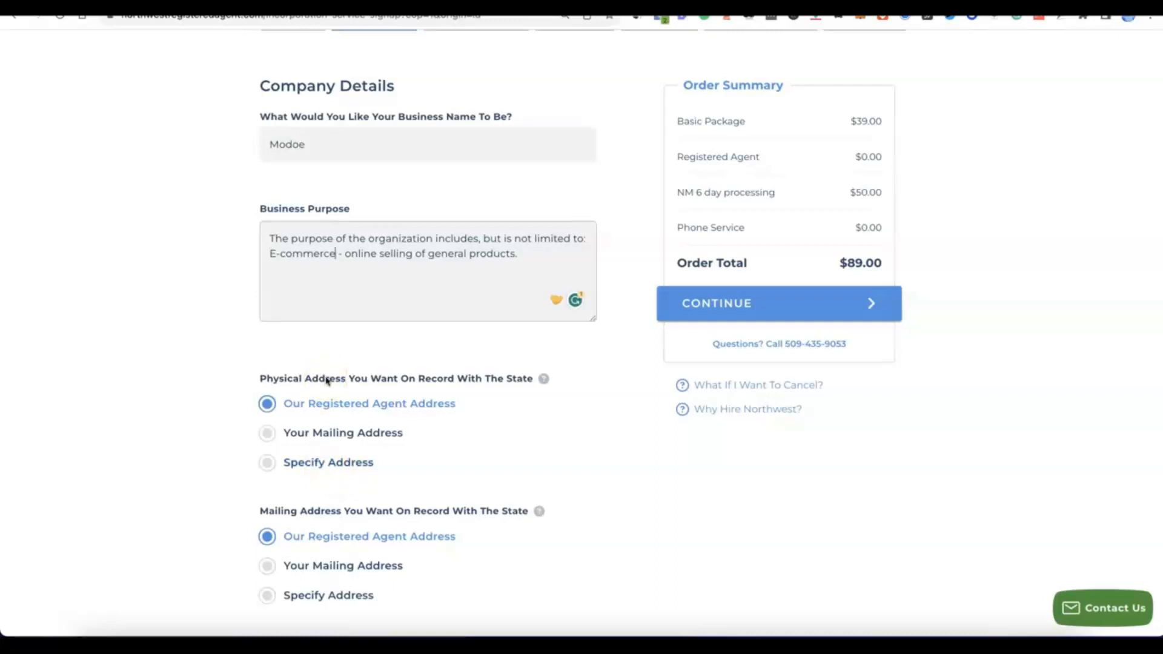
{"action": "scroll", "coordinate": [326, 380], "scroll_direction": "down", "scroll_amount": 2}
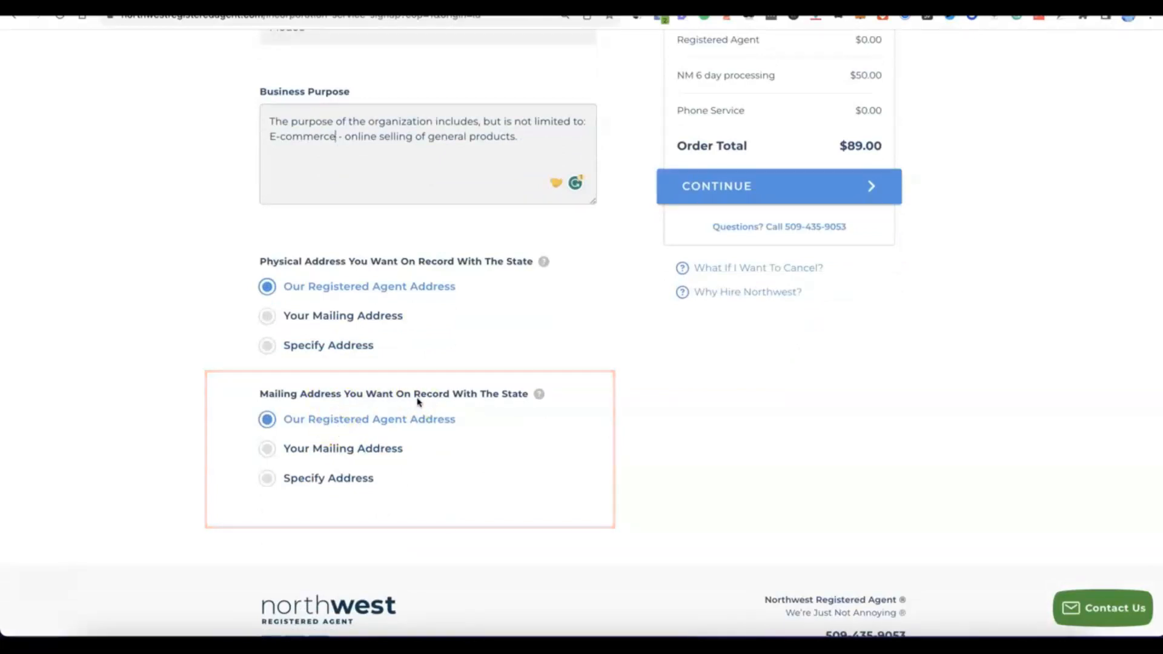
{"action": "left_click", "coordinate": [447, 373]}
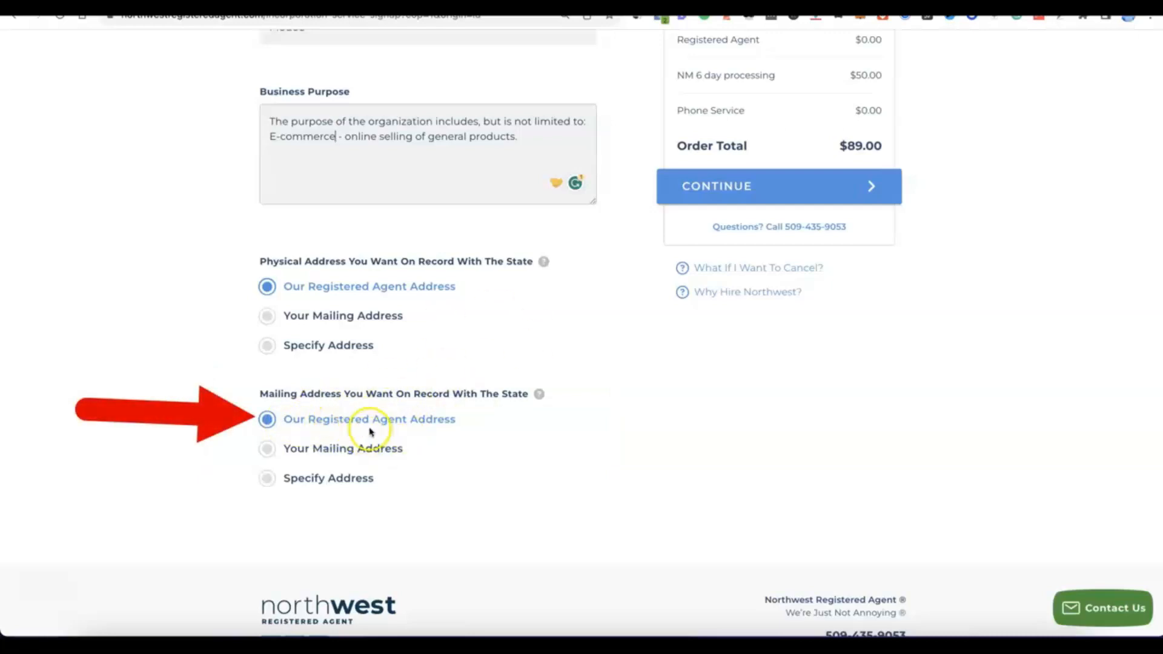
{"action": "scroll", "coordinate": [458, 426], "scroll_direction": "up", "scroll_amount": 4}
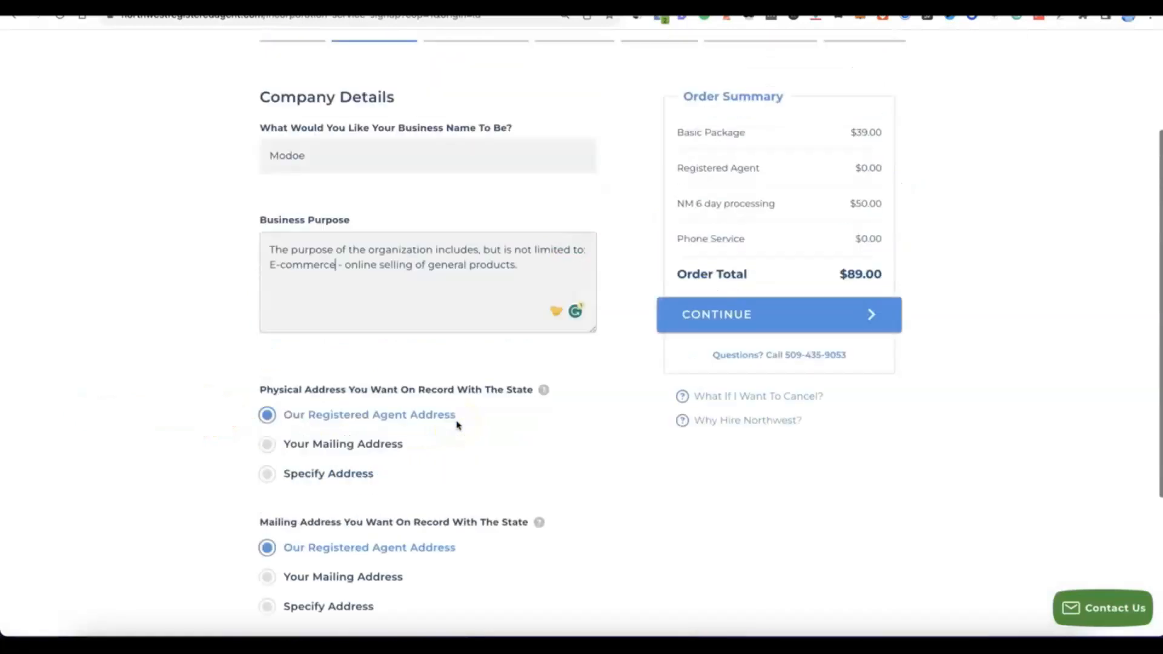
{"action": "scroll", "coordinate": [458, 426], "scroll_direction": "up", "scroll_amount": 1}
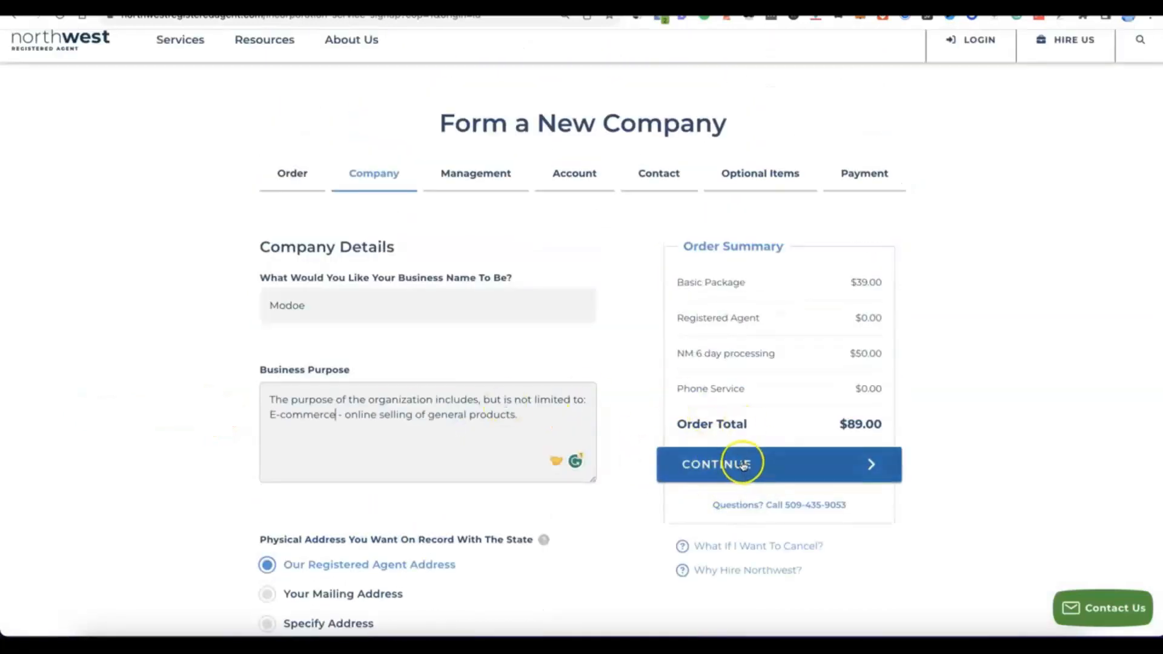
{"action": "left_click", "coordinate": [722, 477]}
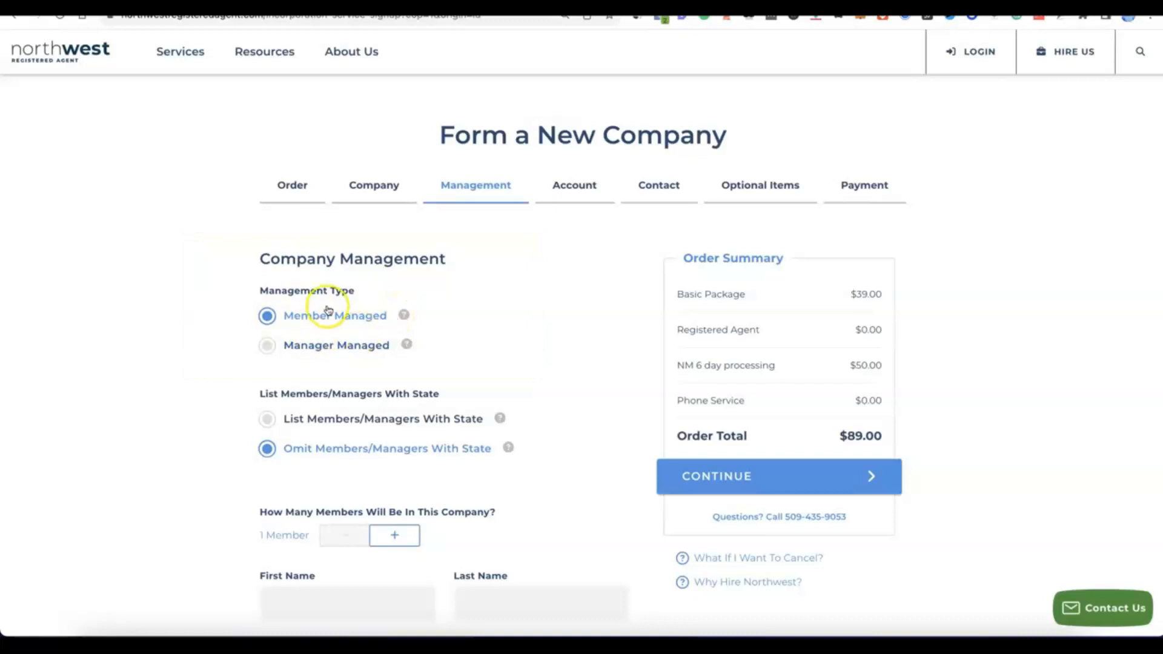
- Set the company to two members, enter each member's first and last name, and continue to the account setup
{"action": "scroll", "coordinate": [321, 306], "scroll_direction": "down", "scroll_amount": 2}
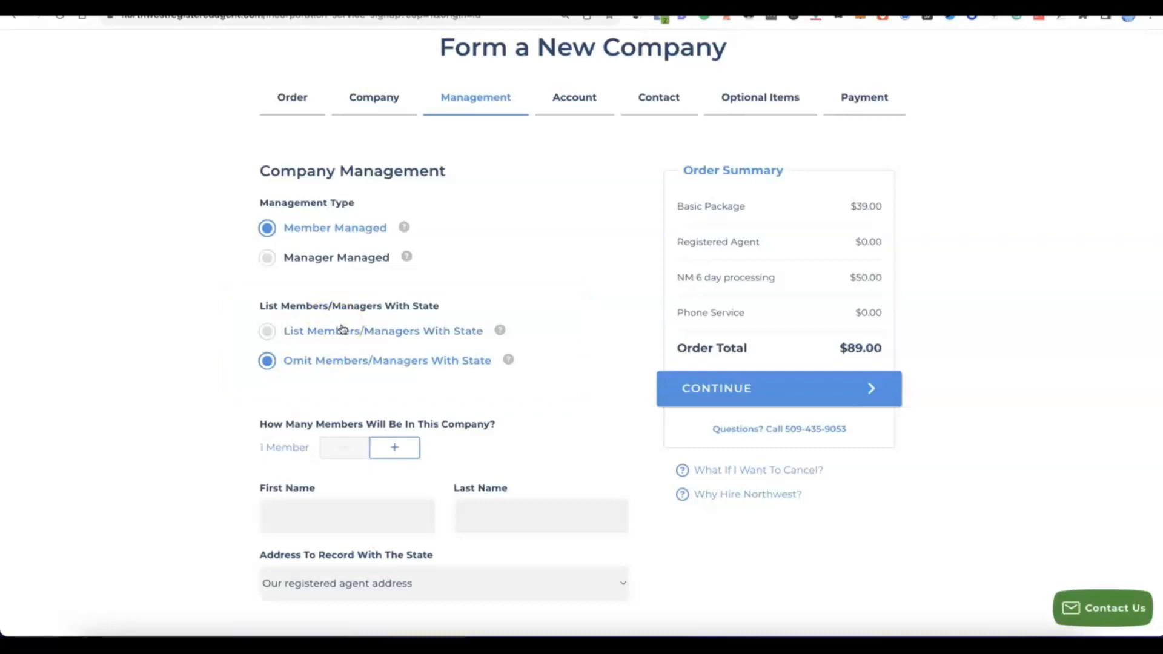
{"action": "left_click", "coordinate": [409, 446]}
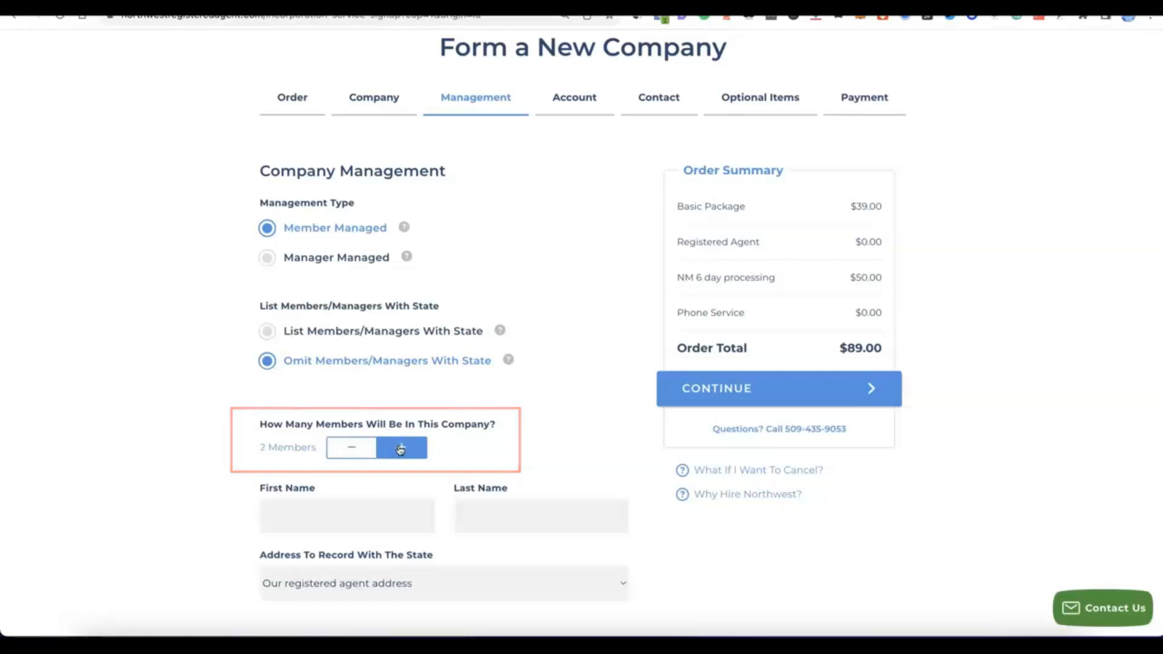
{"action": "scroll", "coordinate": [400, 449], "scroll_direction": "down", "scroll_amount": 4}
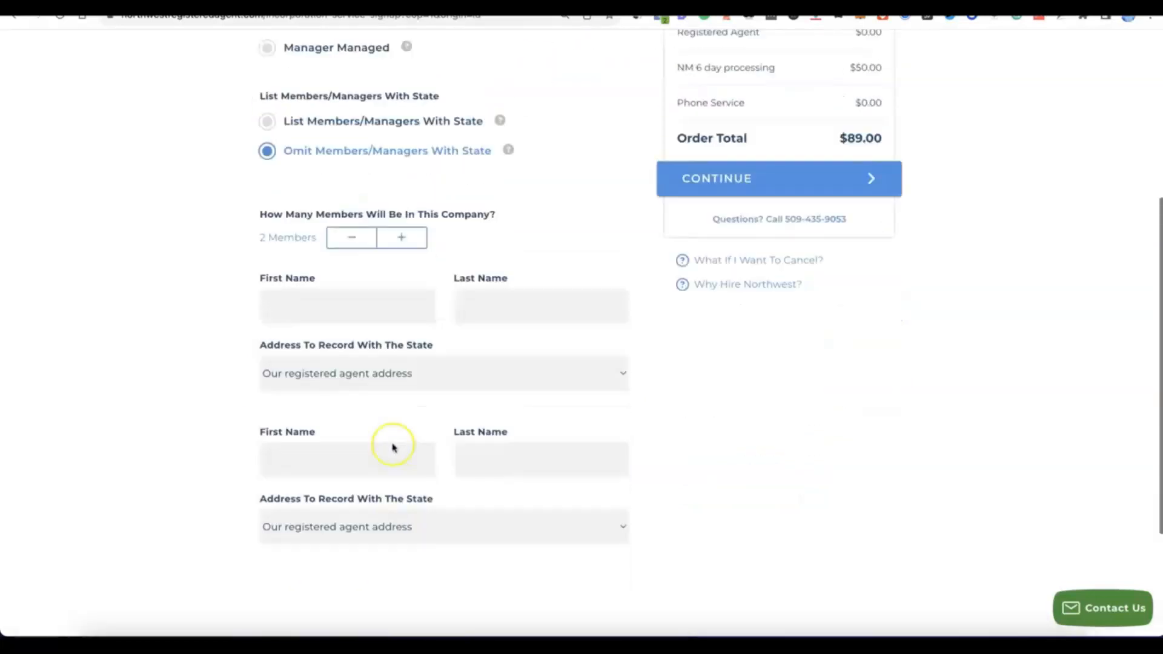
{"action": "scroll", "coordinate": [394, 448], "scroll_direction": "up", "scroll_amount": 1}
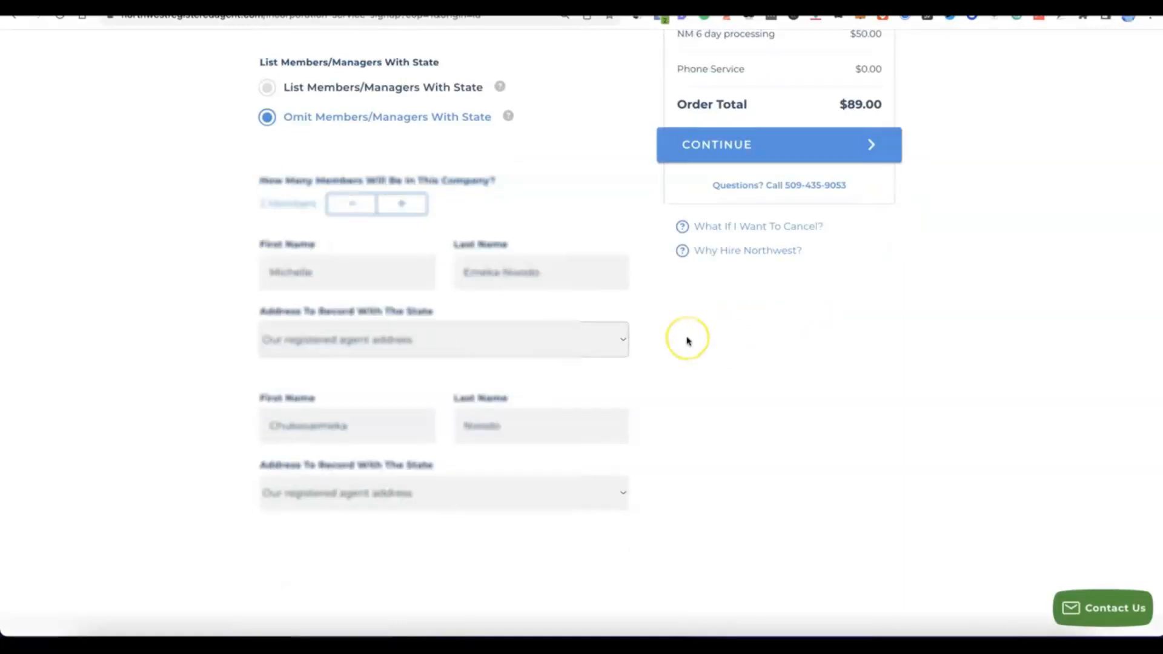
{"action": "scroll", "coordinate": [688, 351], "scroll_direction": "up", "scroll_amount": 3}
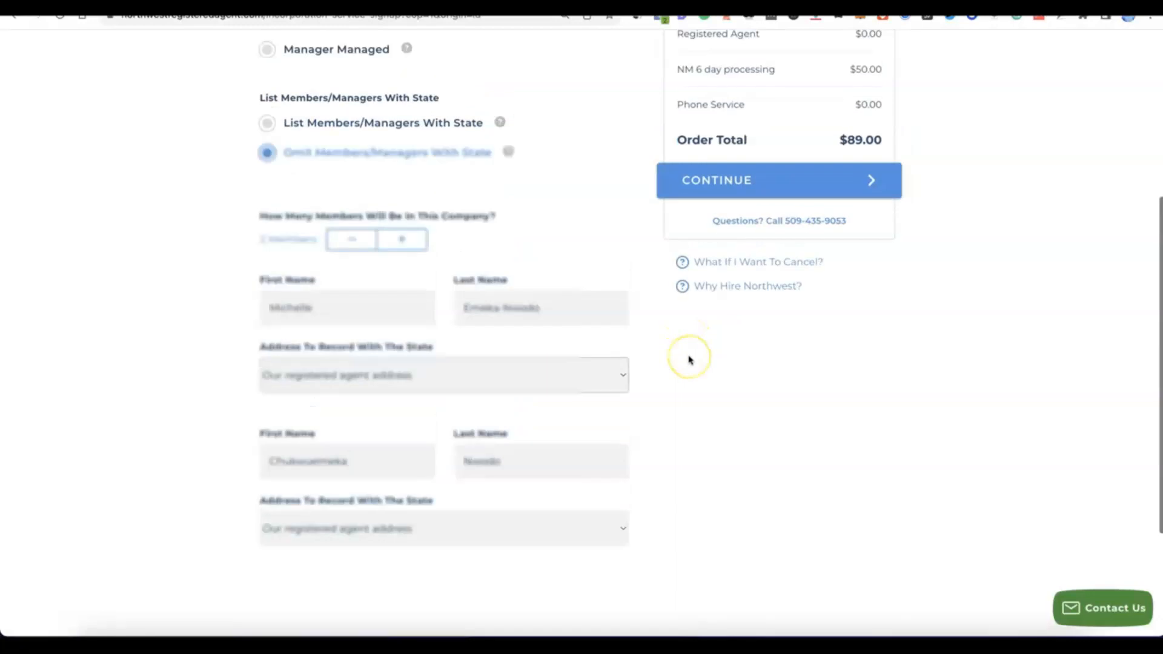
{"action": "scroll", "coordinate": [733, 227], "scroll_direction": "up", "scroll_amount": 1}
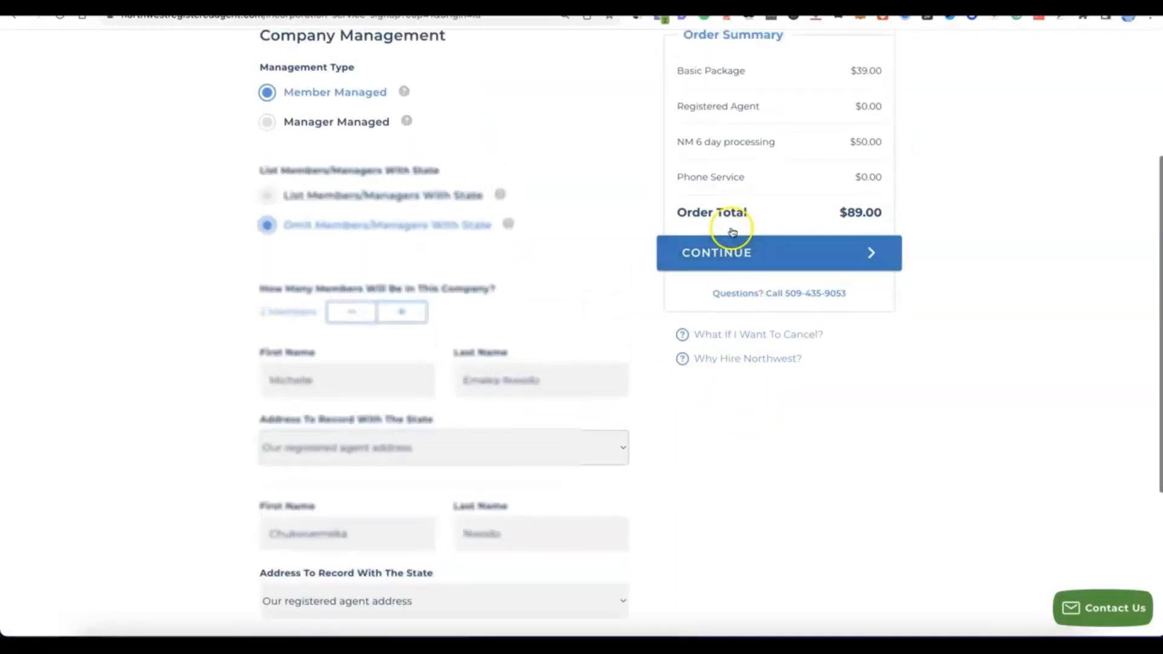
{"action": "left_click", "coordinate": [733, 246]}
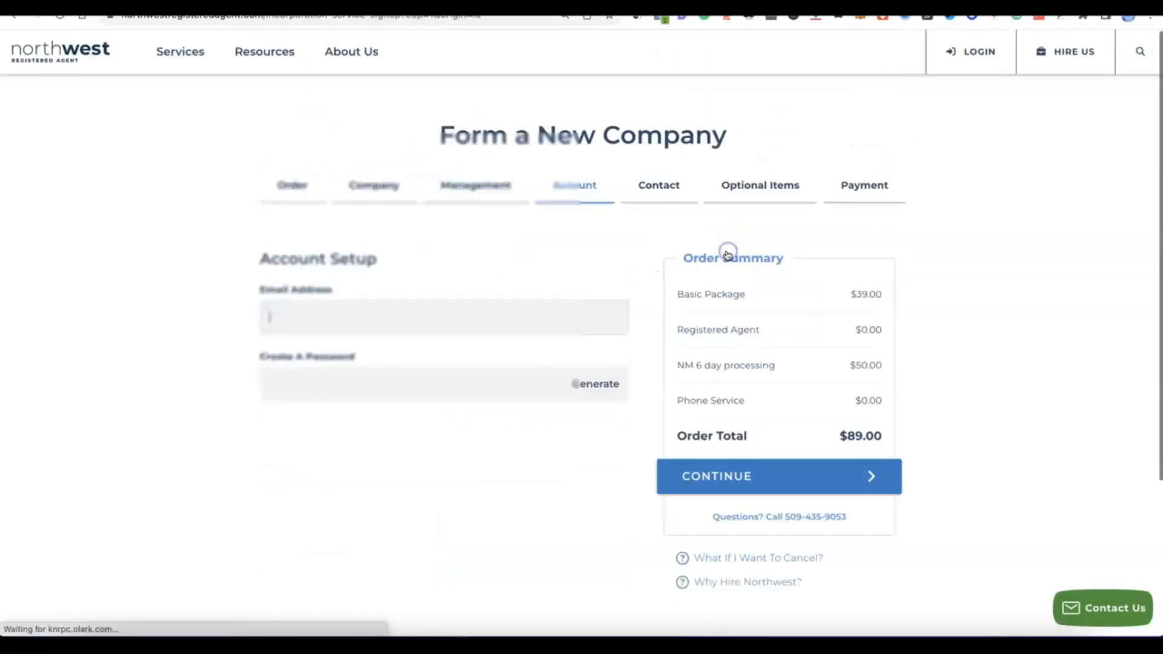
- Enter the account's email address, generate an account password, and continue to the contact details
{"action": "left_click", "coordinate": [718, 250]}
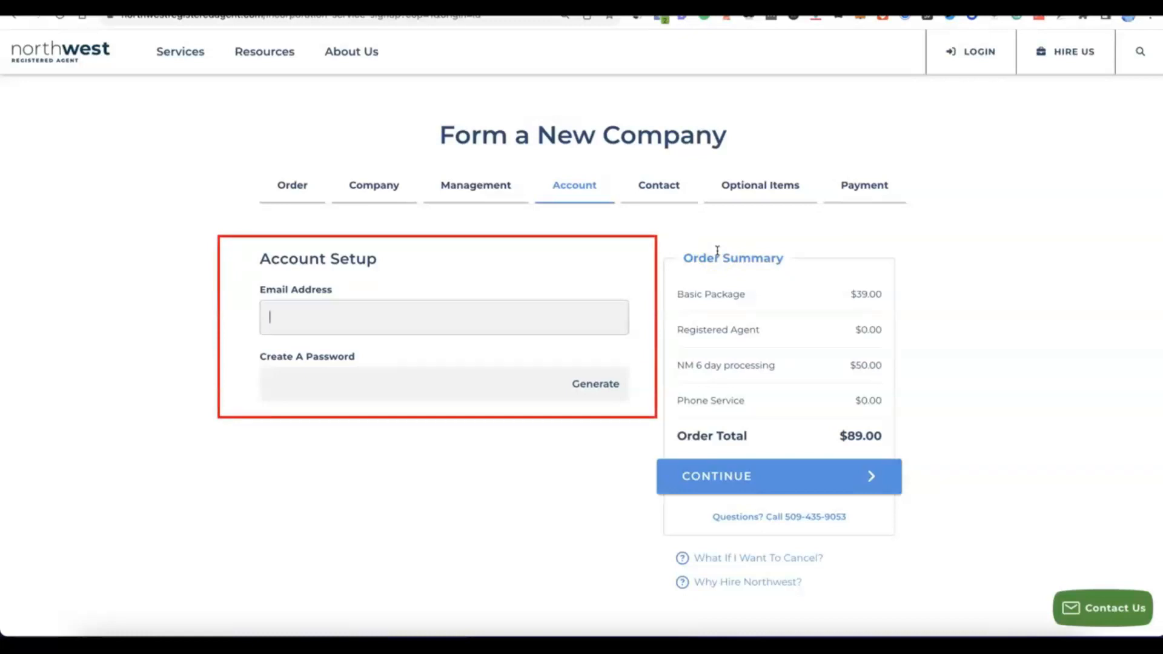
{"action": "left_click", "coordinate": [396, 307]}
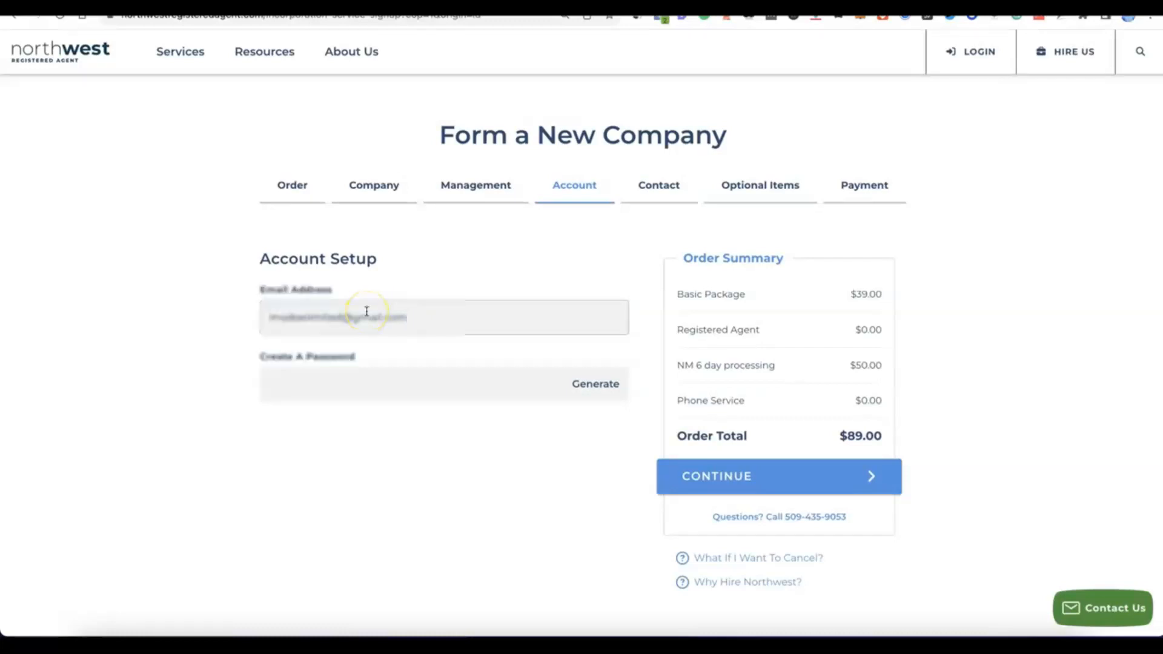
{"action": "left_click", "coordinate": [374, 384]}
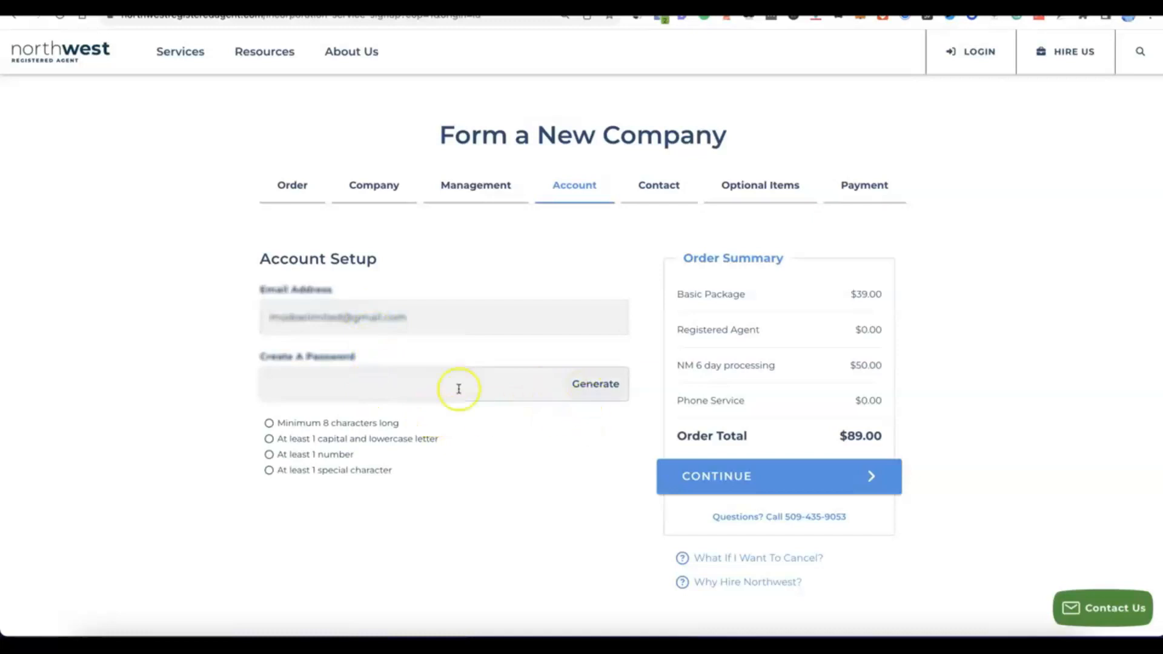
{"action": "left_click", "coordinate": [596, 384]}
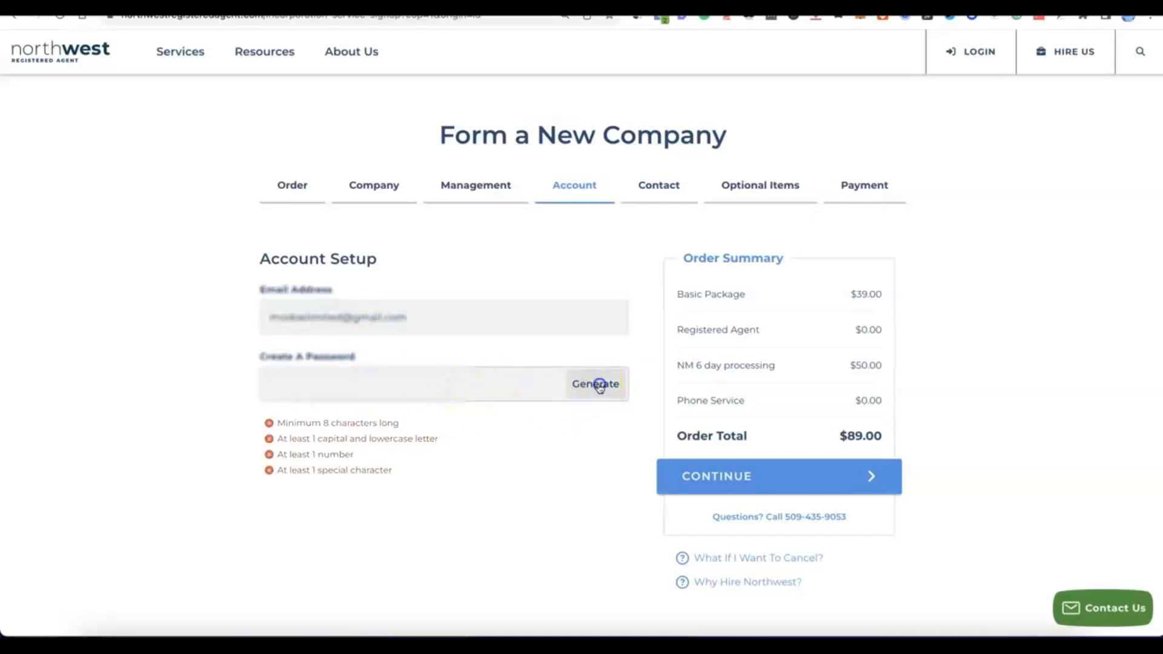
{"action": "left_click", "coordinate": [421, 436]}
{"action": "scroll", "coordinate": [421, 437], "scroll_direction": "down", "scroll_amount": 1}
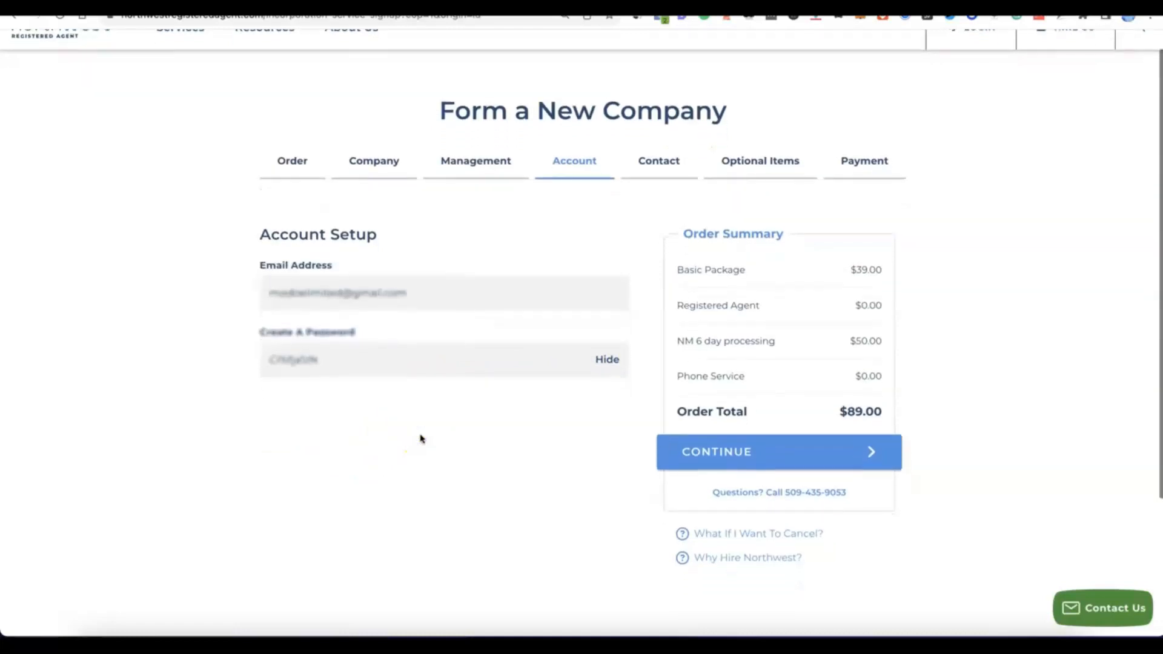
{"action": "left_click", "coordinate": [744, 466]}
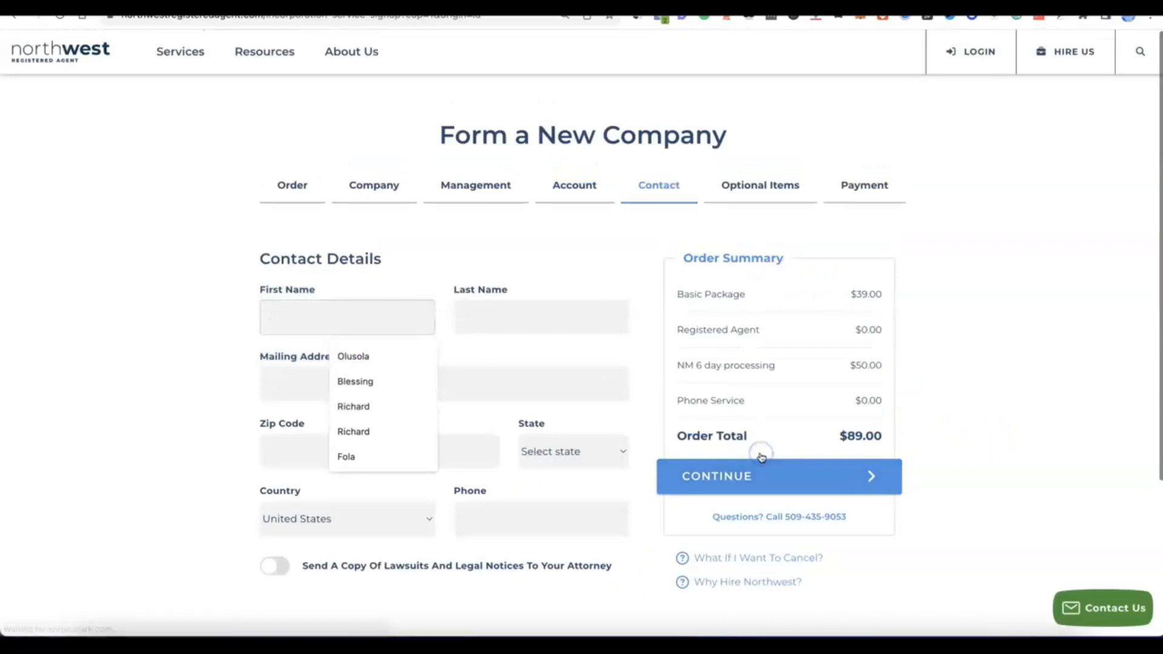
- Fill in the contact's name, mailing address, country and phone number, and continue to the optional items
{"action": "left_click", "coordinate": [185, 286]}
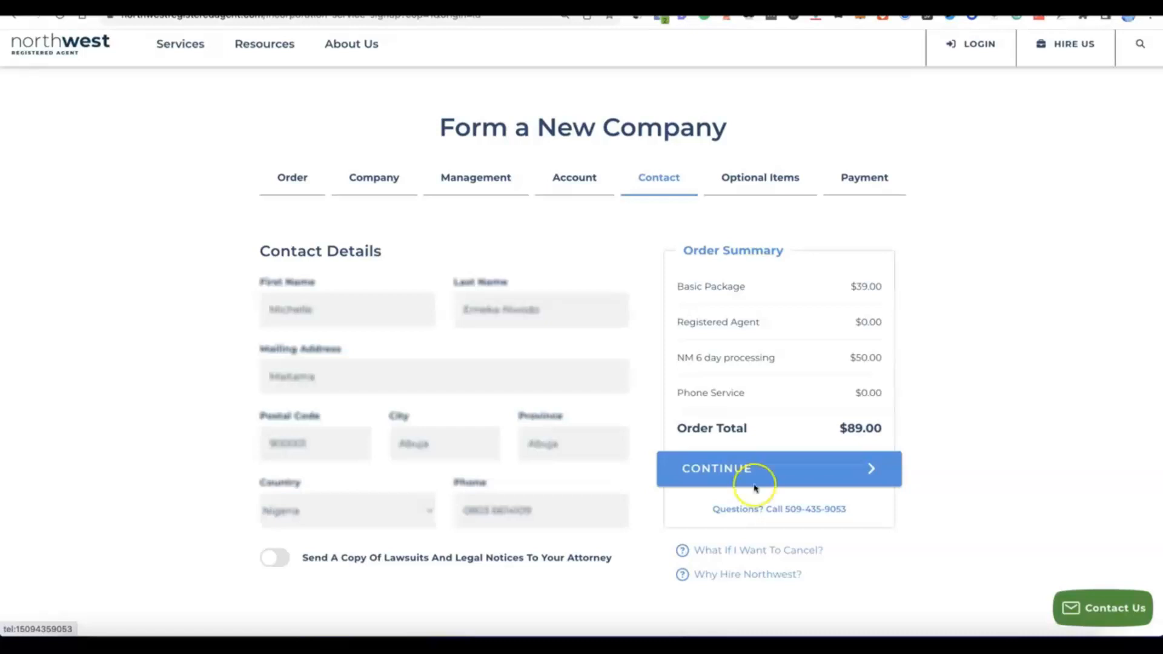
{"action": "left_click", "coordinate": [722, 479]}
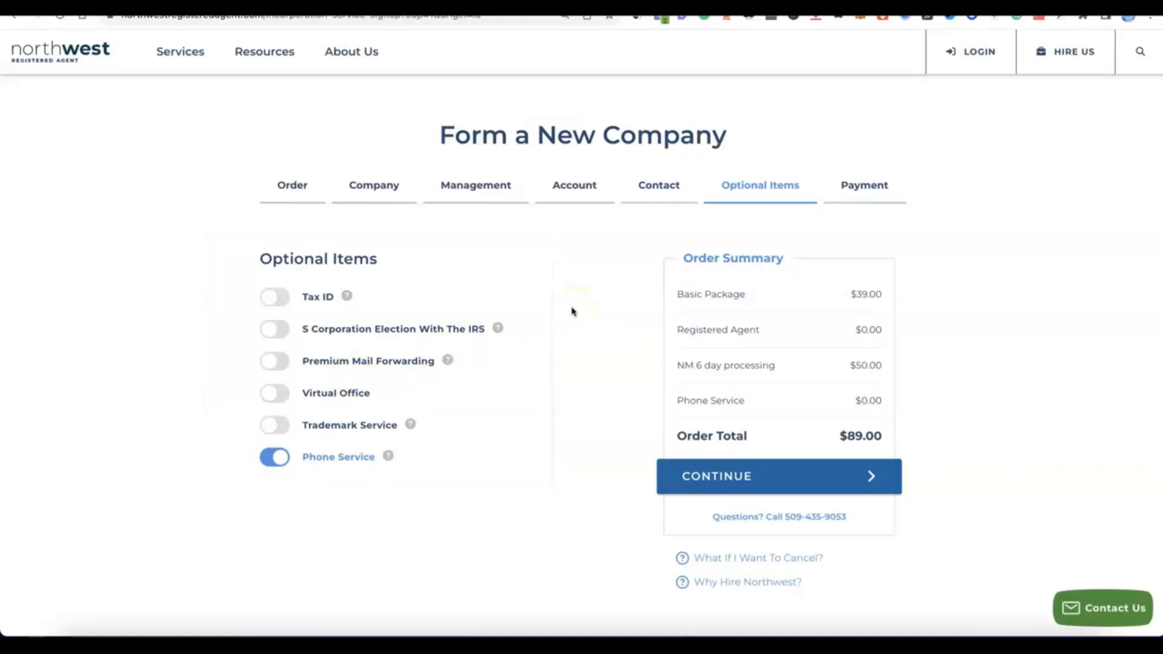
- Remove the Phone Service from the optional items of the order
{"action": "left_click", "coordinate": [280, 459]}
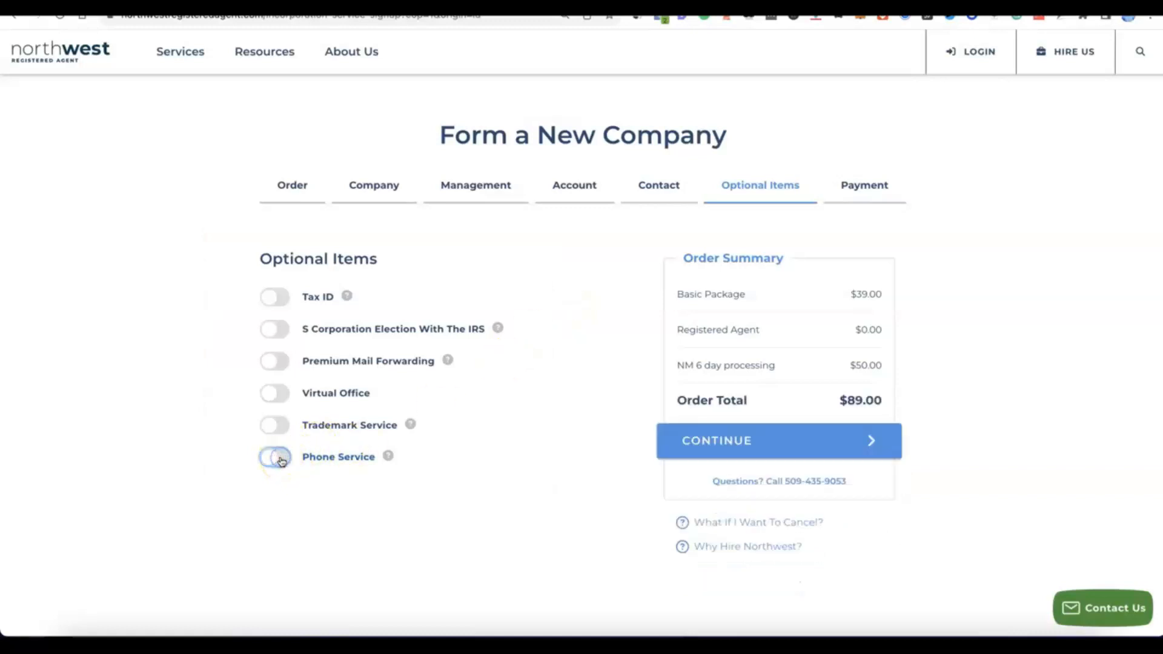
{"action": "left_click", "coordinate": [274, 457]}
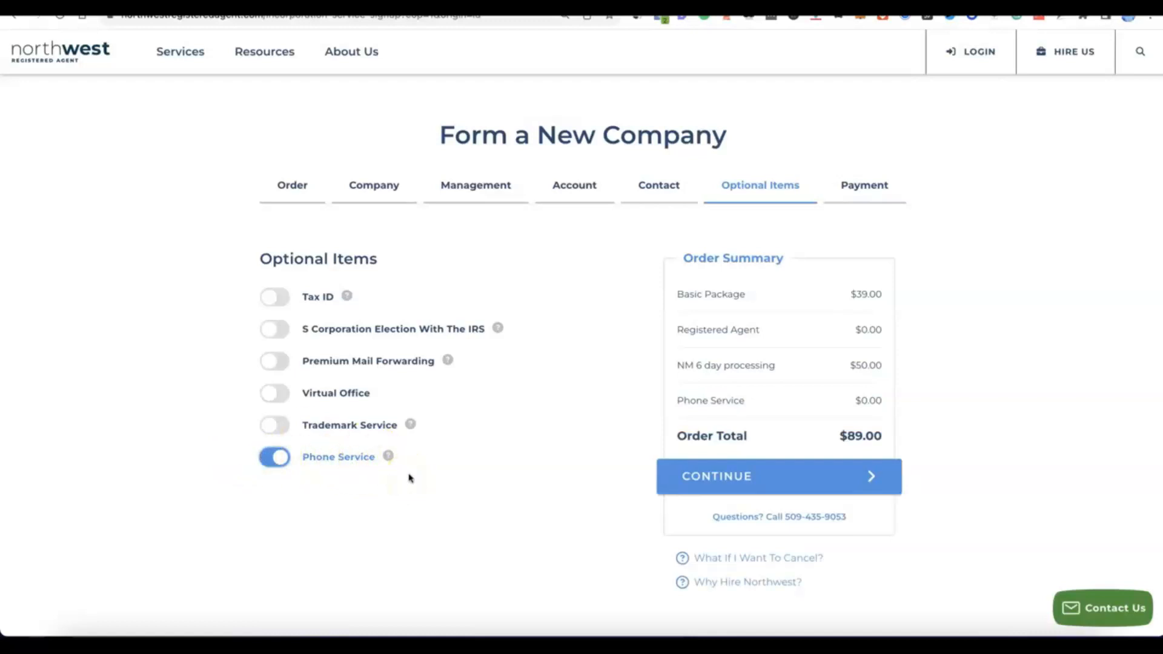
{"action": "left_click", "coordinate": [276, 458]}
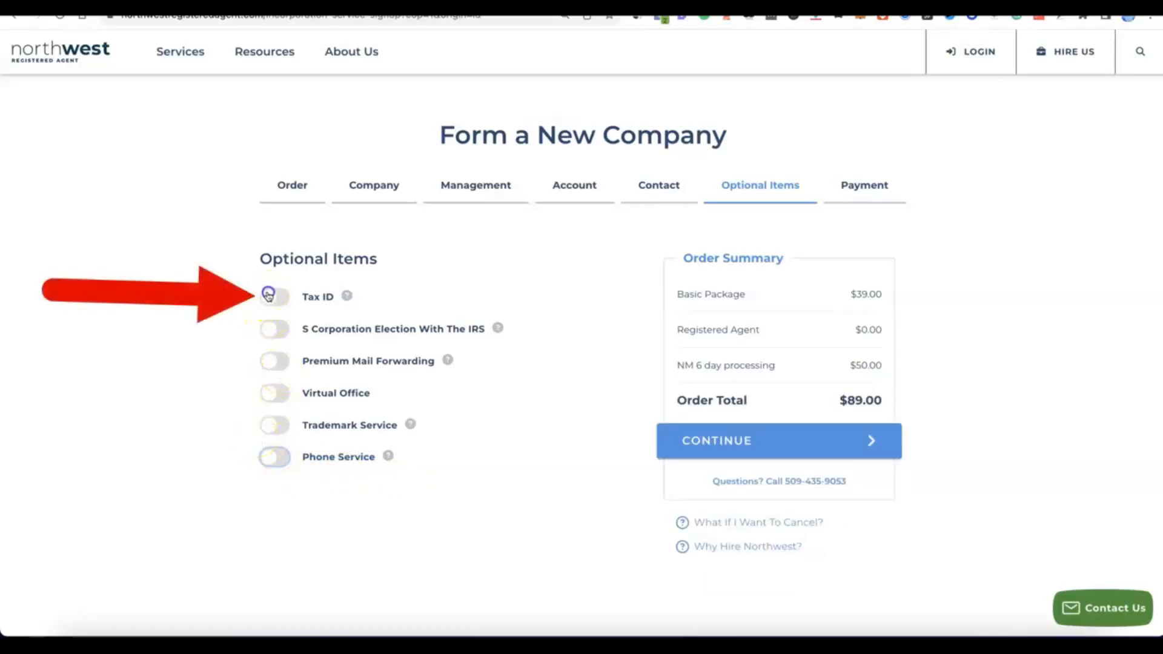
- Add the Tax ID item to the order with the option Do NOT Have Social Security Number
{"action": "left_click", "coordinate": [268, 296]}
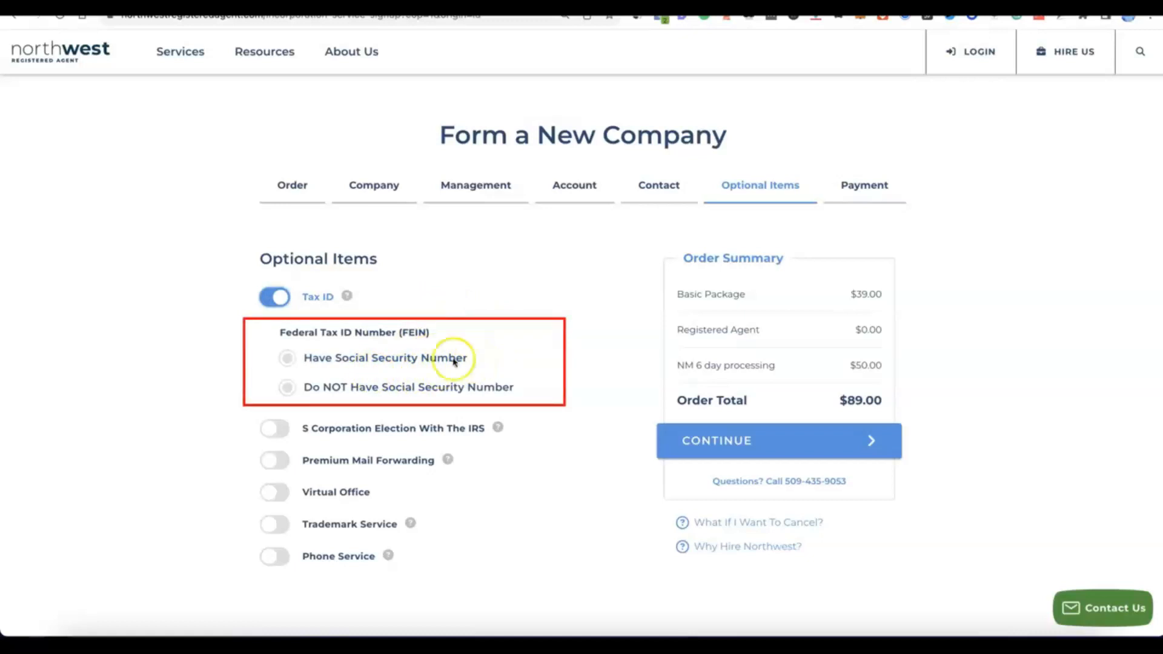
{"action": "left_click", "coordinate": [289, 357]}
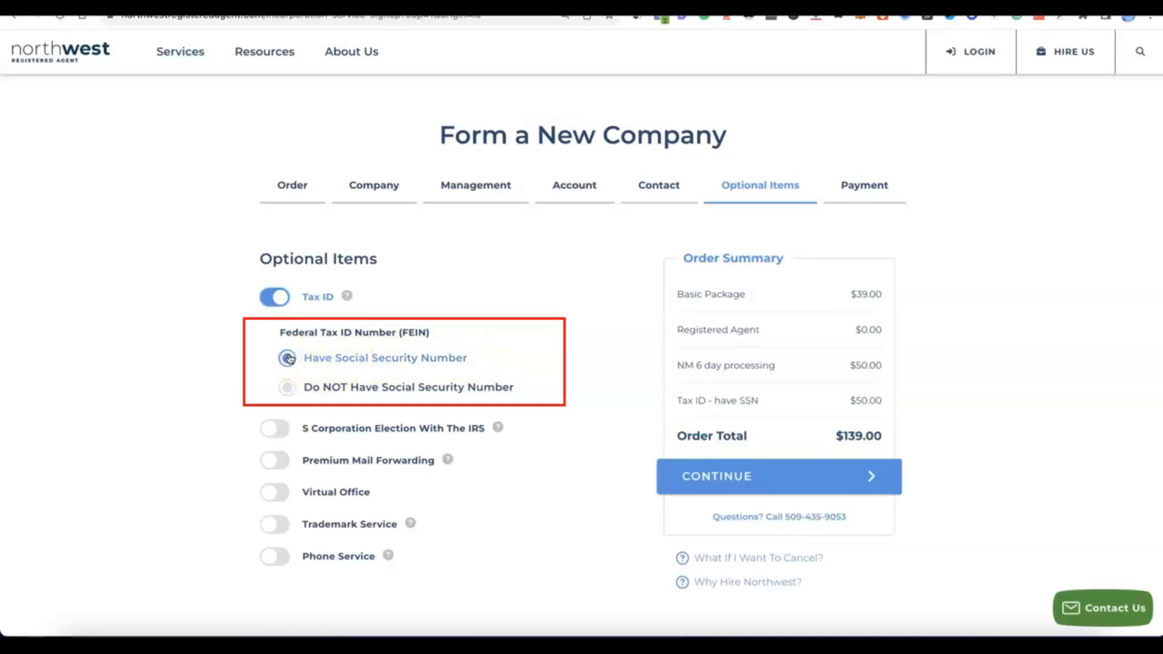
{"action": "left_click", "coordinate": [283, 390]}
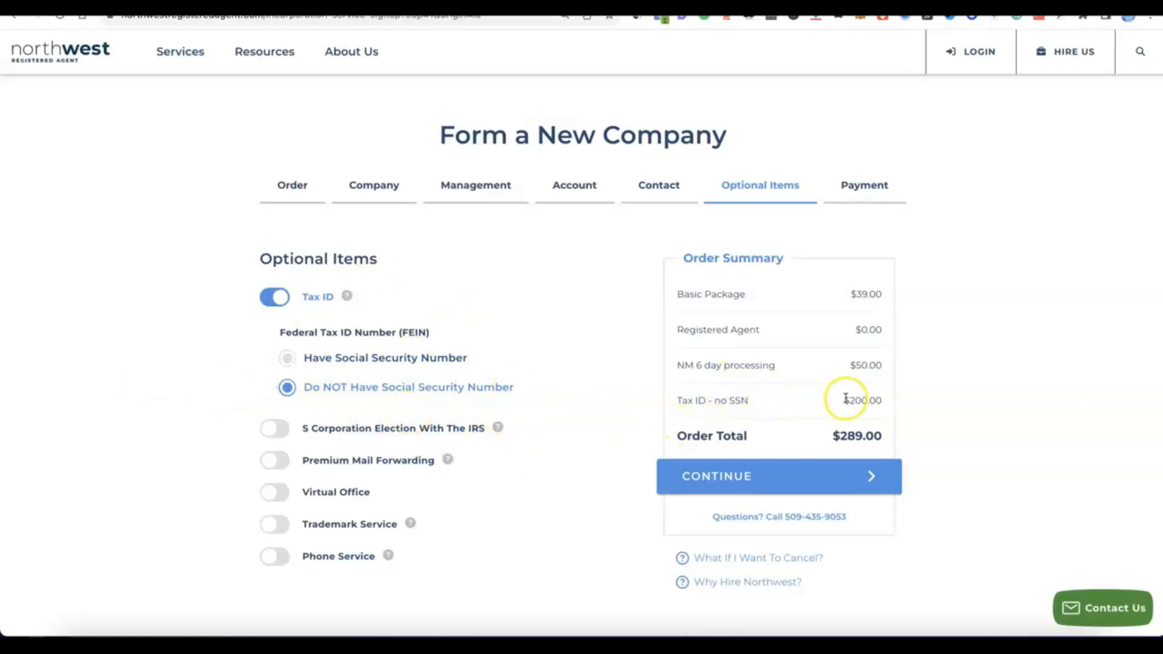
- Proceed to payment, fill in the cardholder's name, card number, expiration date and CVV, and complete the order
{"action": "left_click", "coordinate": [336, 327]}
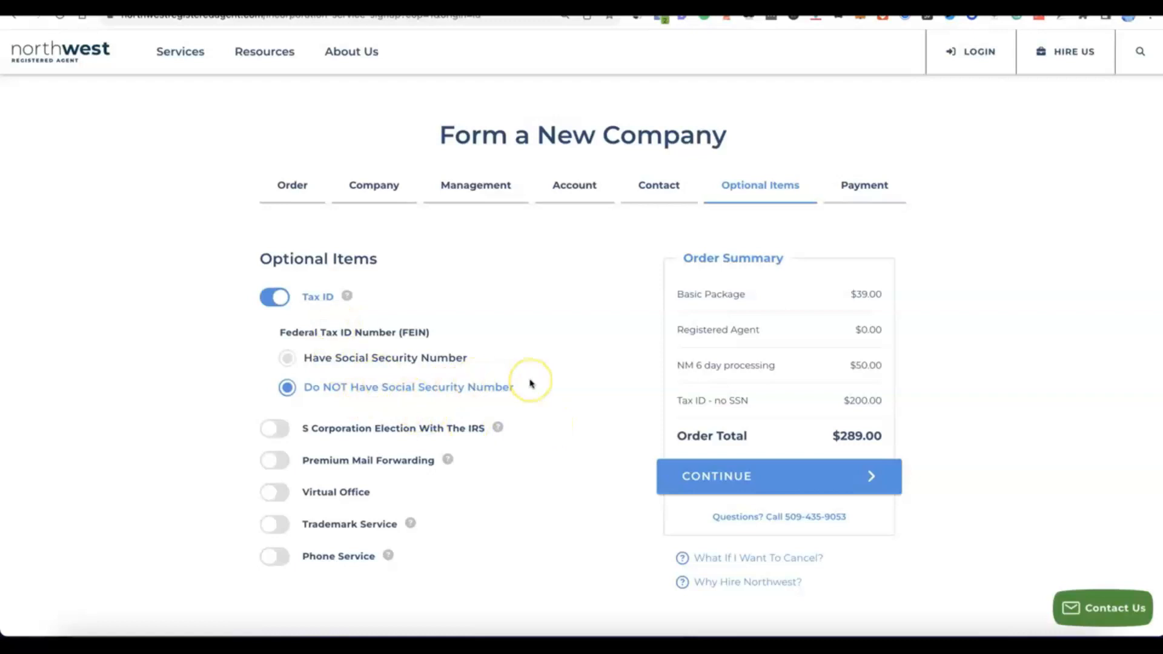
{"action": "scroll", "coordinate": [531, 385], "scroll_direction": "down", "scroll_amount": 2}
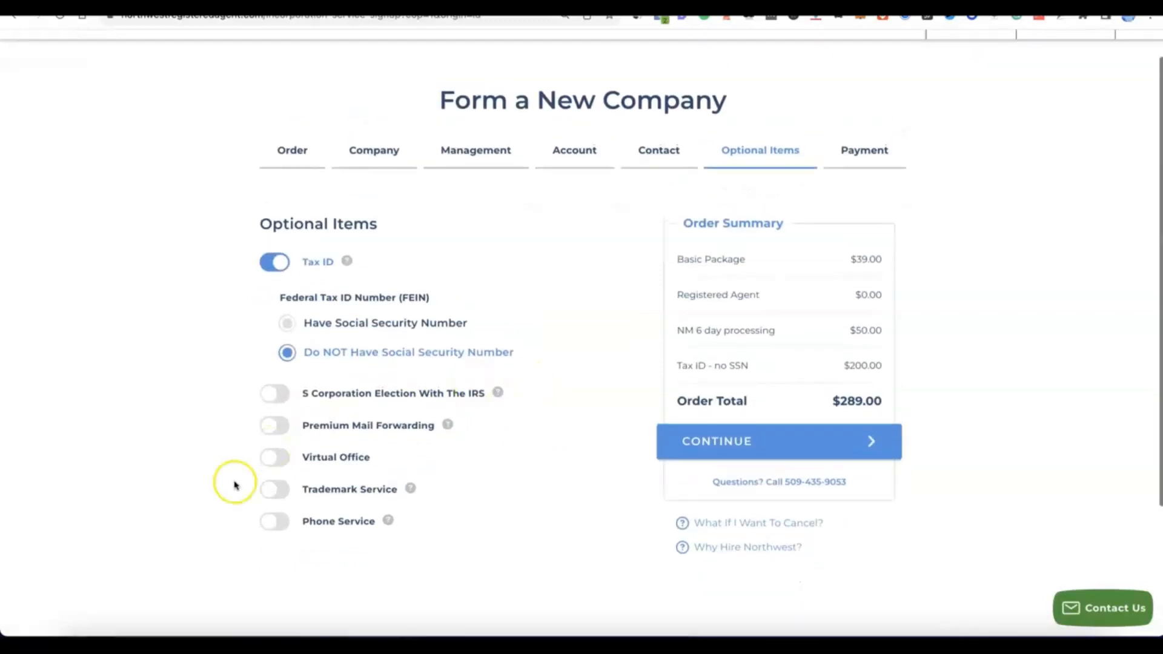
{"action": "left_click", "coordinate": [731, 442]}
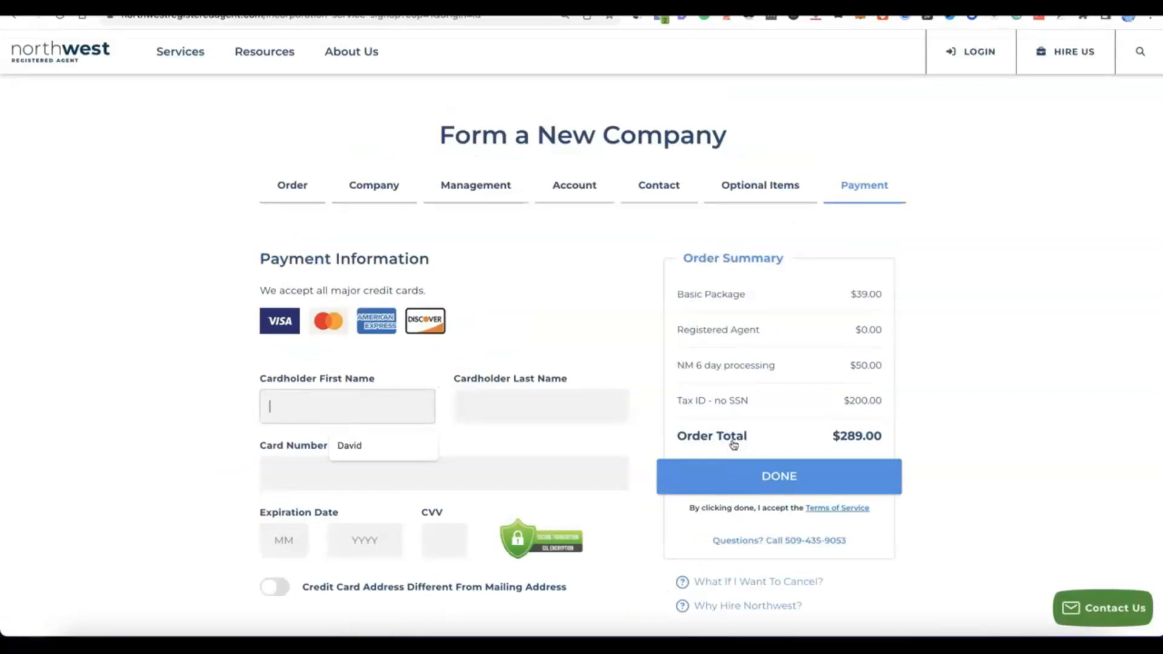
{"action": "scroll", "coordinate": [735, 402], "scroll_direction": "down", "scroll_amount": 3}
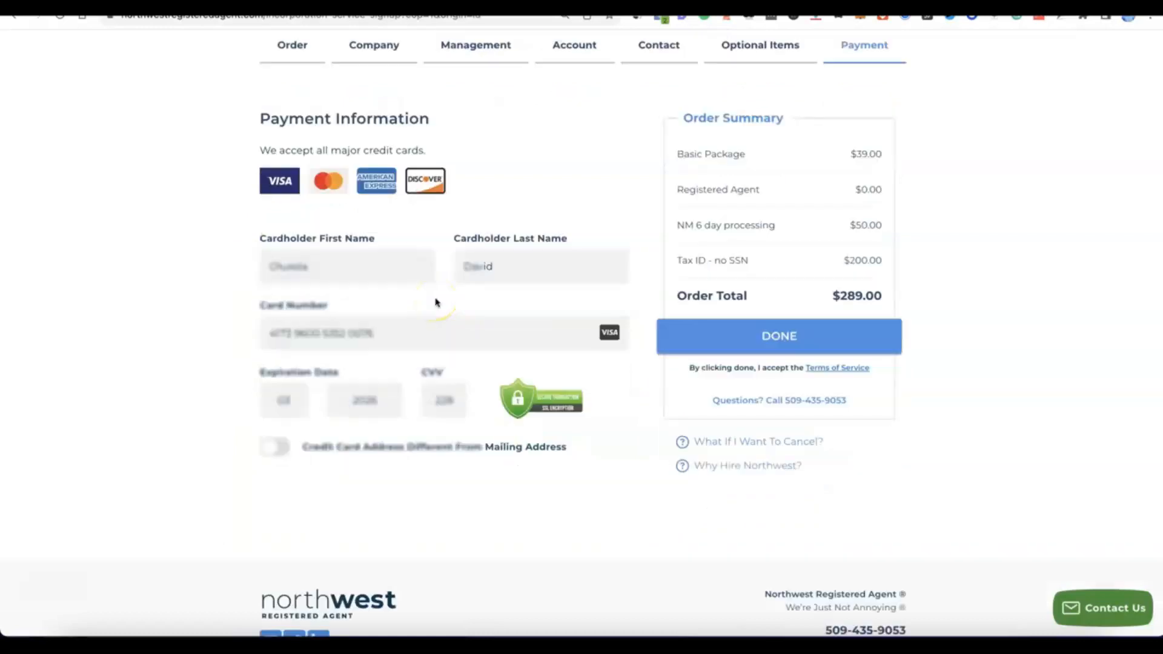
{"action": "left_click", "coordinate": [744, 337]}
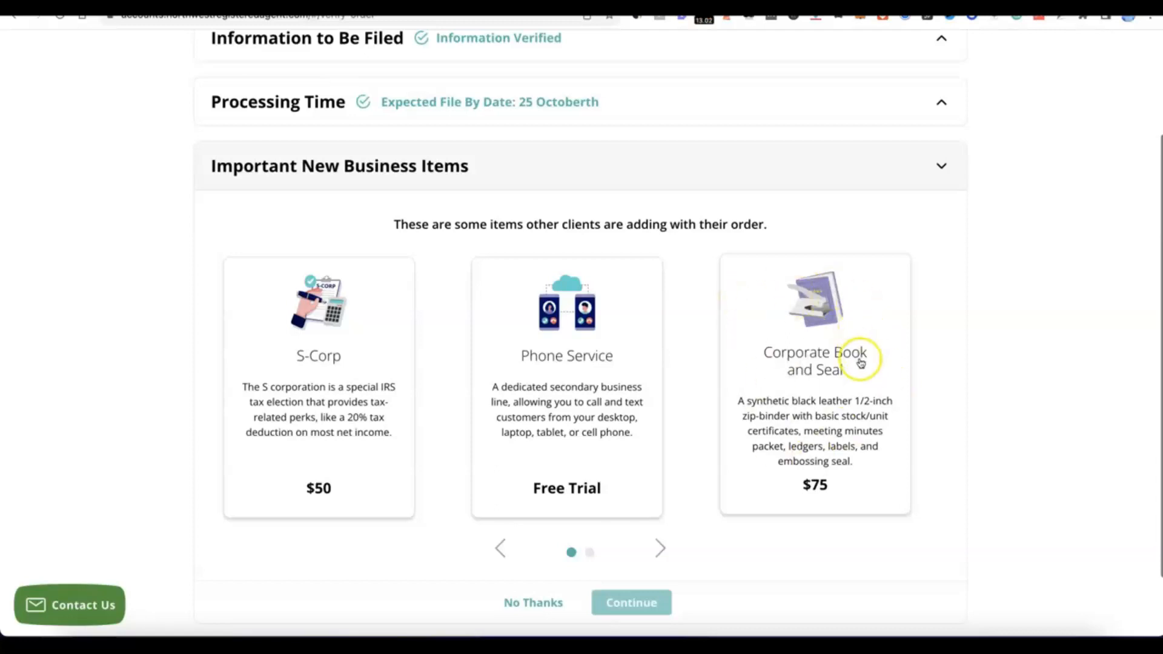
- Decline the additional new business items and submit the verified order for Modoe
{"action": "scroll", "coordinate": [715, 327], "scroll_direction": "down", "scroll_amount": 1}
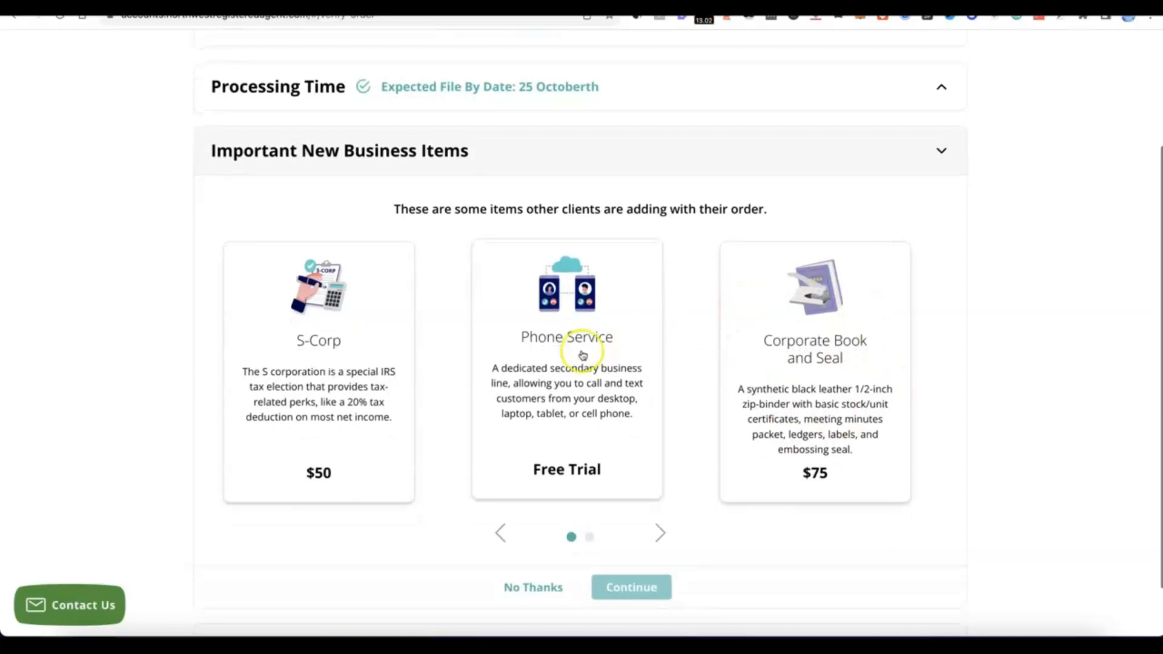
{"action": "scroll", "coordinate": [604, 379], "scroll_direction": "down", "scroll_amount": 2}
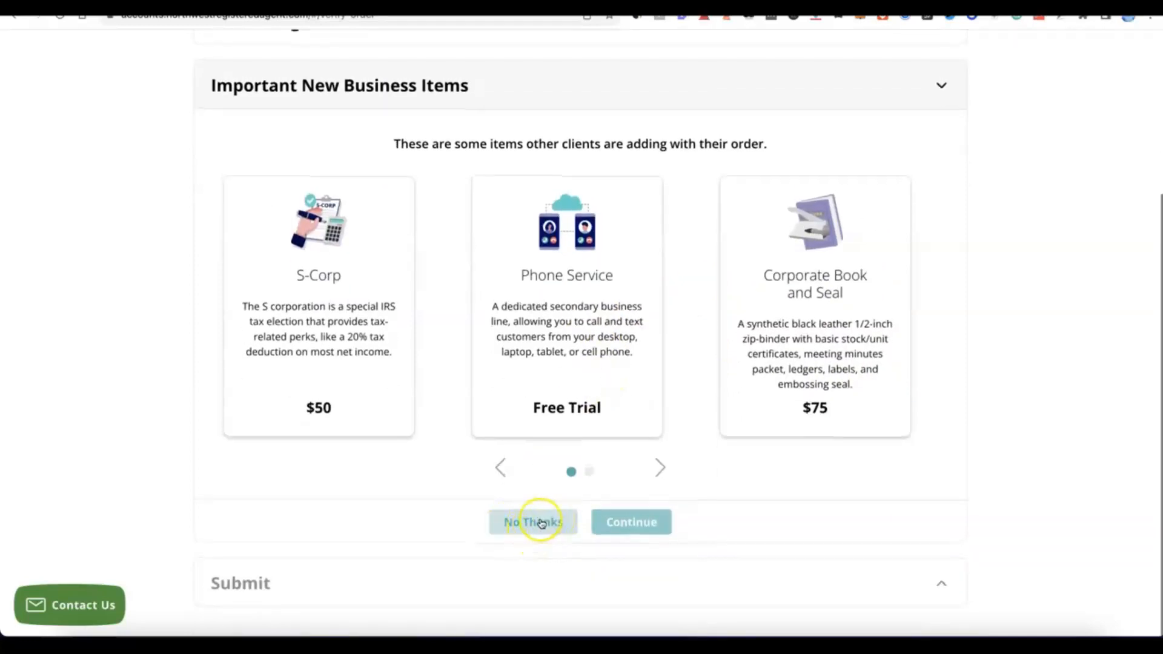
{"action": "left_click", "coordinate": [541, 523]}
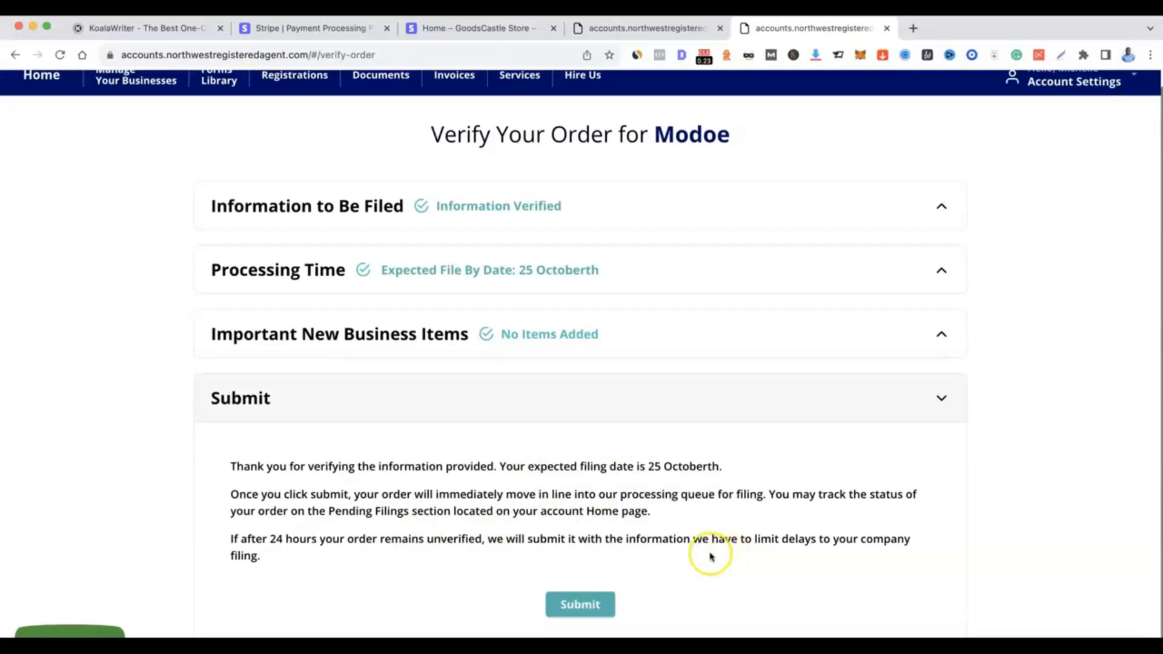
{"action": "left_click", "coordinate": [596, 612]}
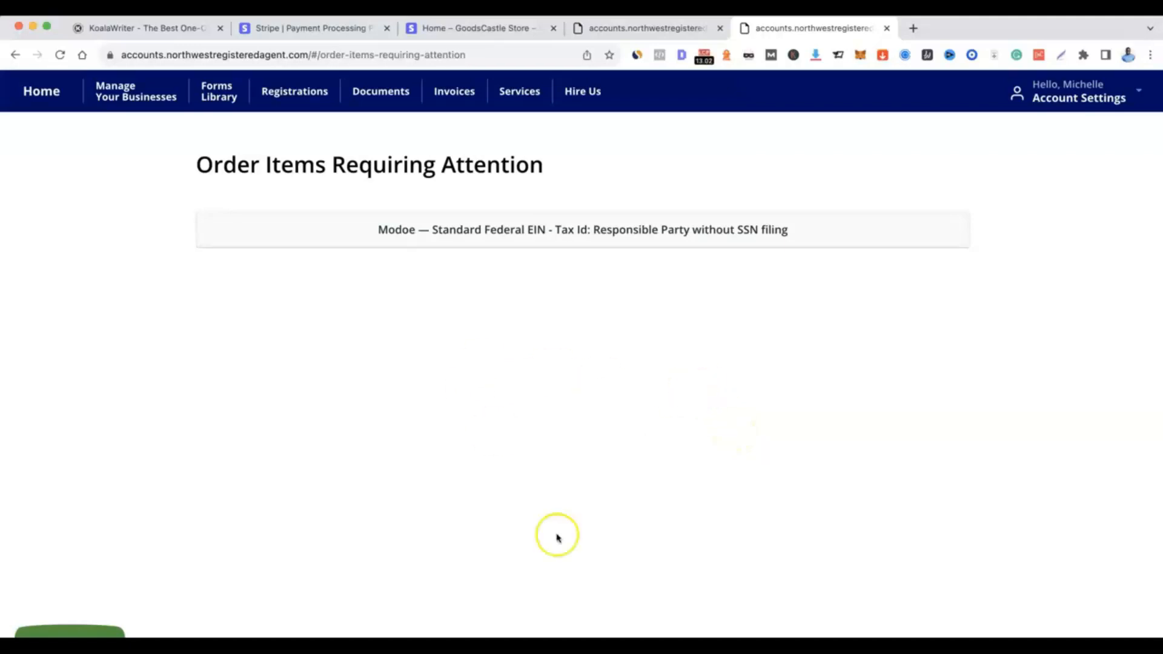
- Open the Standard Federal EIN filing without SSN for Modoe and choose the existing contact as Responsible Party
{"action": "left_click", "coordinate": [539, 247]}
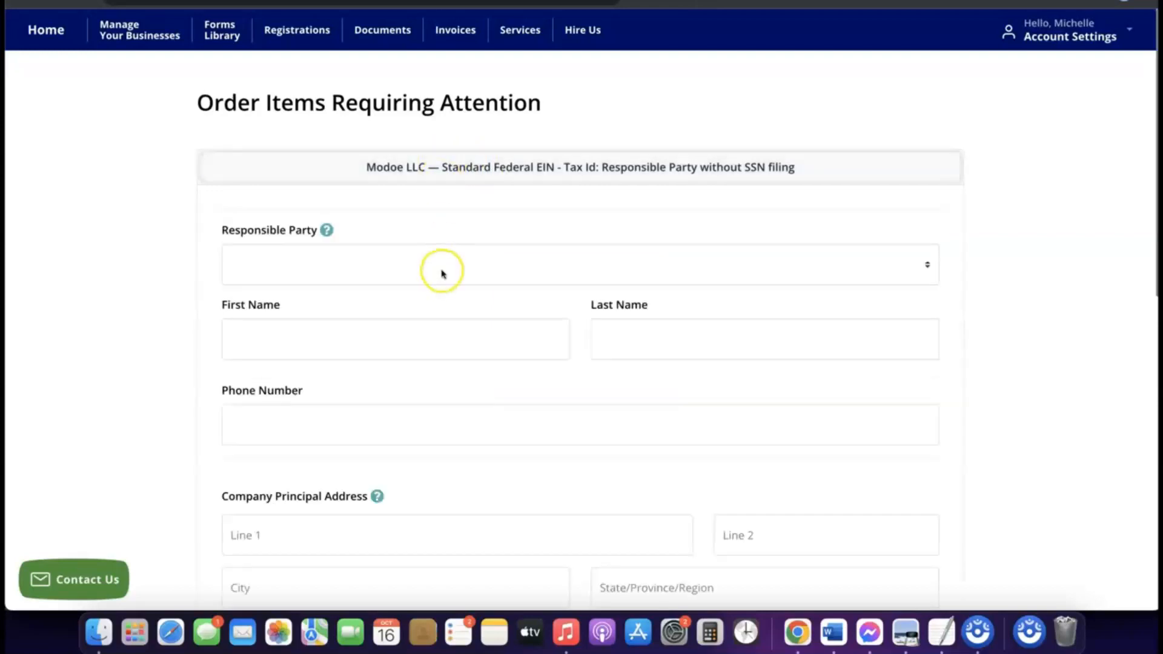
{"action": "scroll", "coordinate": [443, 273], "scroll_direction": "down", "scroll_amount": 1}
{"action": "scroll", "coordinate": [442, 272], "scroll_direction": "down", "scroll_amount": 2}
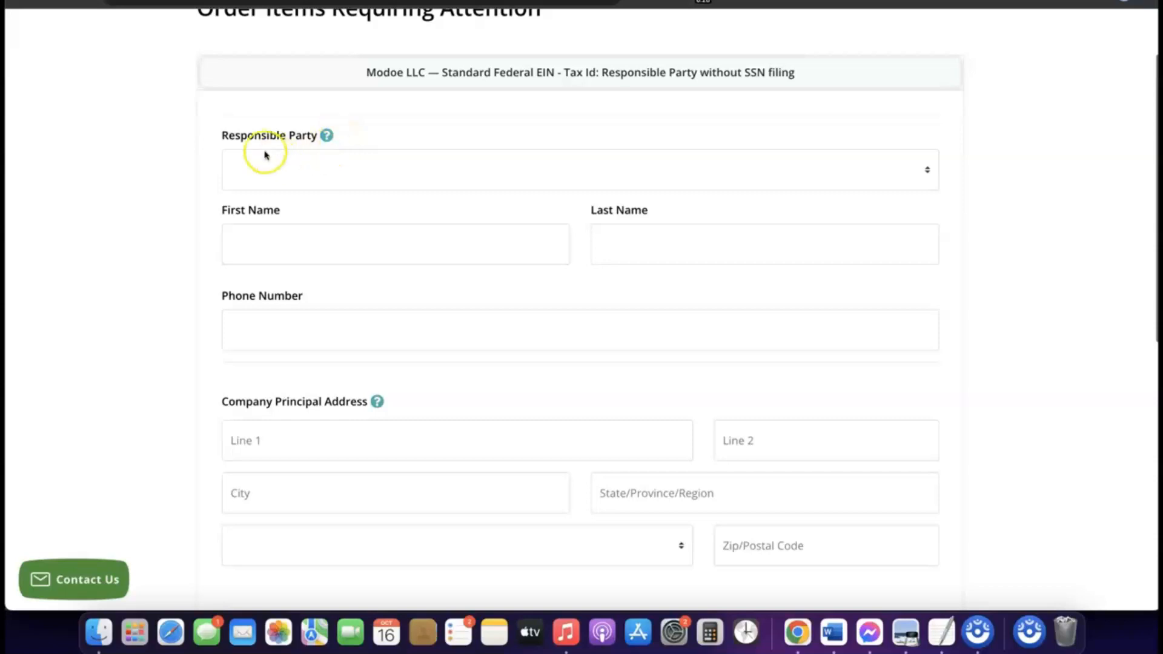
{"action": "left_click", "coordinate": [319, 161]}
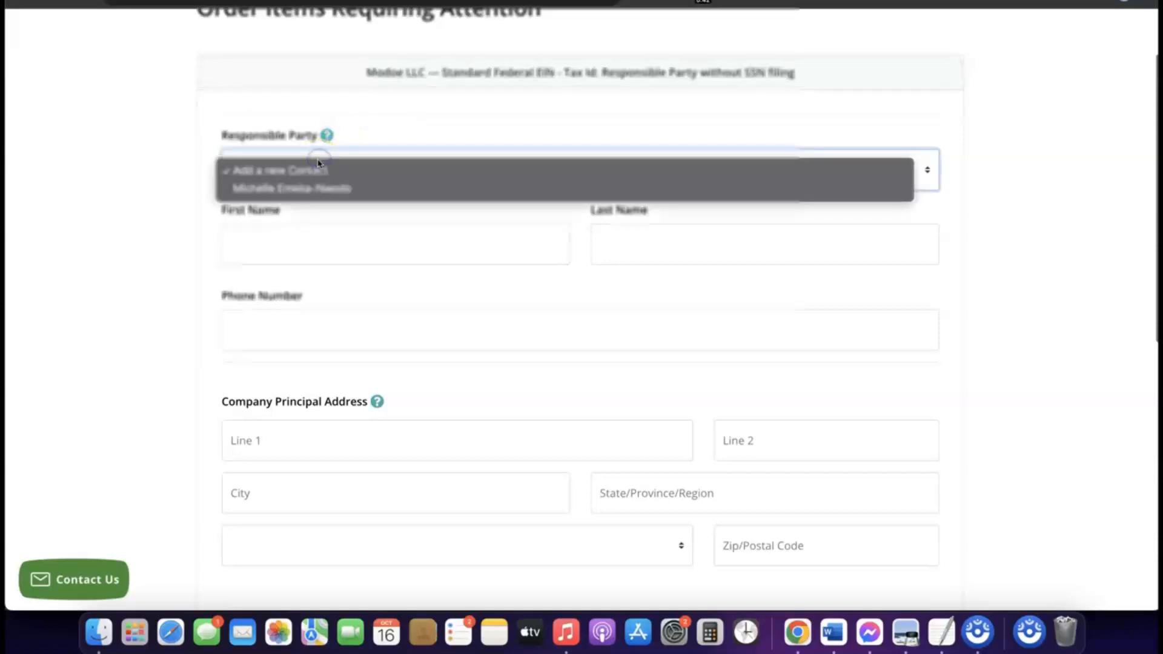
{"action": "left_click", "coordinate": [307, 190]}
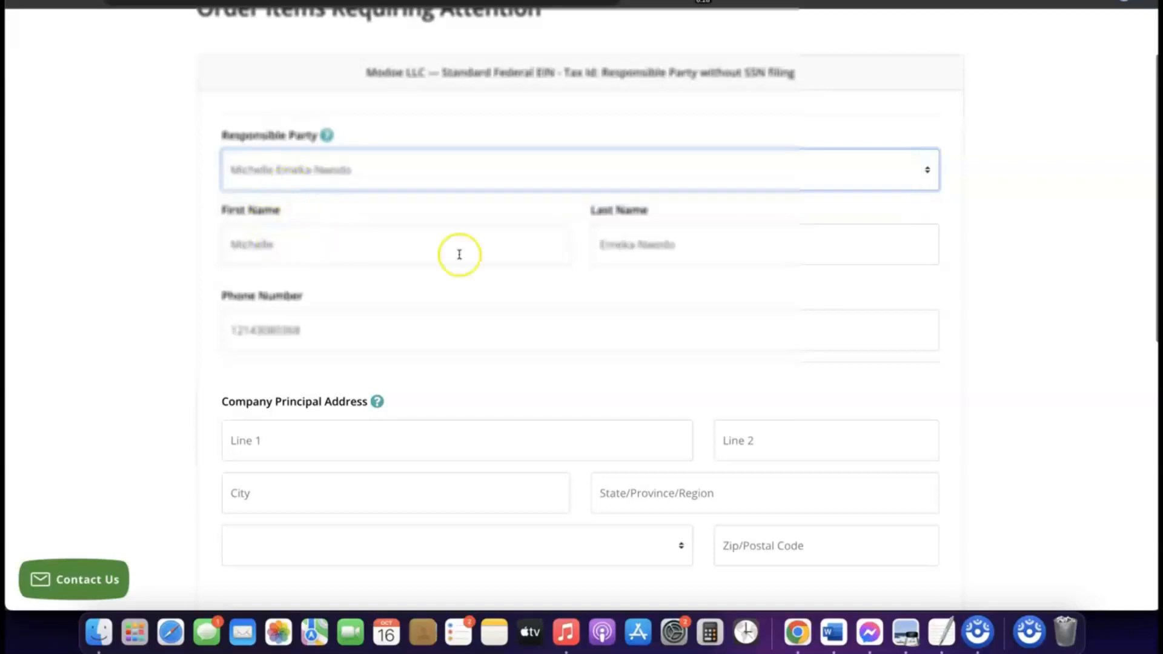
- Fill in the Company Principal Address with the street, suite, city, state, United States as country, and postal code
{"action": "scroll", "coordinate": [481, 285], "scroll_direction": "down", "scroll_amount": 3}
{"action": "scroll", "coordinate": [483, 287], "scroll_direction": "down", "scroll_amount": 3}
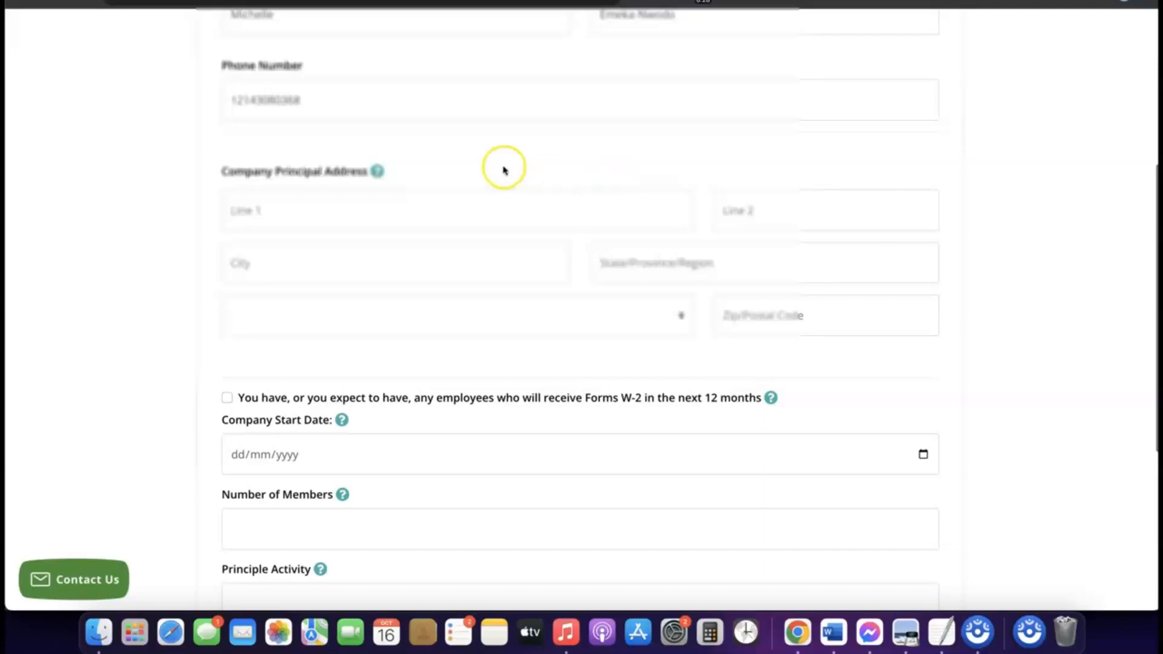
{"action": "scroll", "coordinate": [504, 169], "scroll_direction": "down", "scroll_amount": 2}
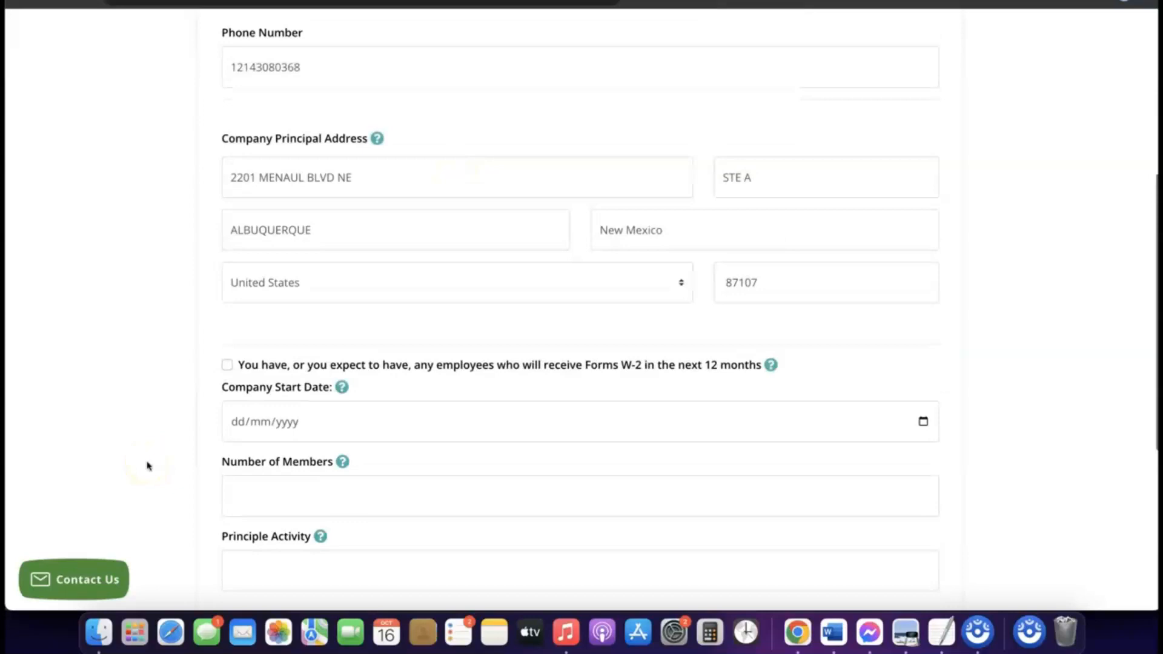
{"action": "scroll", "coordinate": [332, 430], "scroll_direction": "down", "scroll_amount": 2}
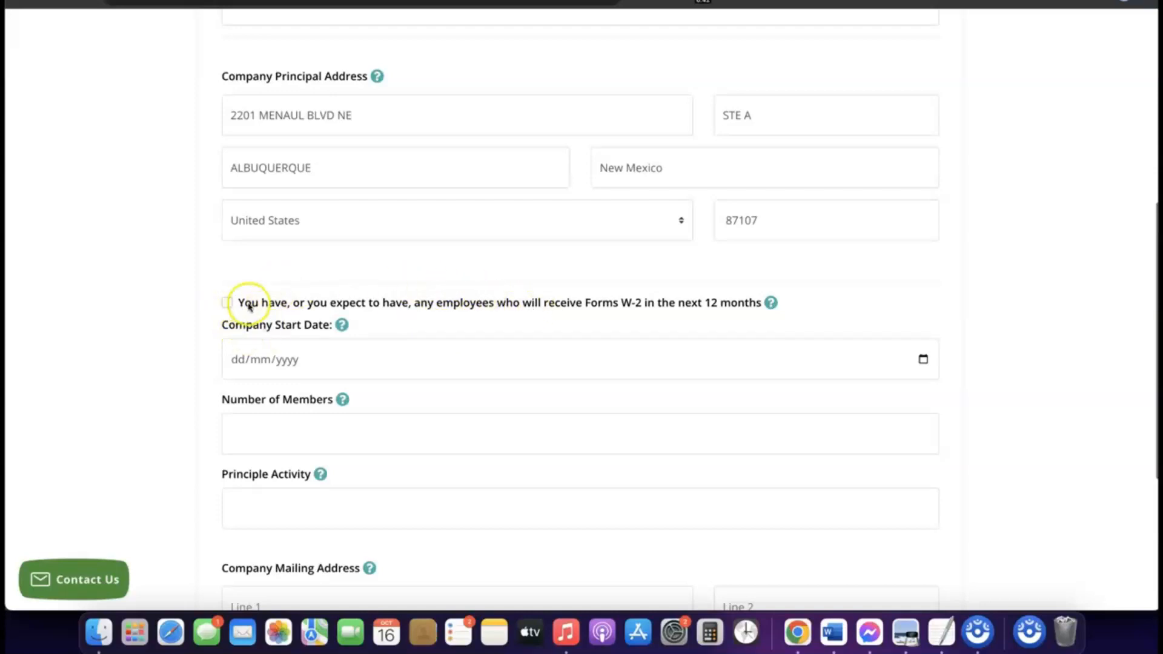
- Set the Company Start Date to 16/01/2024
{"action": "scroll", "coordinate": [261, 306], "scroll_direction": "down", "scroll_amount": 1}
{"action": "scroll", "coordinate": [269, 297], "scroll_direction": "down", "scroll_amount": 2}
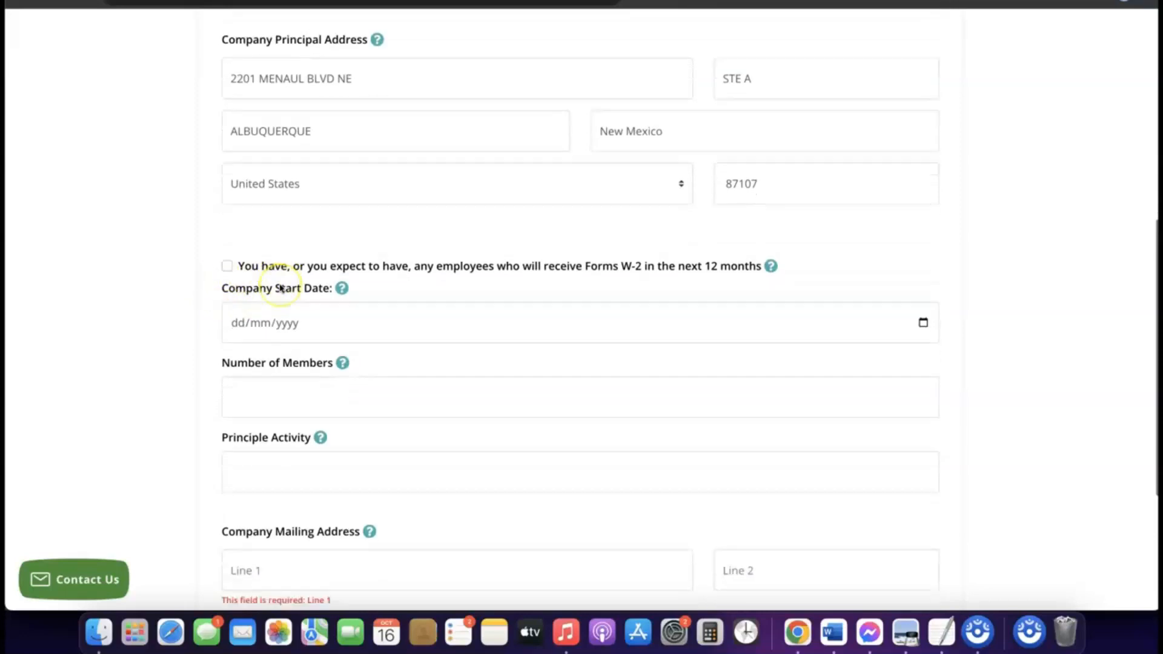
{"action": "scroll", "coordinate": [280, 289], "scroll_direction": "down", "scroll_amount": 1}
{"action": "left_click", "coordinate": [282, 309]}
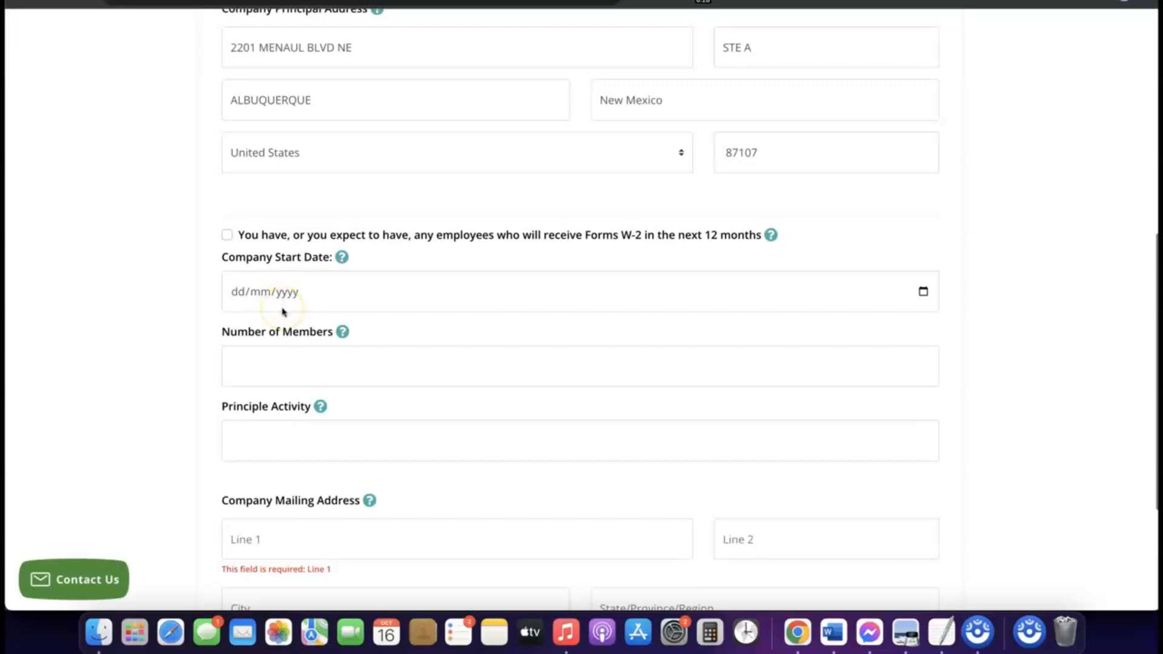
{"action": "left_click", "coordinate": [277, 293]}
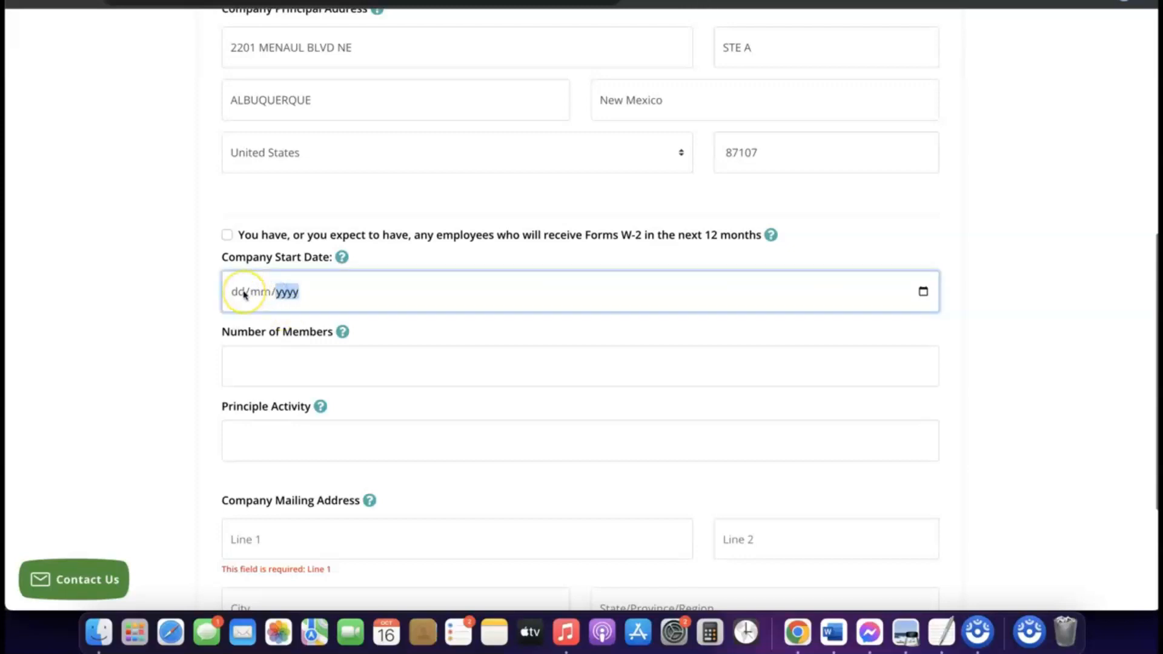
{"action": "left_click", "coordinate": [341, 257]}
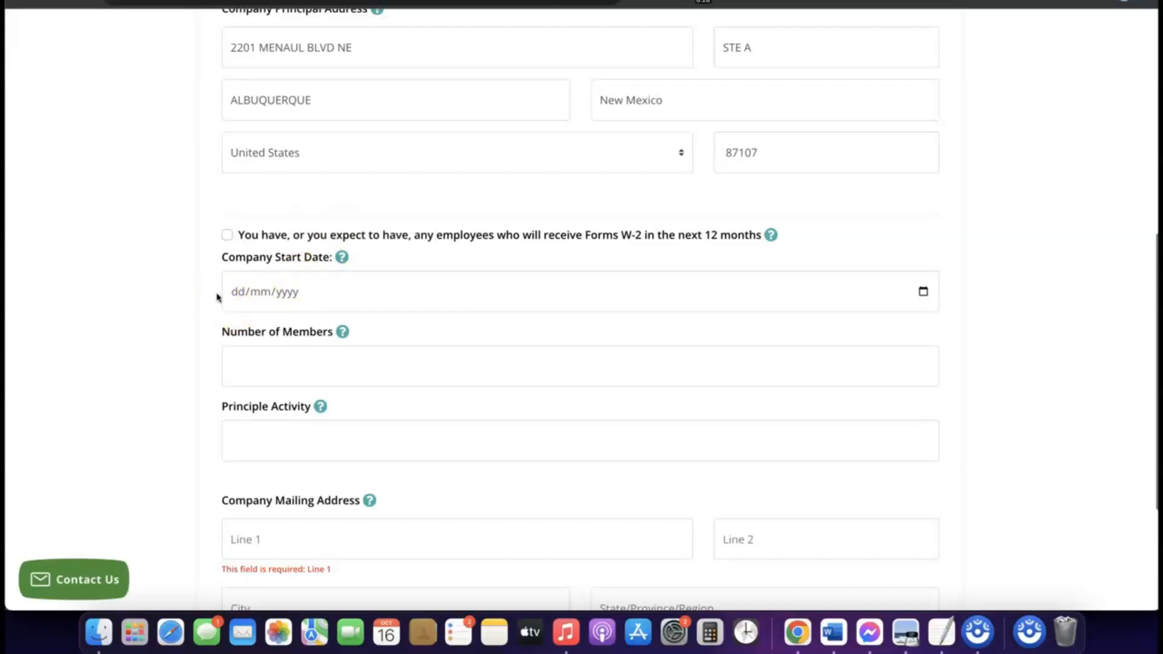
{"action": "left_click_drag", "start_coordinate": [243, 299], "coordinate": [269, 299]}
{"action": "left_click", "coordinate": [924, 293]}
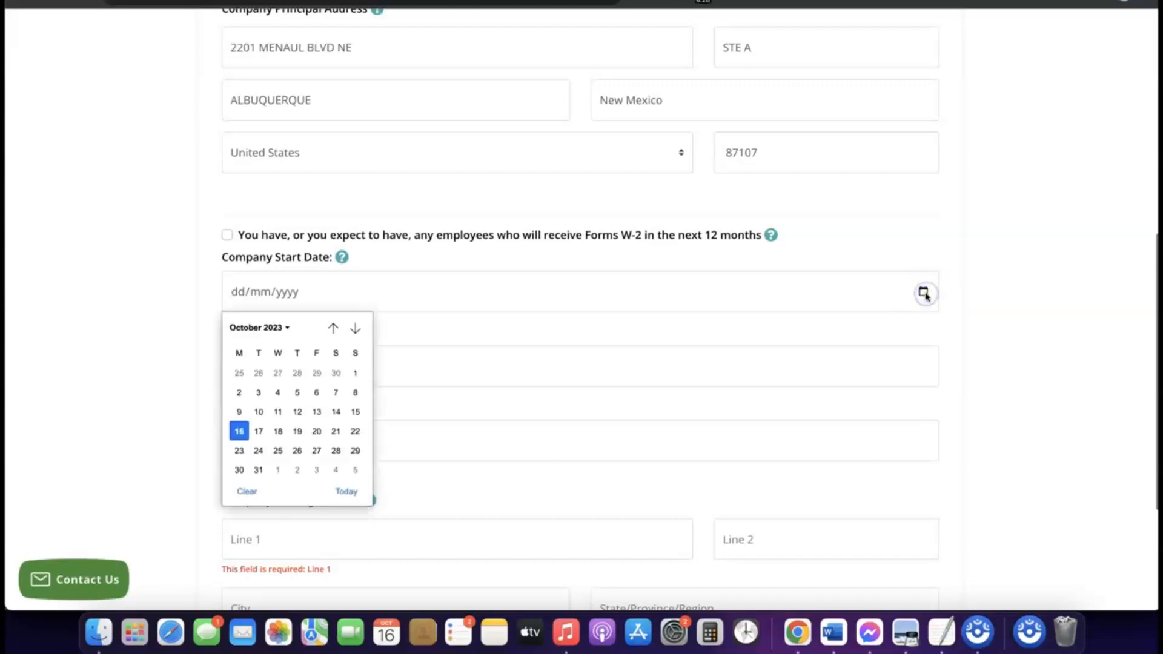
{"action": "left_click", "coordinate": [287, 328]}
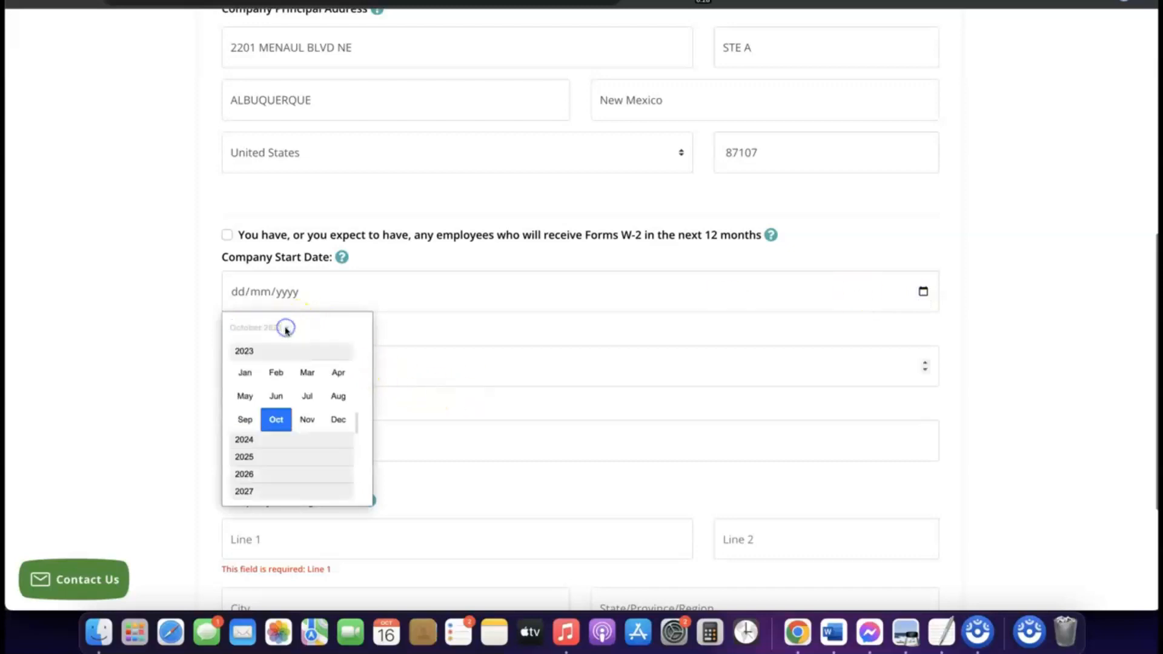
{"action": "left_click", "coordinate": [254, 441]}
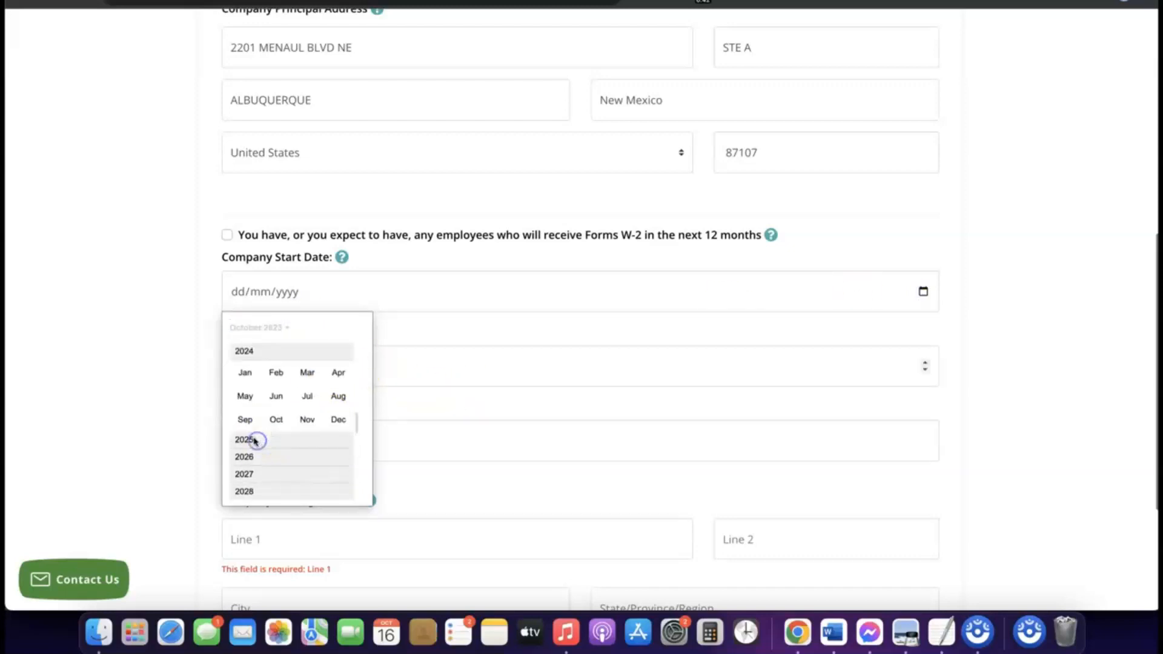
{"action": "left_click", "coordinate": [245, 375]}
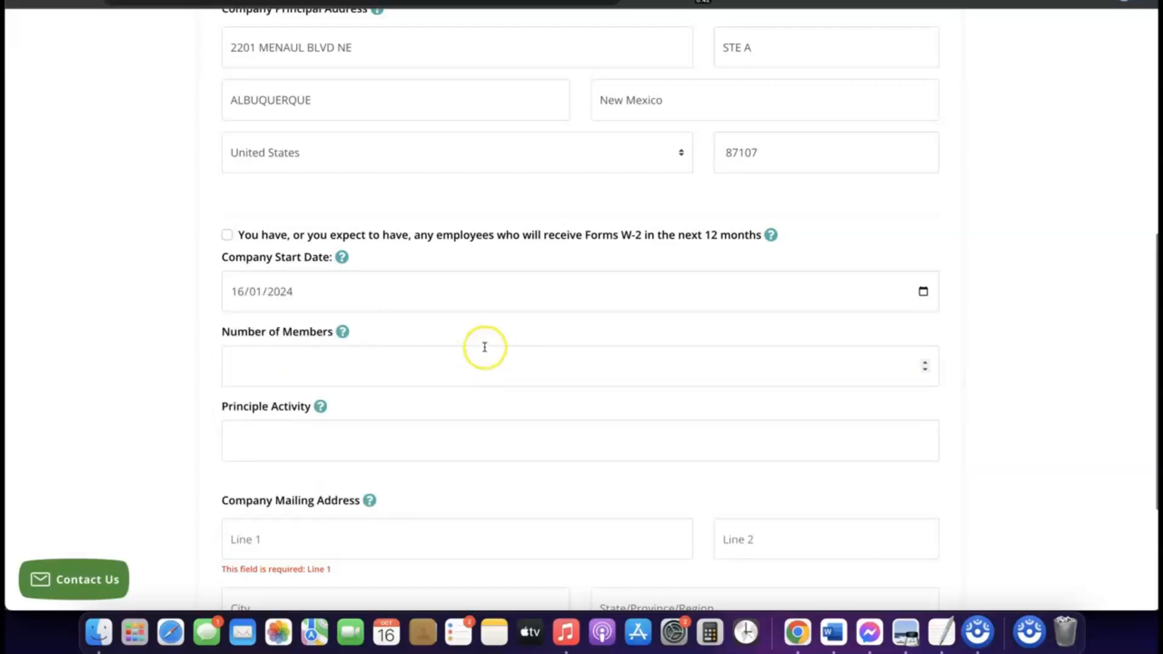
- Set the Number of Members to 1
{"action": "scroll", "coordinate": [485, 346], "scroll_direction": "down", "scroll_amount": 1}
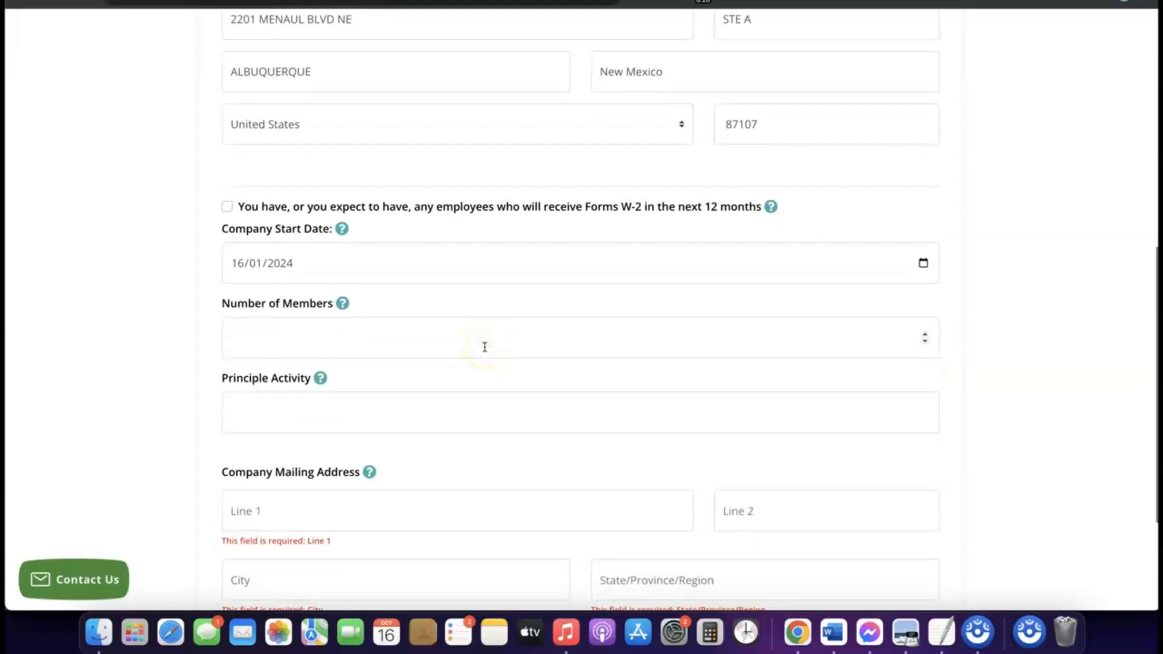
{"action": "left_click", "coordinate": [426, 343]}
{"action": "left_click", "coordinate": [403, 337]}
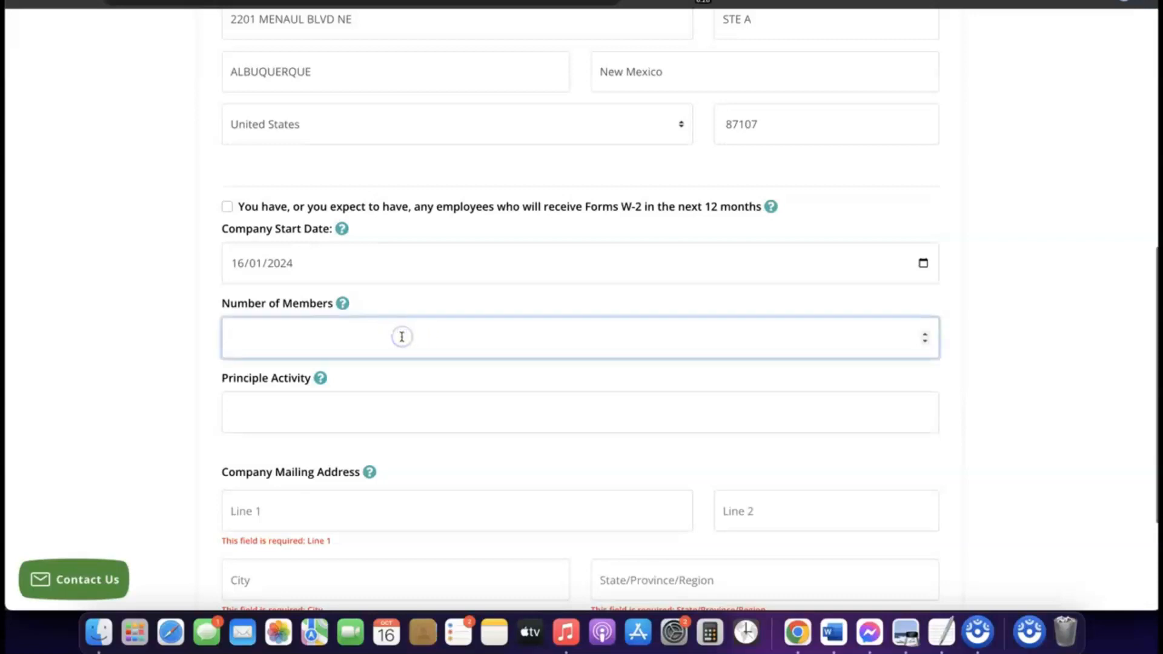
{"action": "type", "text": "2"}
{"action": "left_click", "coordinate": [401, 337]}
{"action": "scroll", "coordinate": [402, 339], "scroll_direction": "down", "scroll_amount": 3}
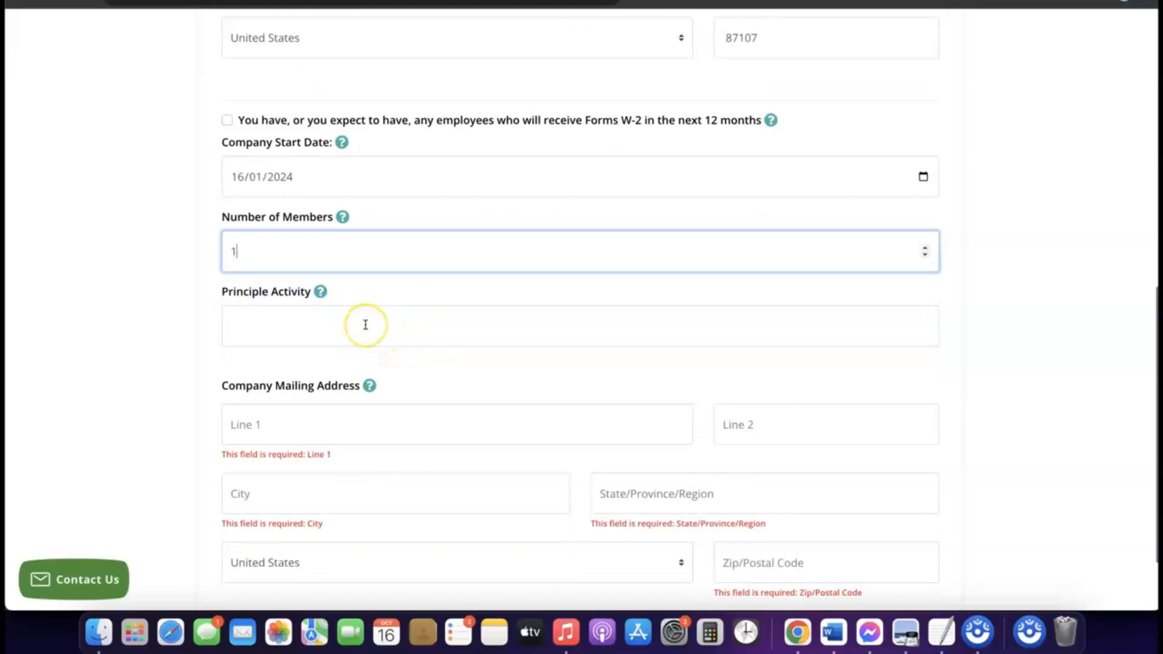
- Enter eCommerce as the company's Principle Activity
{"action": "left_click", "coordinate": [364, 322]}
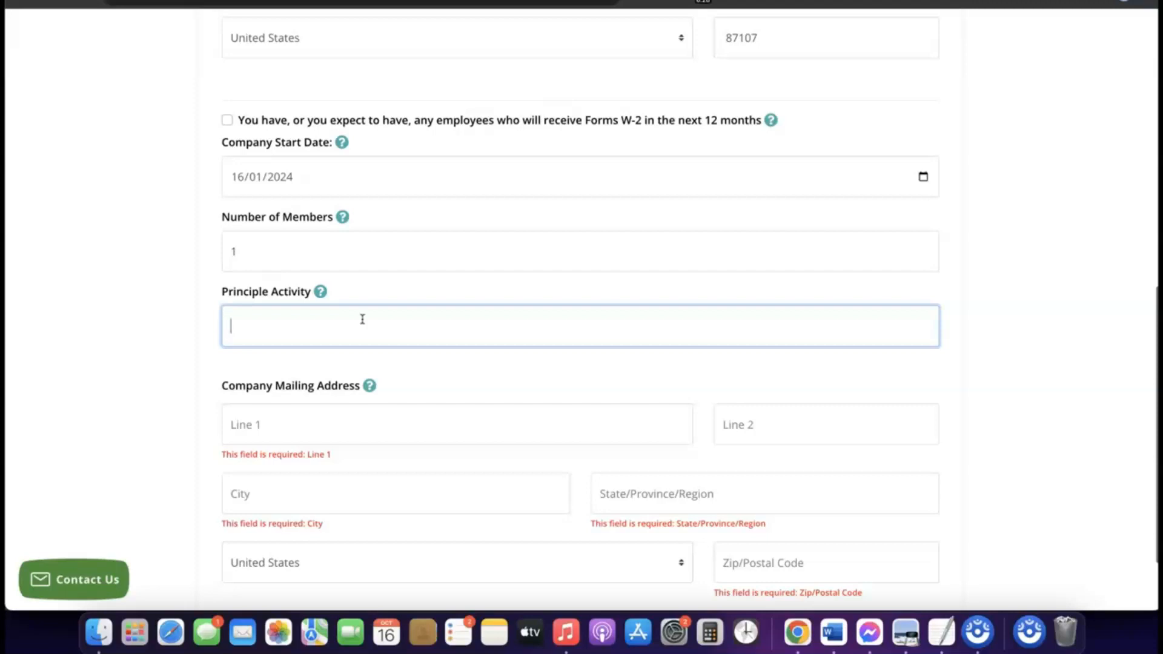
{"action": "type", "text": "eCommerce"}
{"action": "scroll", "coordinate": [363, 319], "scroll_direction": "up", "scroll_amount": 1}
{"action": "scroll", "coordinate": [327, 343], "scroll_direction": "down", "scroll_amount": 3}
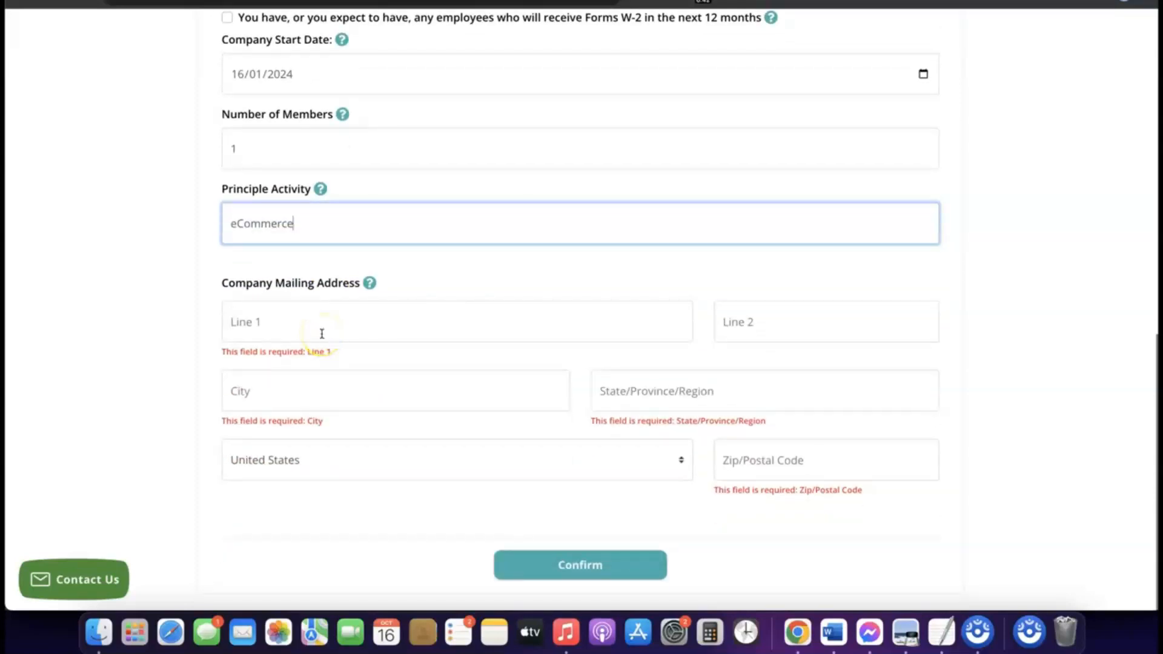
- Copy the first line of the Company Principal Address and place the cursor in Line 1 of the Company Mailing Address
{"action": "scroll", "coordinate": [322, 334], "scroll_direction": "up", "scroll_amount": 7}
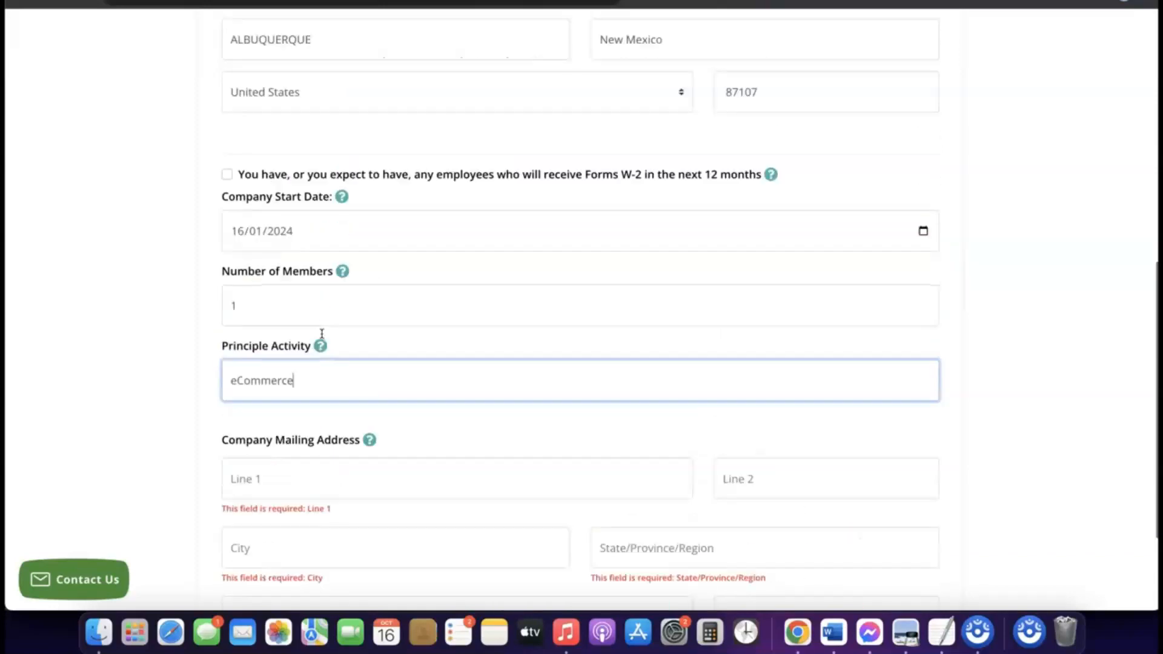
{"action": "scroll", "coordinate": [321, 334], "scroll_direction": "down", "scroll_amount": 7}
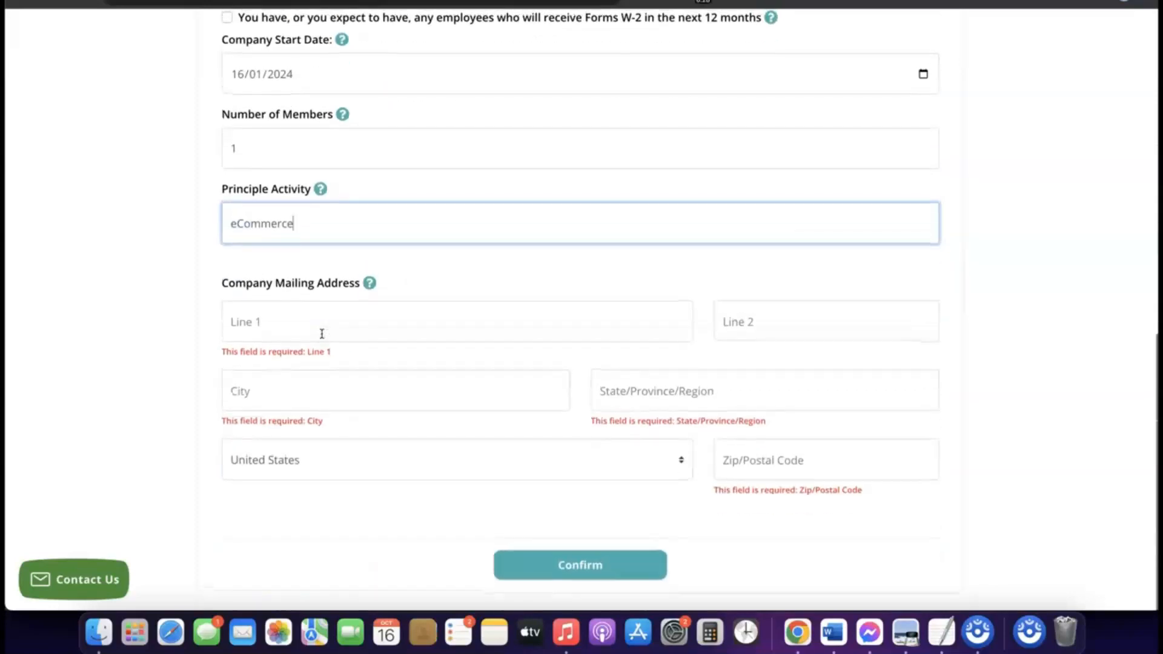
{"action": "scroll", "coordinate": [322, 337], "scroll_direction": "up", "scroll_amount": 5}
{"action": "scroll", "coordinate": [324, 346], "scroll_direction": "up", "scroll_amount": 1}
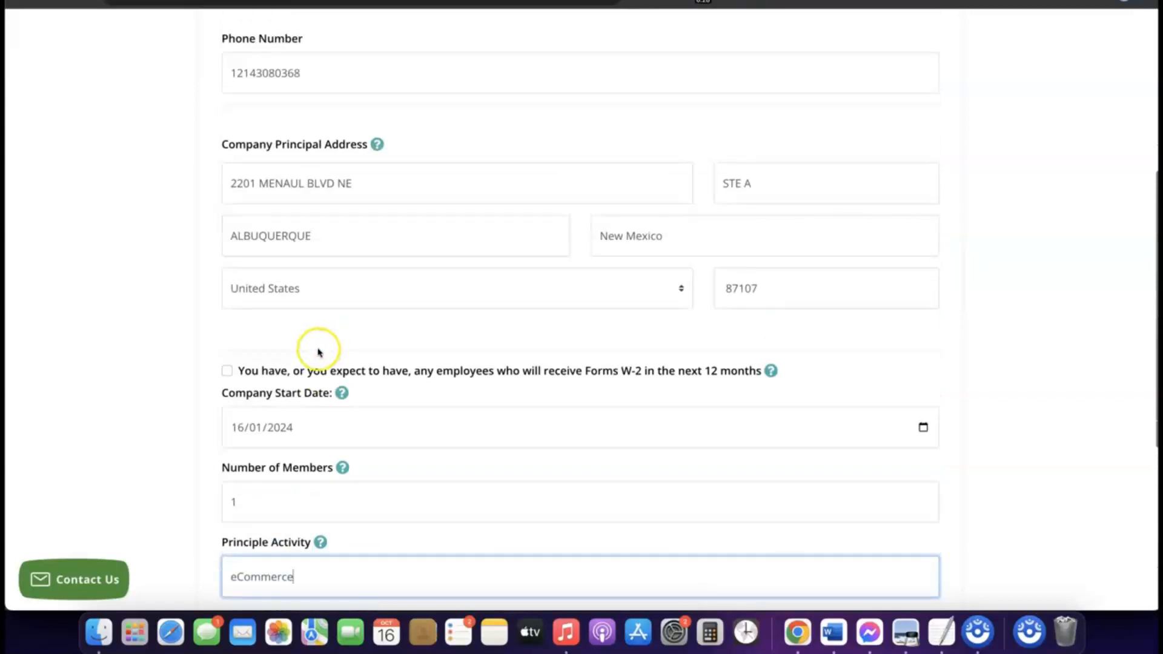
{"action": "triple_click", "coordinate": [321, 184]}
{"action": "right_click", "coordinate": [322, 183]}
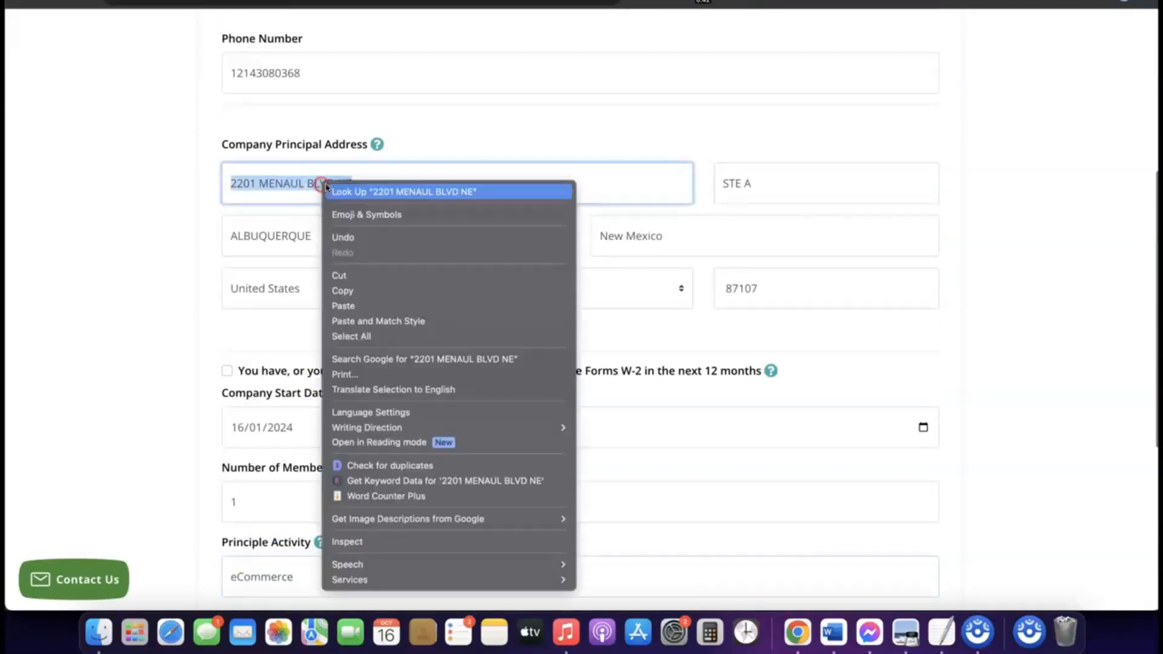
{"action": "left_click", "coordinate": [357, 291]}
{"action": "scroll", "coordinate": [358, 295], "scroll_direction": "down", "scroll_amount": 2}
{"action": "scroll", "coordinate": [358, 295], "scroll_direction": "down", "scroll_amount": 5}
{"action": "left_click", "coordinate": [300, 320]}
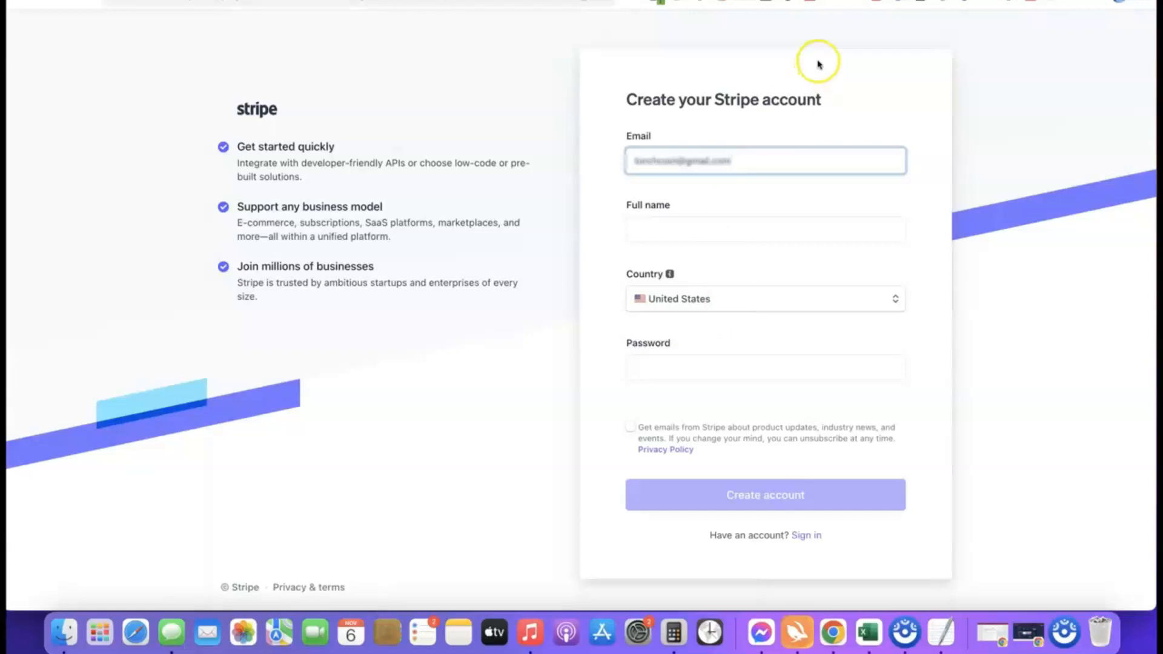
- Return from the Stripe account creation form to the Stripe sign-in page
{"action": "key", "text": "super+bracketleft"}
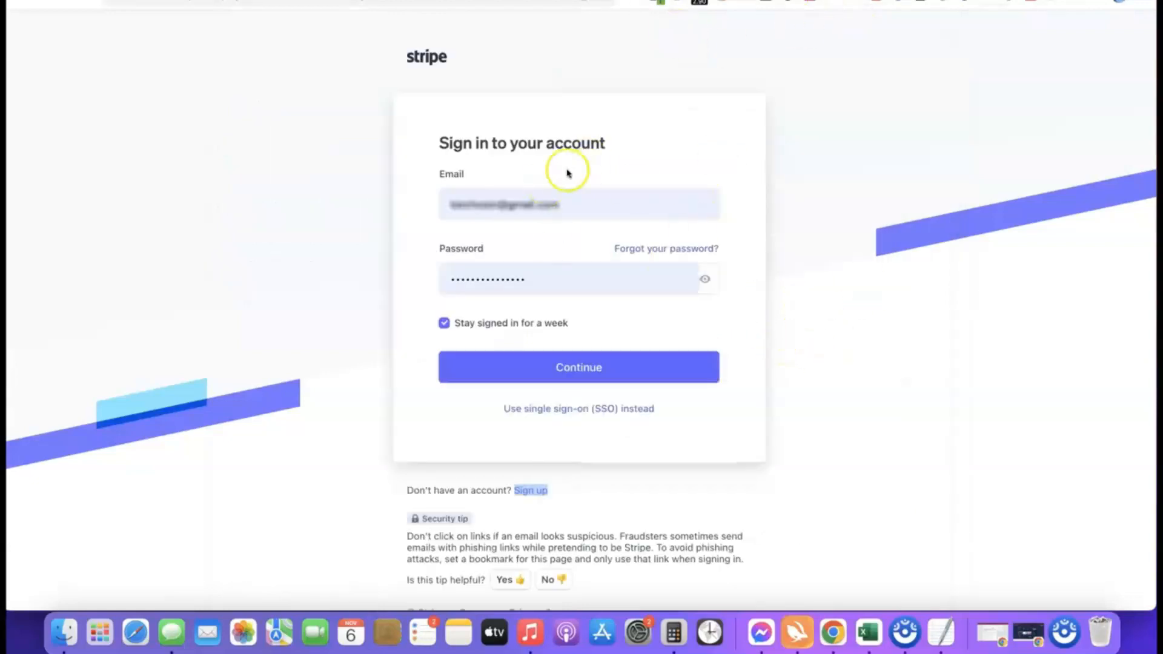
- Sign in to Stripe with the saved credentials and open the creation form for an additional account
{"action": "left_click", "coordinate": [557, 373]}
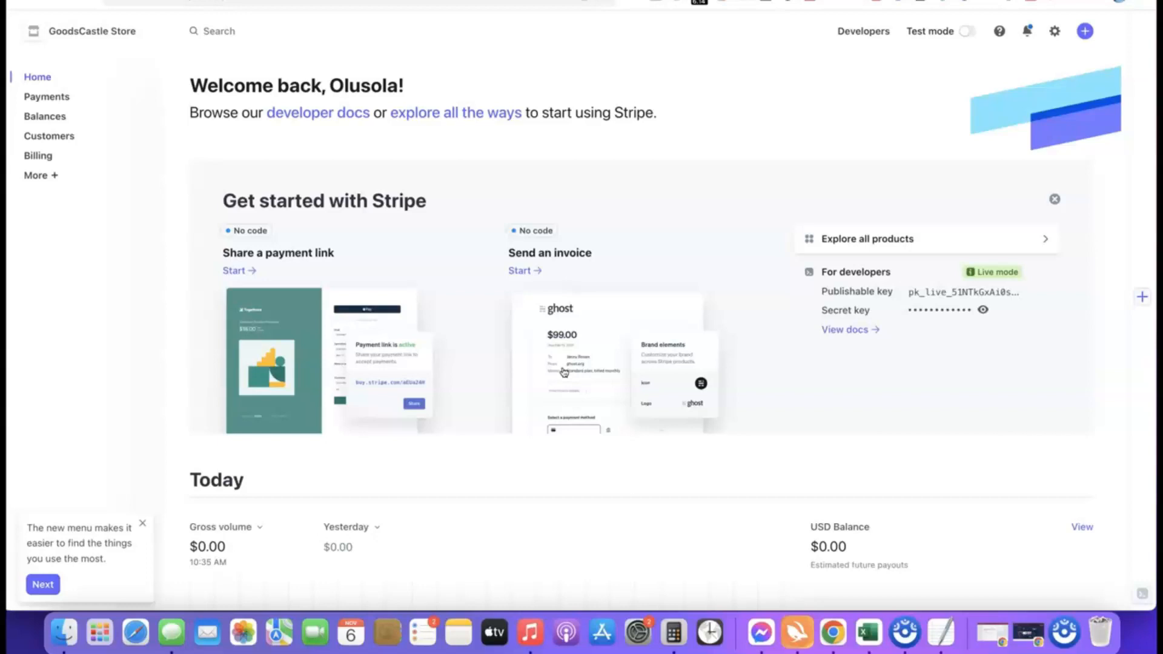
{"action": "left_click", "coordinate": [150, 32]}
{"action": "left_click", "coordinate": [84, 89]}
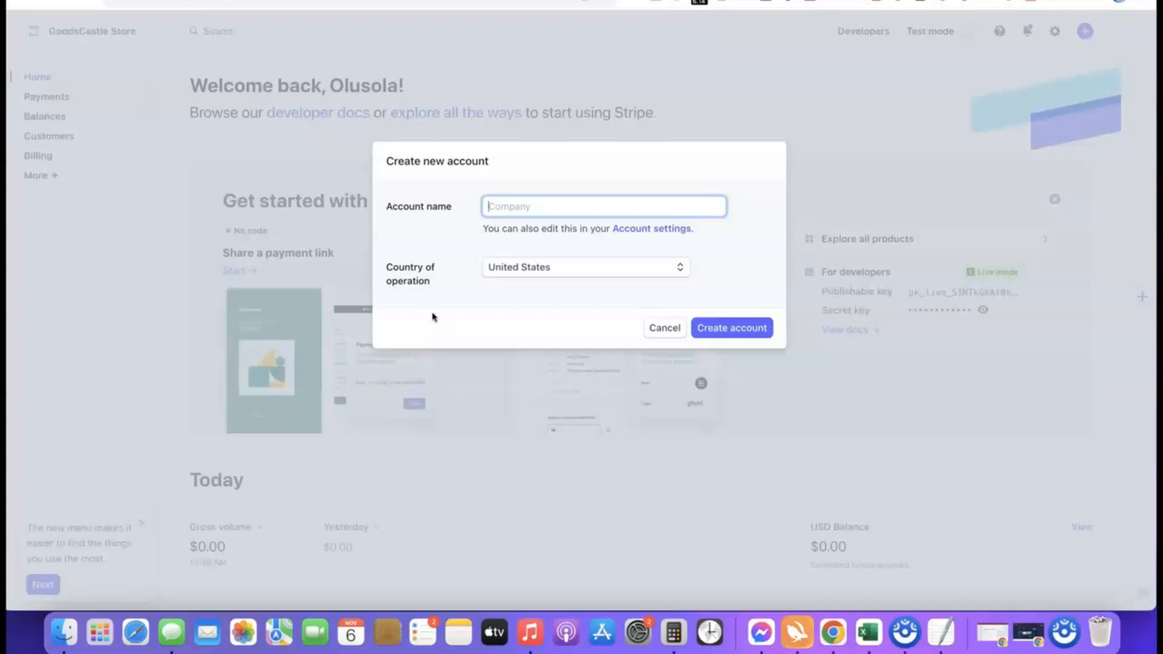
- Create a new account named Affiliate Blueprint with United States as its country of operation
{"action": "left_click", "coordinate": [516, 213]}
{"action": "type", "text": "iate Blueprint"}
{"action": "left_click", "coordinate": [479, 240]}
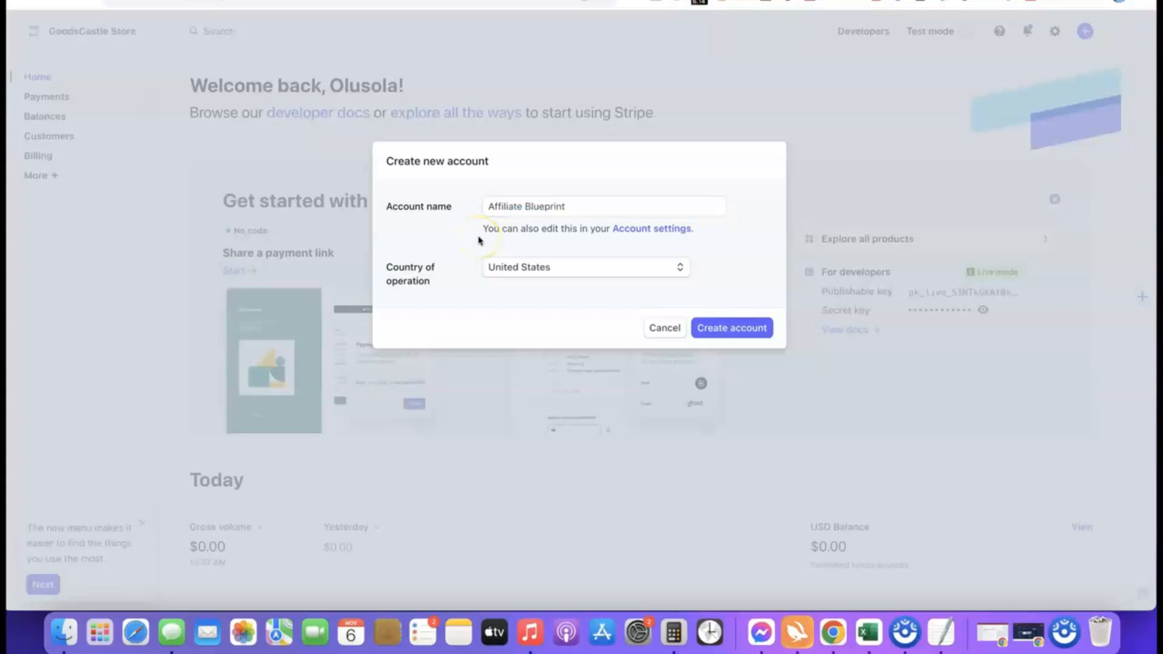
{"action": "left_click", "coordinate": [727, 332]}
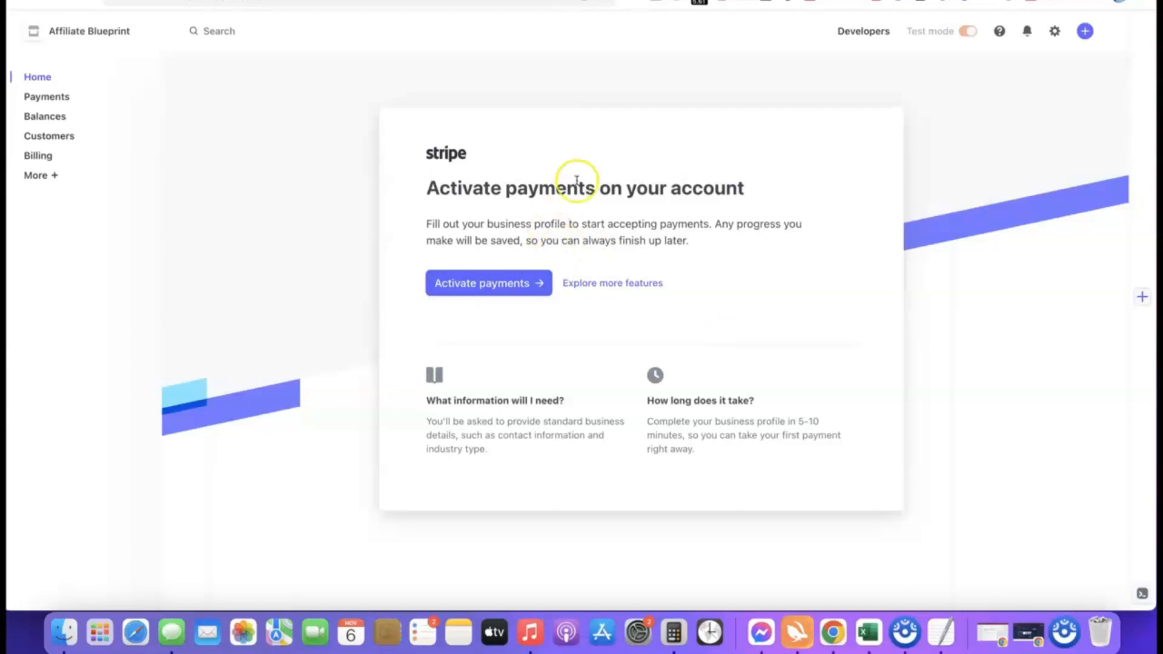
- Start payment activation and submit the business type as Company with a Sole proprietorship structure
{"action": "left_click", "coordinate": [480, 283]}
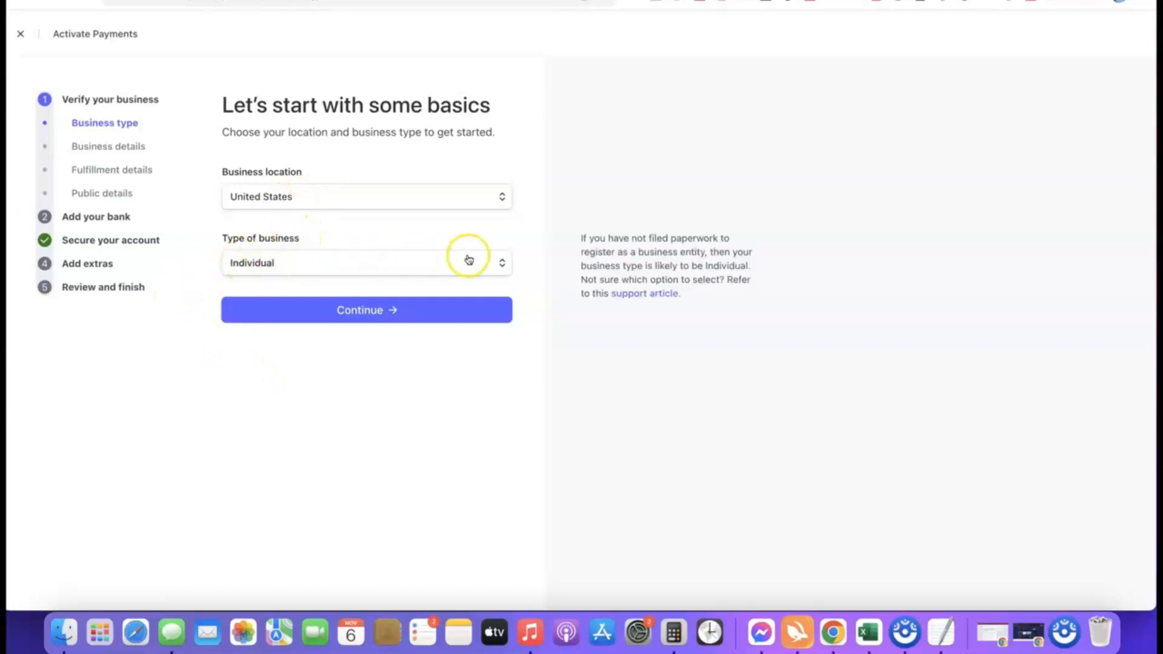
{"action": "left_click", "coordinate": [498, 265]}
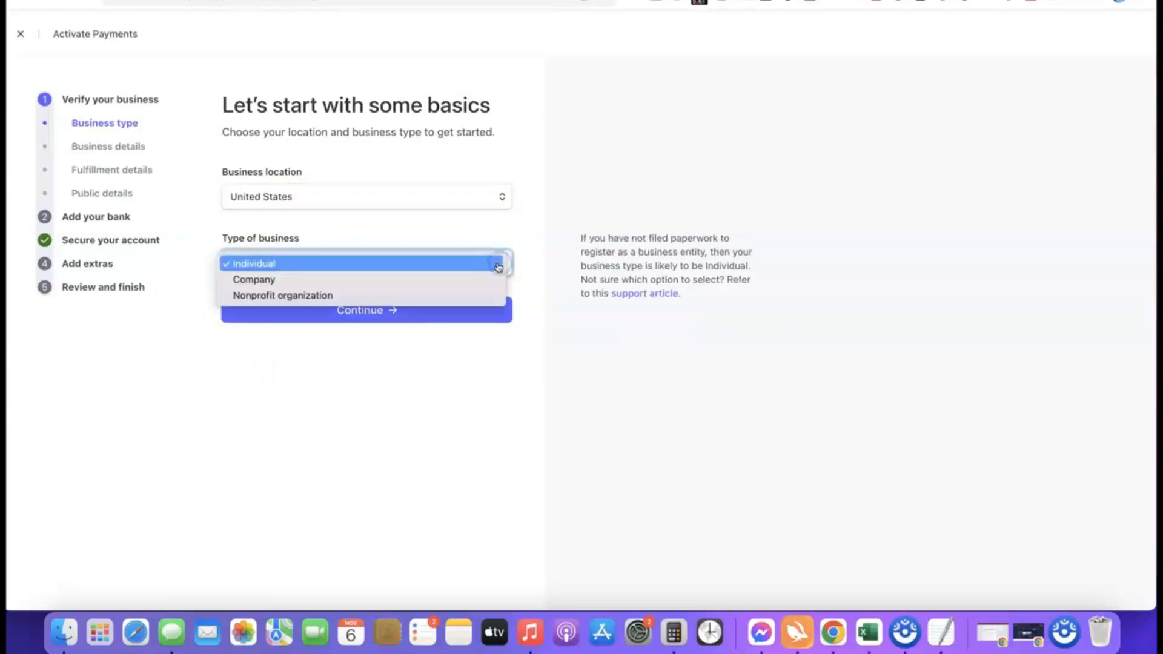
{"action": "left_click", "coordinate": [265, 282]}
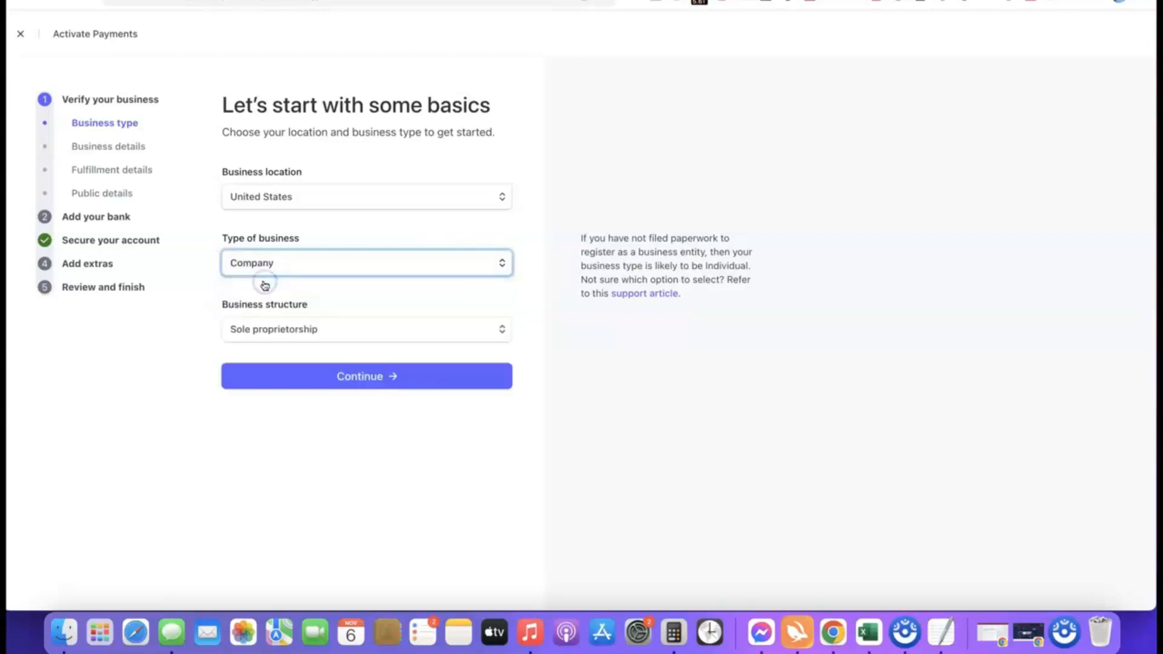
{"action": "left_click", "coordinate": [340, 331]}
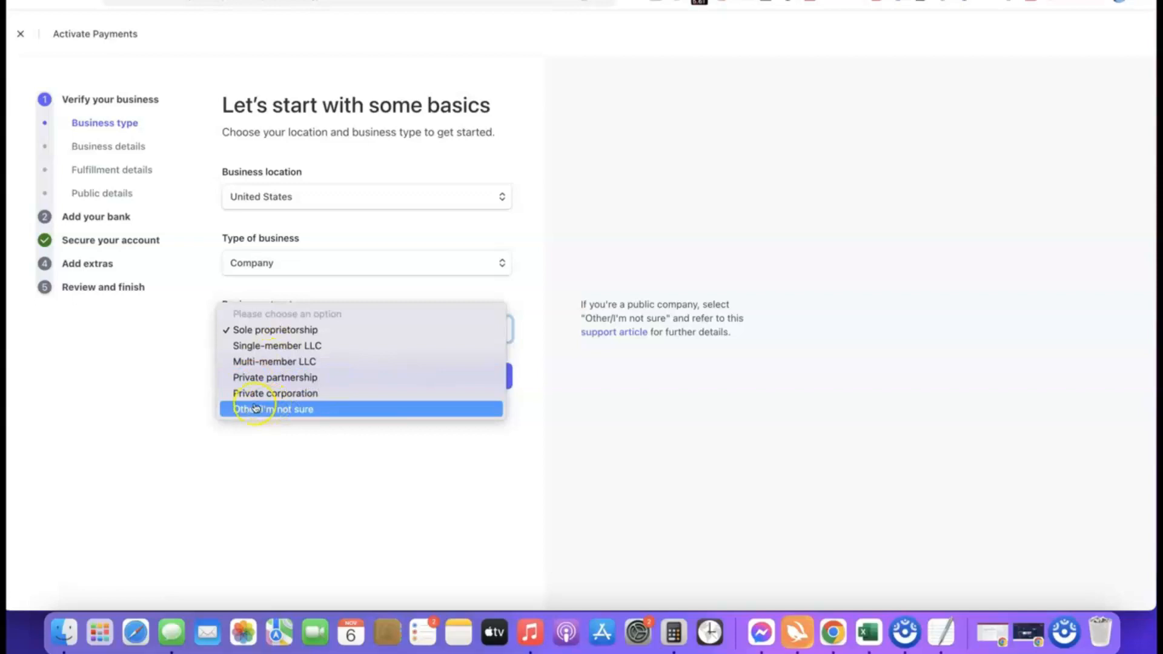
{"action": "left_click", "coordinate": [253, 330]}
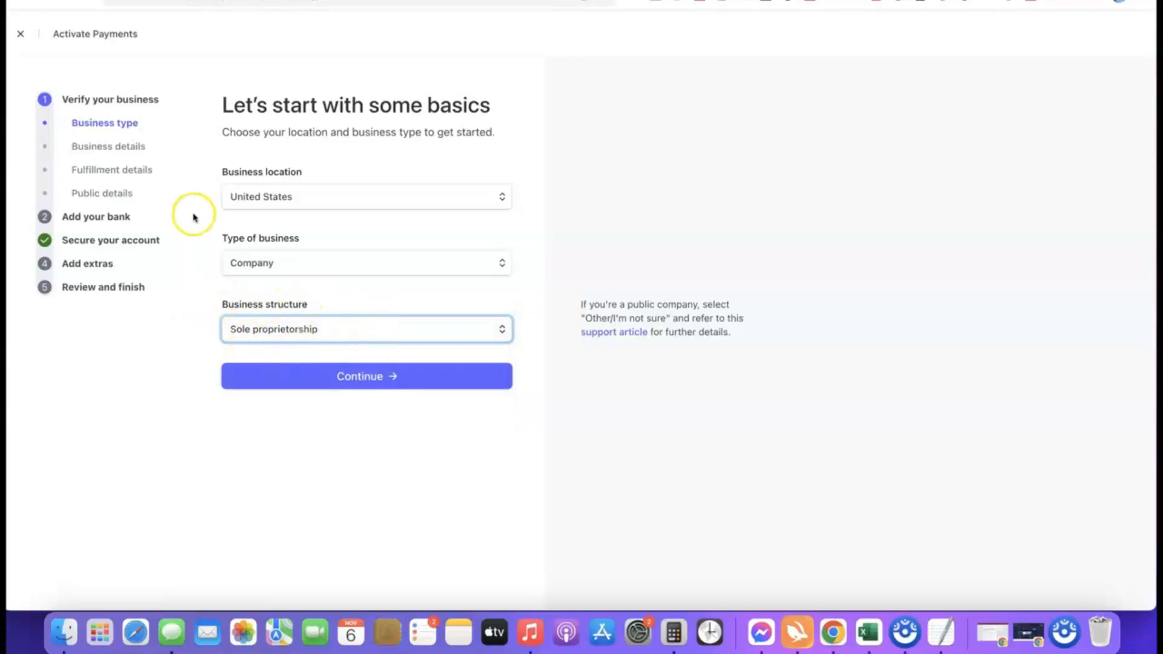
{"action": "left_click", "coordinate": [365, 377]}
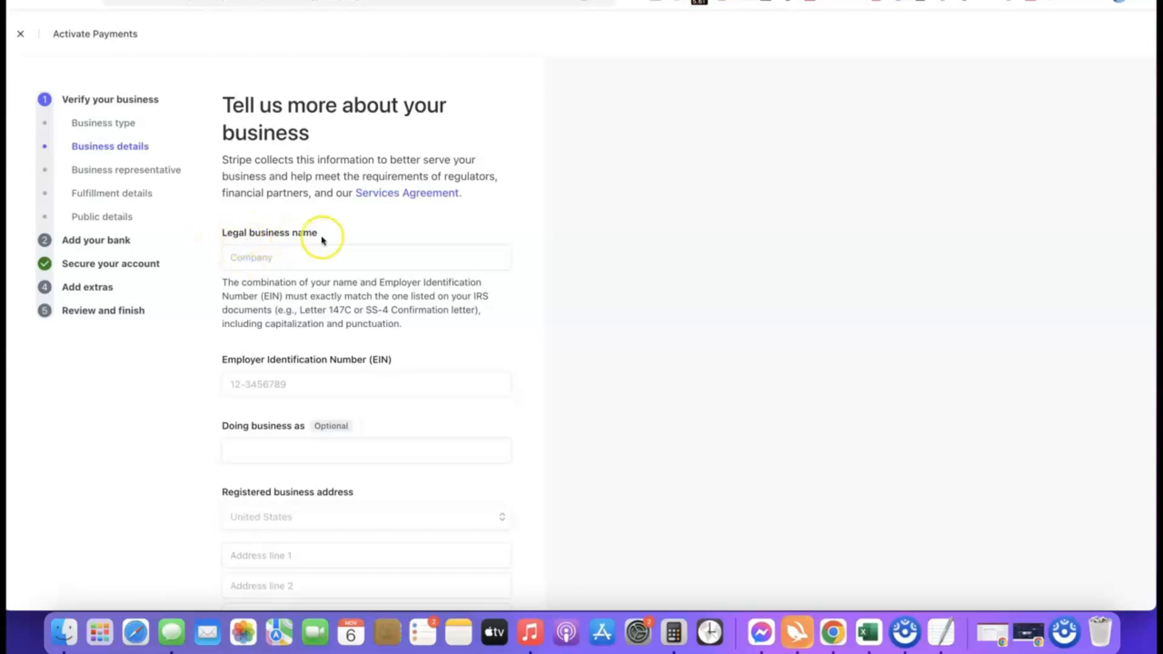
- Enter Torch Enterprise LLC as the legal business name and fill in the company's Employer Identification Number
{"action": "left_click", "coordinate": [291, 255]}
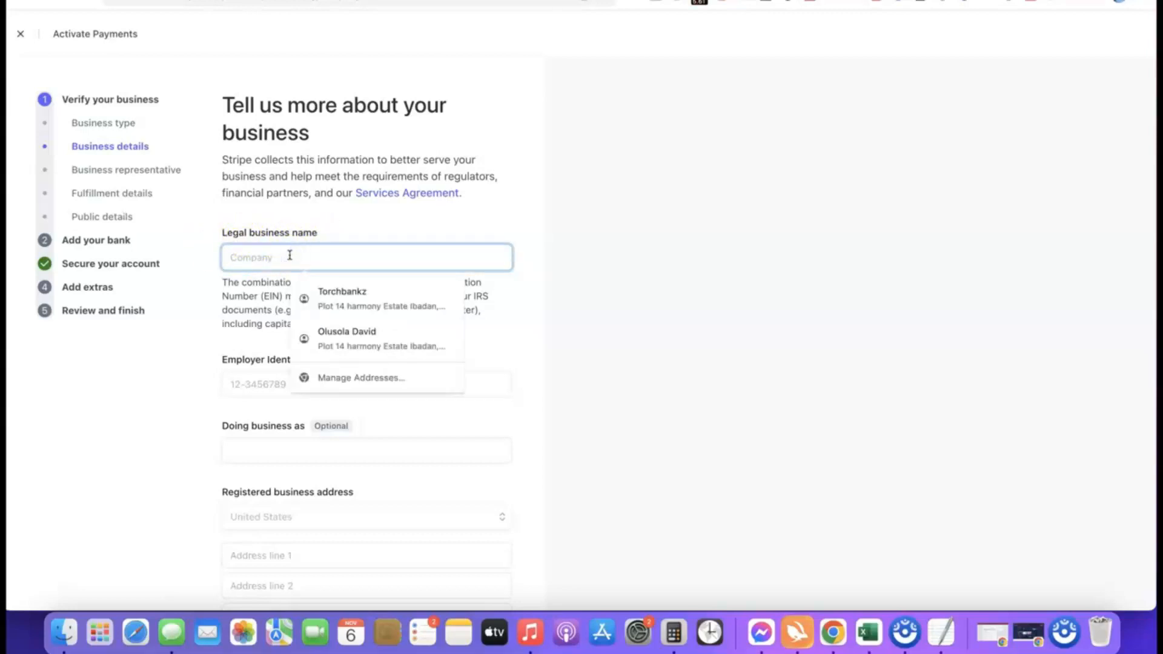
{"action": "type", "text": "Torch Enterprise LLC"}
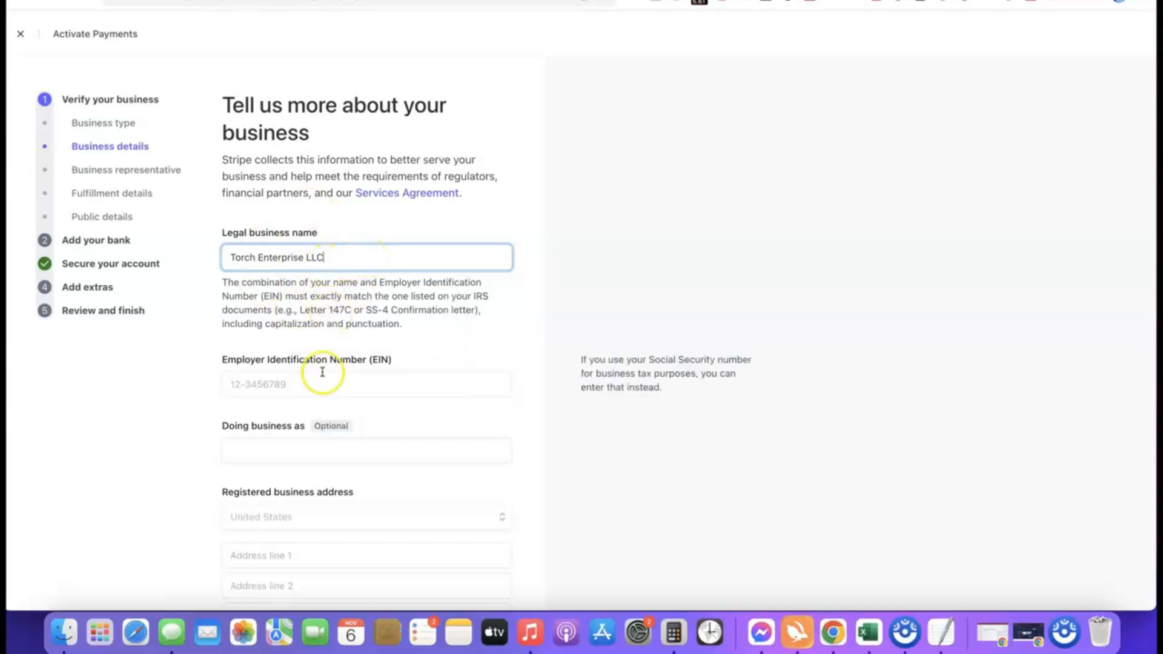
{"action": "scroll", "coordinate": [319, 371], "scroll_direction": "down", "scroll_amount": 2}
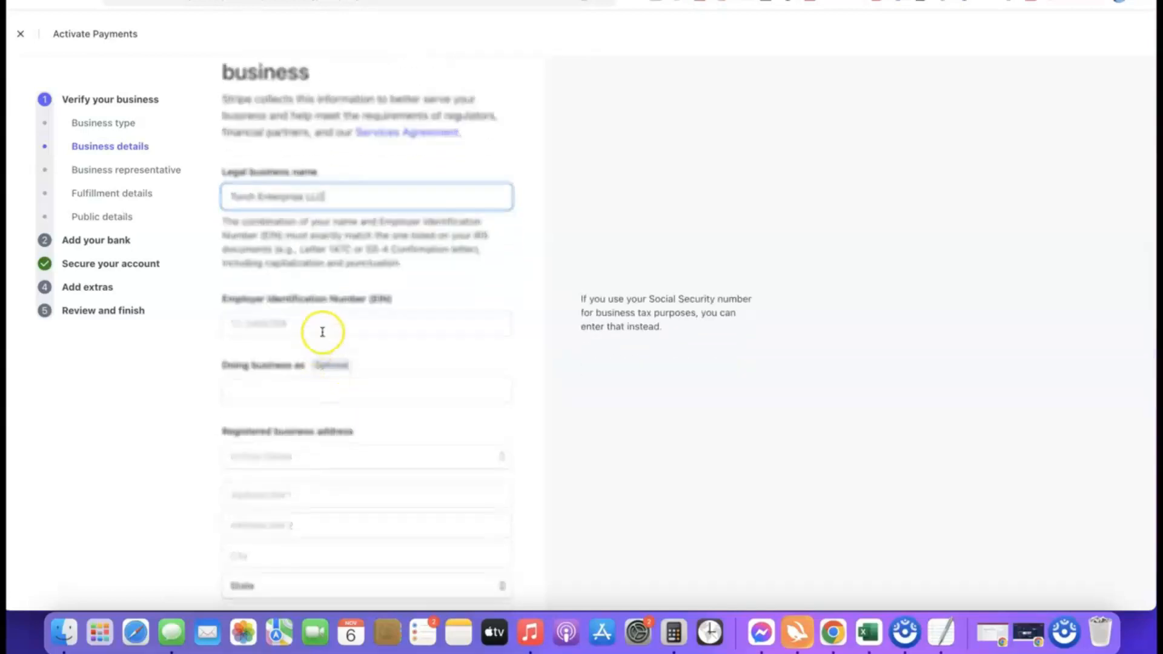
{"action": "scroll", "coordinate": [303, 320], "scroll_direction": "down", "scroll_amount": 1}
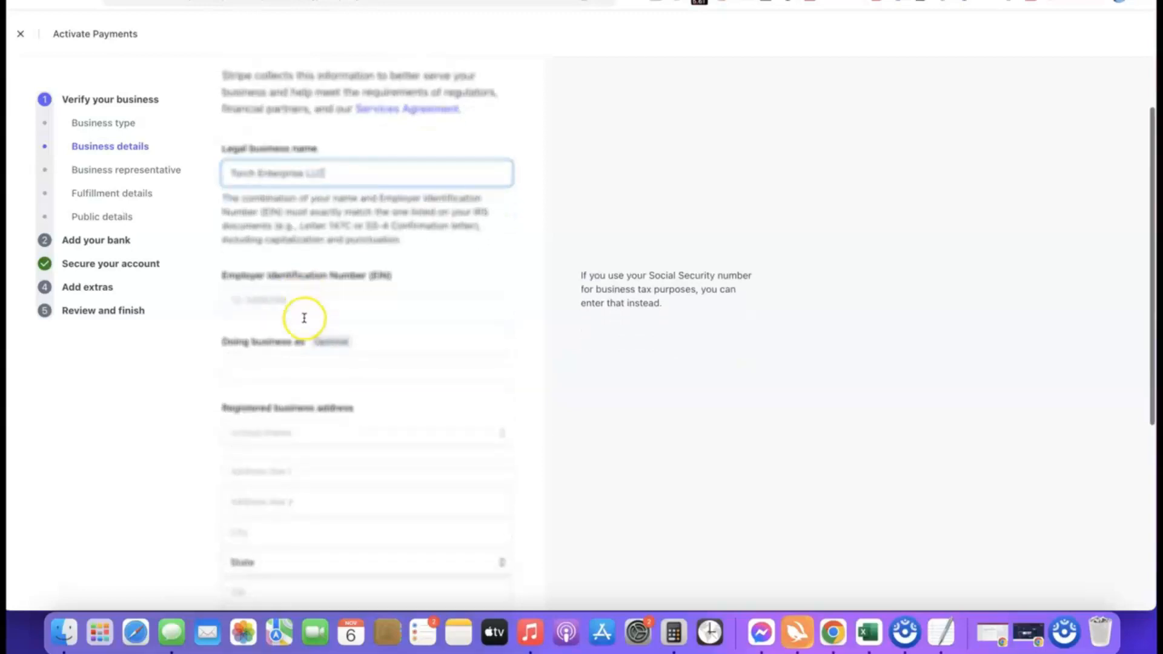
{"action": "left_click", "coordinate": [301, 301]}
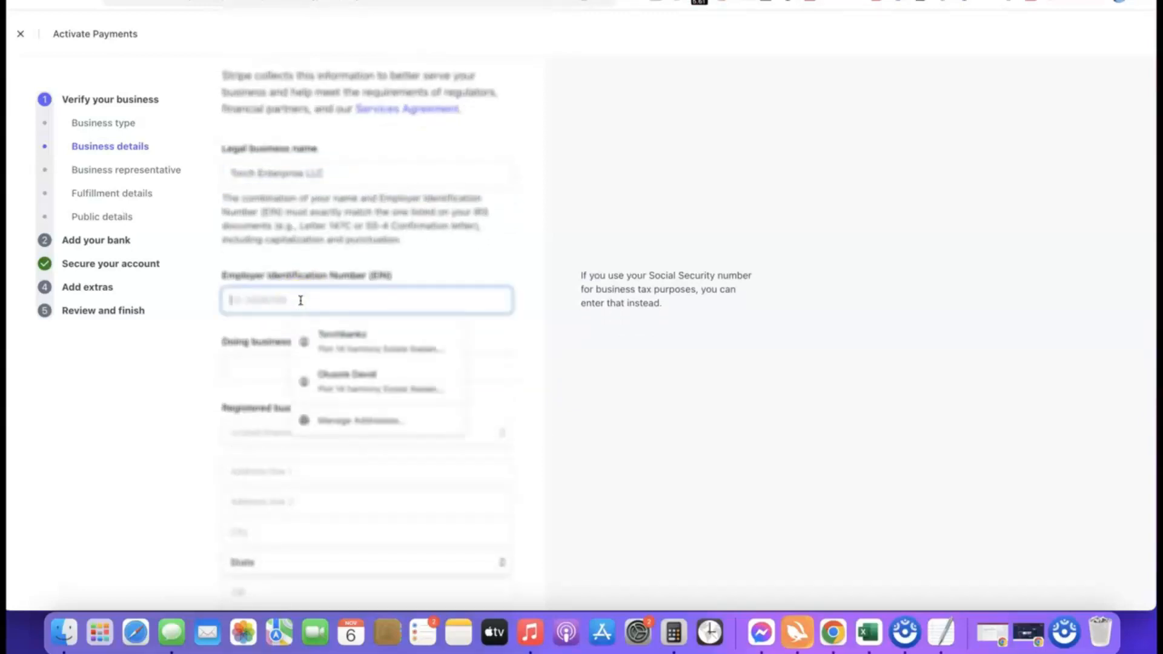
{"action": "left_click", "coordinate": [218, 323]}
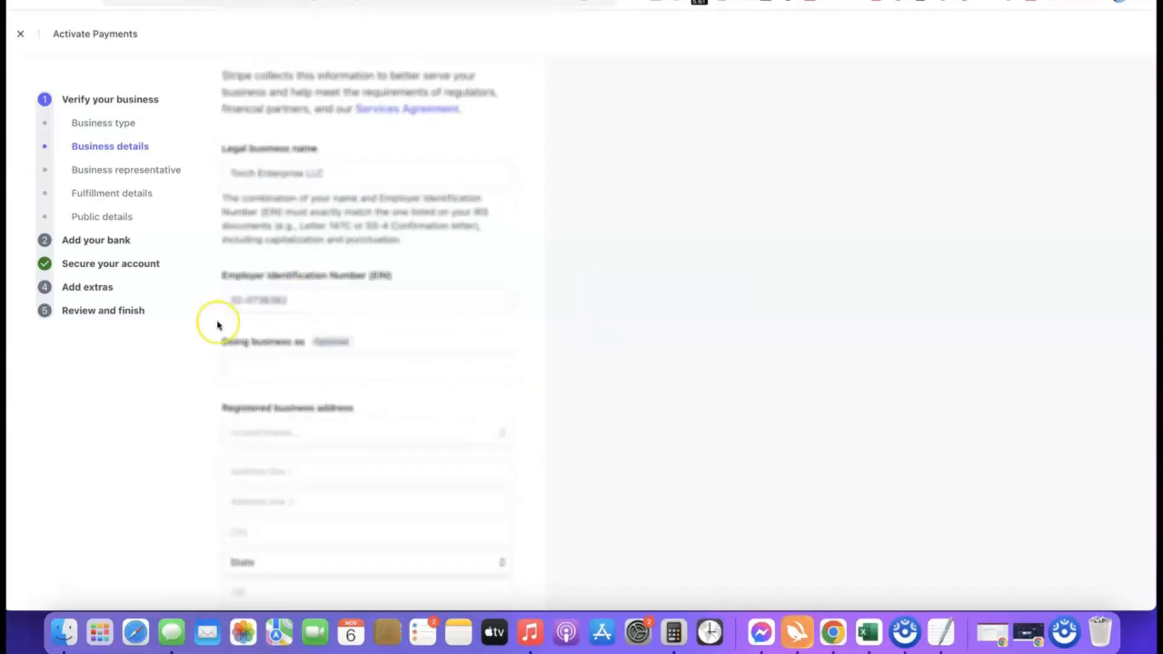
{"action": "left_click", "coordinate": [287, 311]}
- Leave Doing business as empty and fill in the company's registered business address, including city, state and ZIP
{"action": "scroll", "coordinate": [297, 318], "scroll_direction": "down", "scroll_amount": 3}
{"action": "left_click", "coordinate": [223, 376]}
{"action": "mouse_move", "coordinate": [228, 263]}
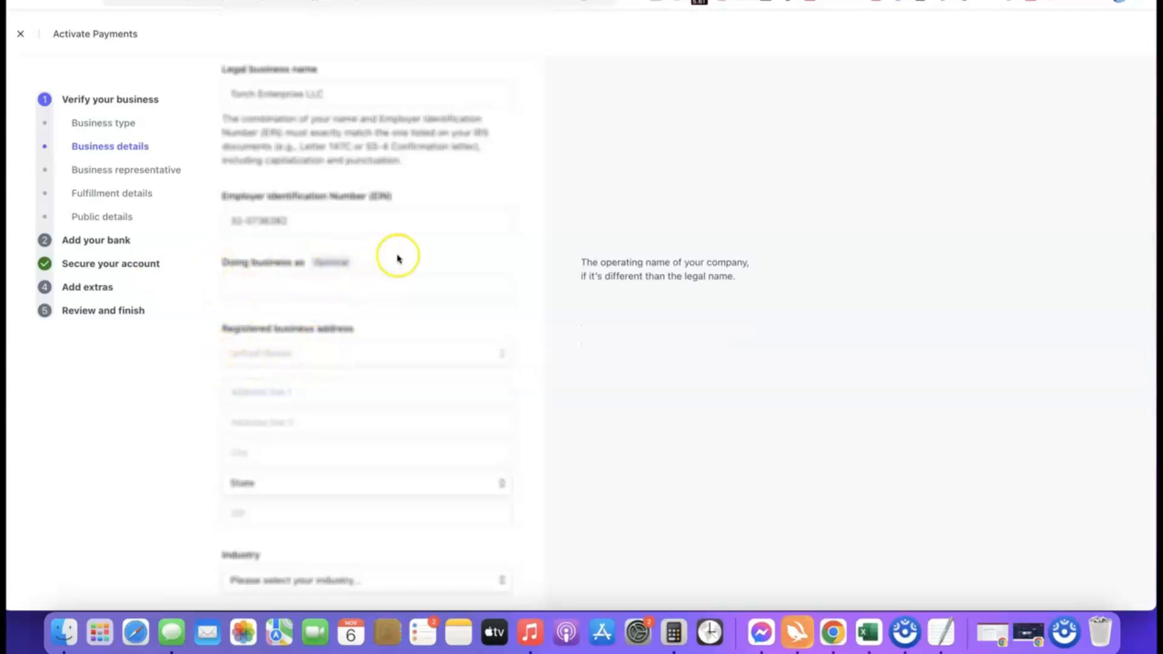
{"action": "scroll", "coordinate": [361, 231], "scroll_direction": "down", "scroll_amount": 2}
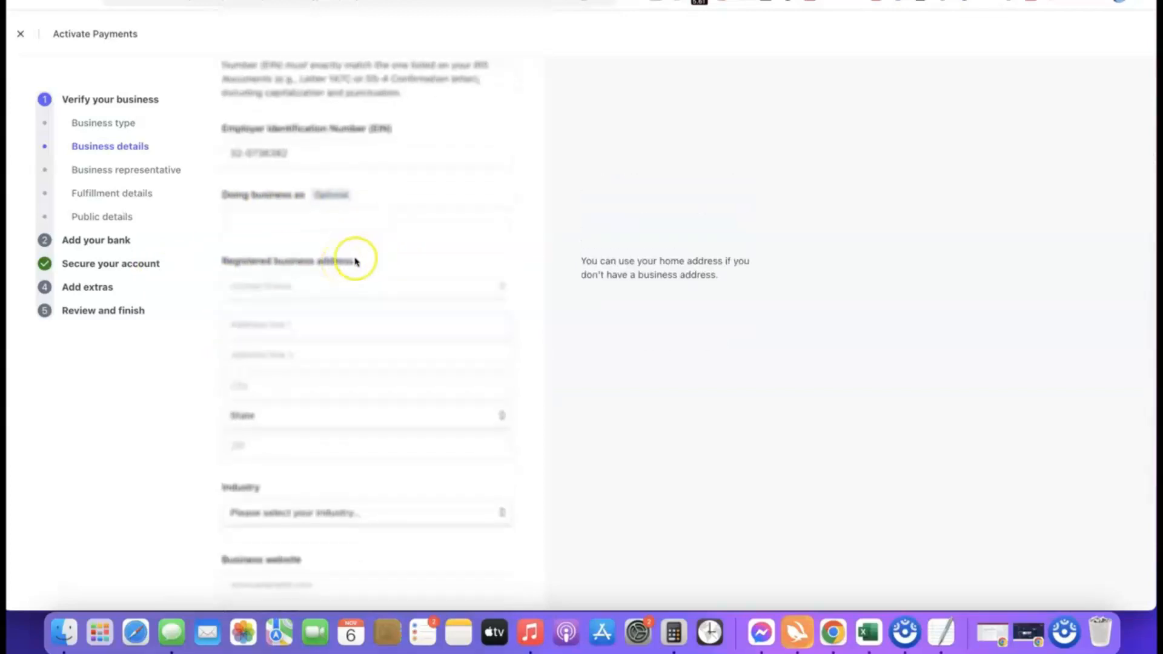
{"action": "left_click", "coordinate": [623, 396]}
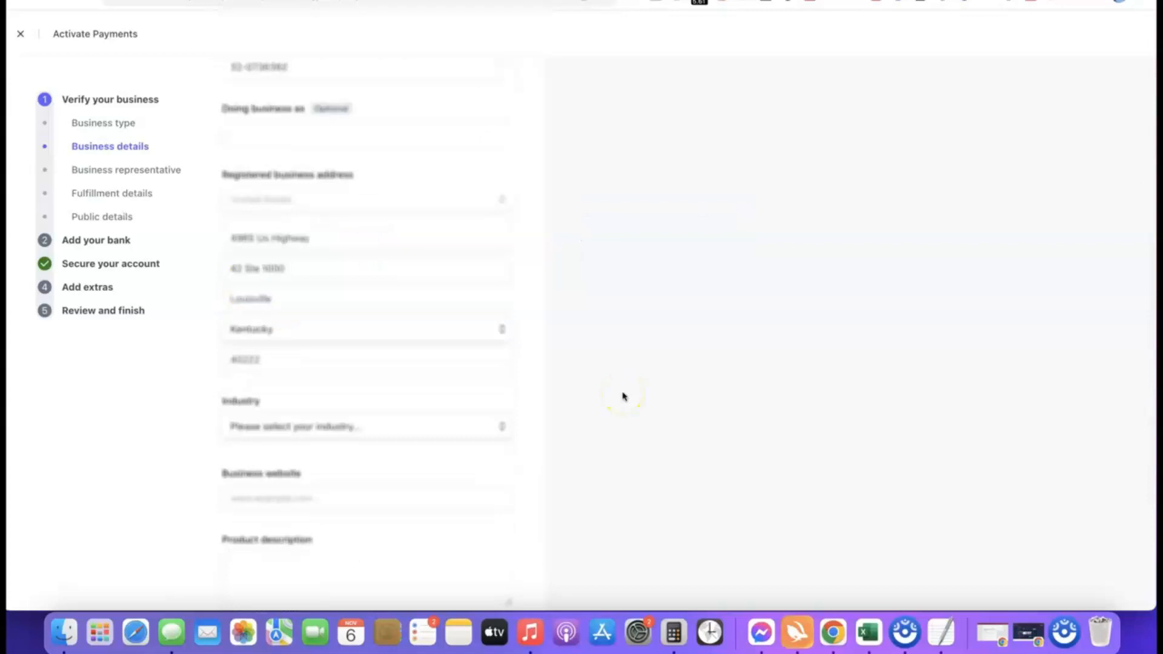
{"action": "scroll", "coordinate": [572, 351], "scroll_direction": "down", "scroll_amount": 3}
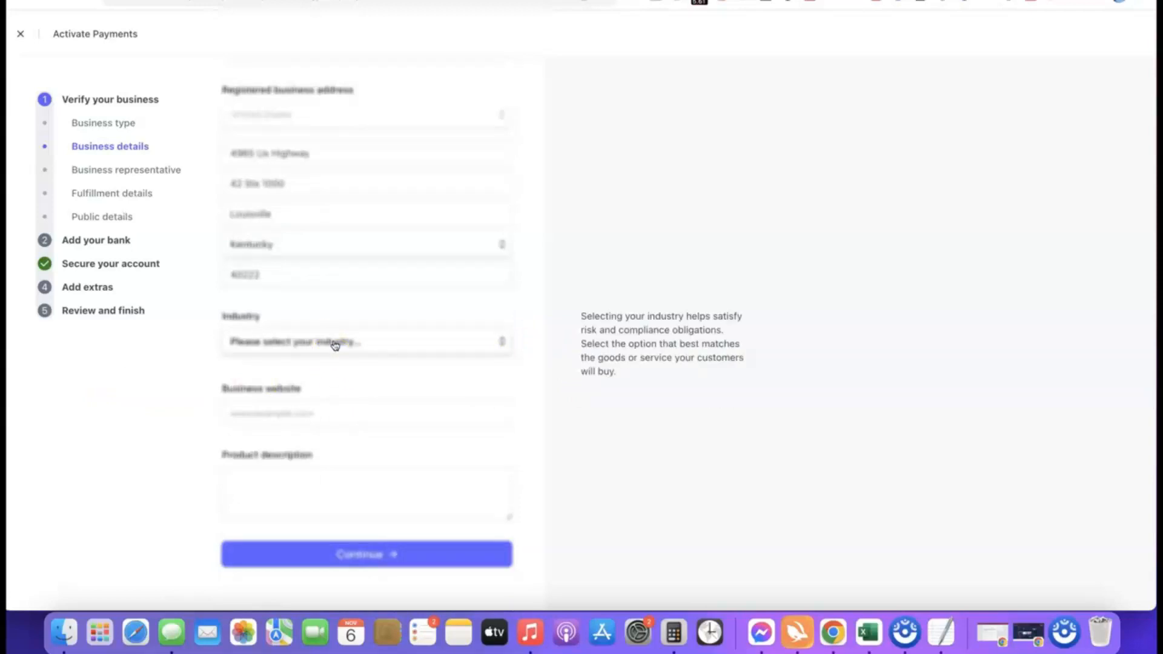
{"action": "left_click", "coordinate": [334, 343]}
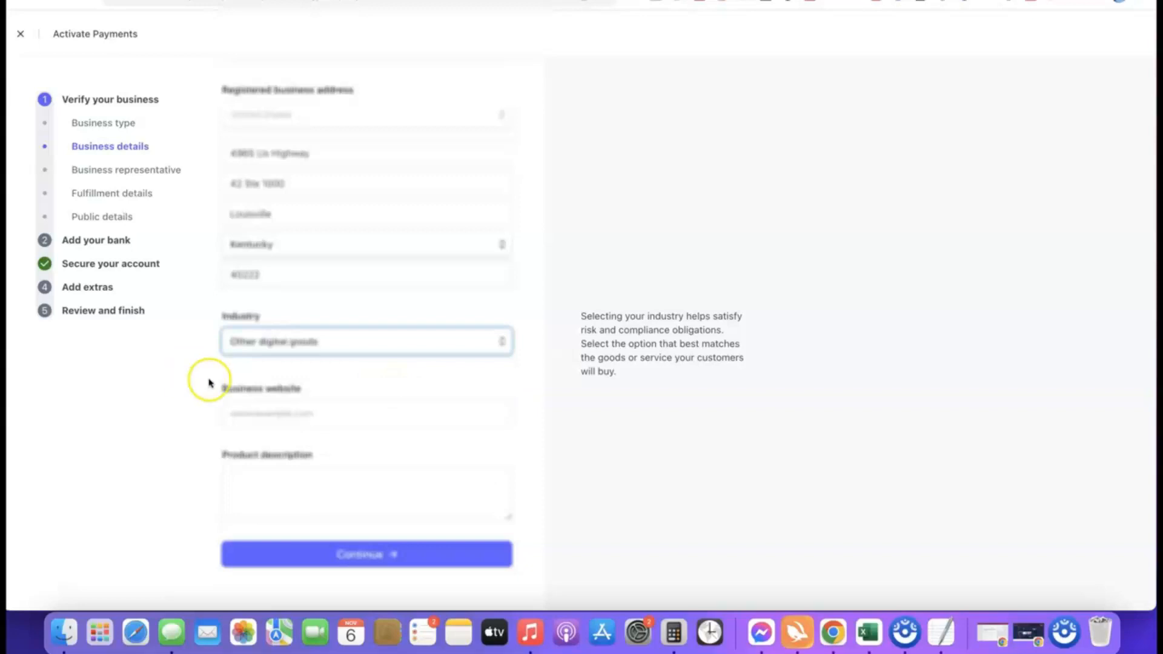
{"action": "left_click", "coordinate": [501, 370]}
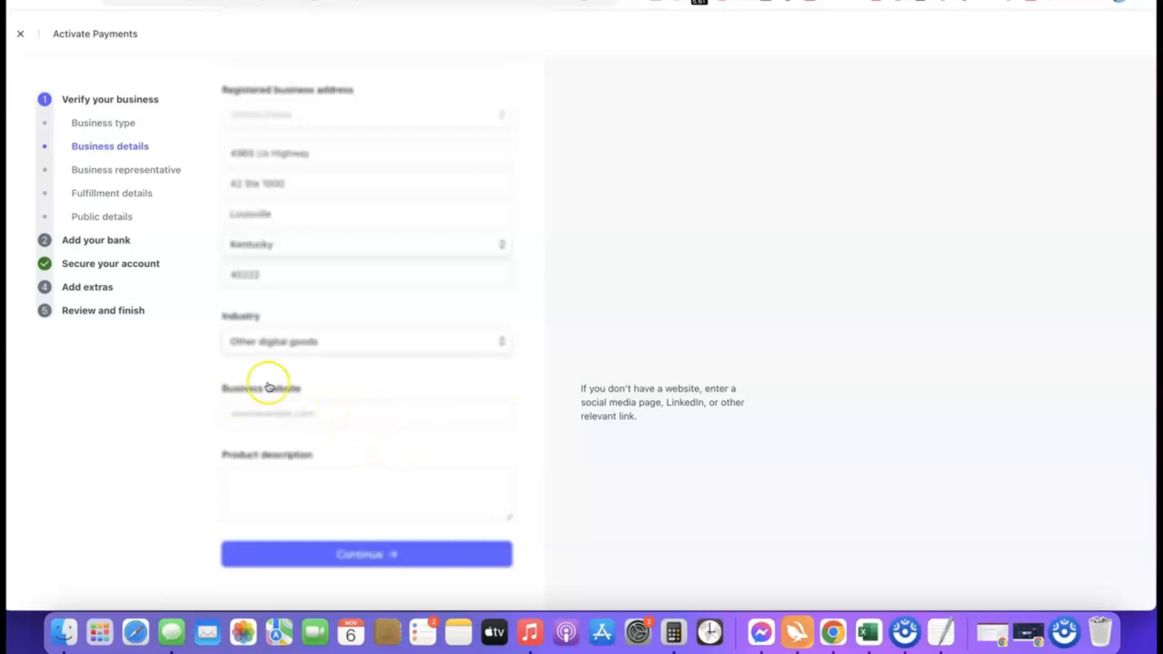
{"action": "left_click", "coordinate": [352, 416]}
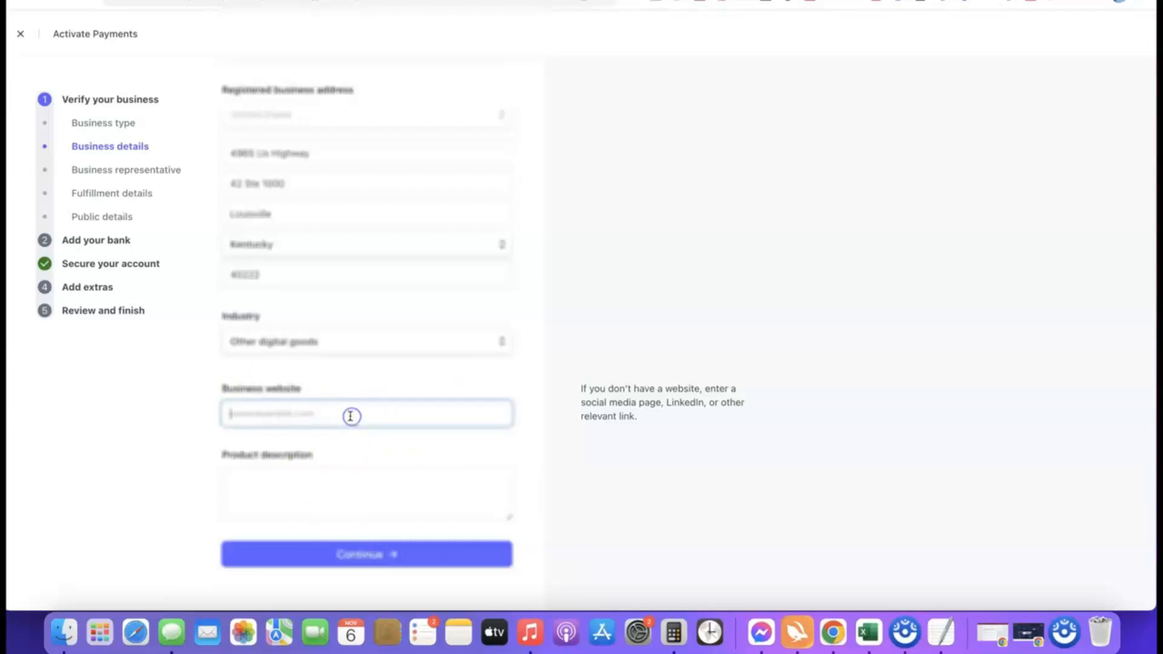
{"action": "type", "text": "https://affiliatebloggingblueprint.com/"}
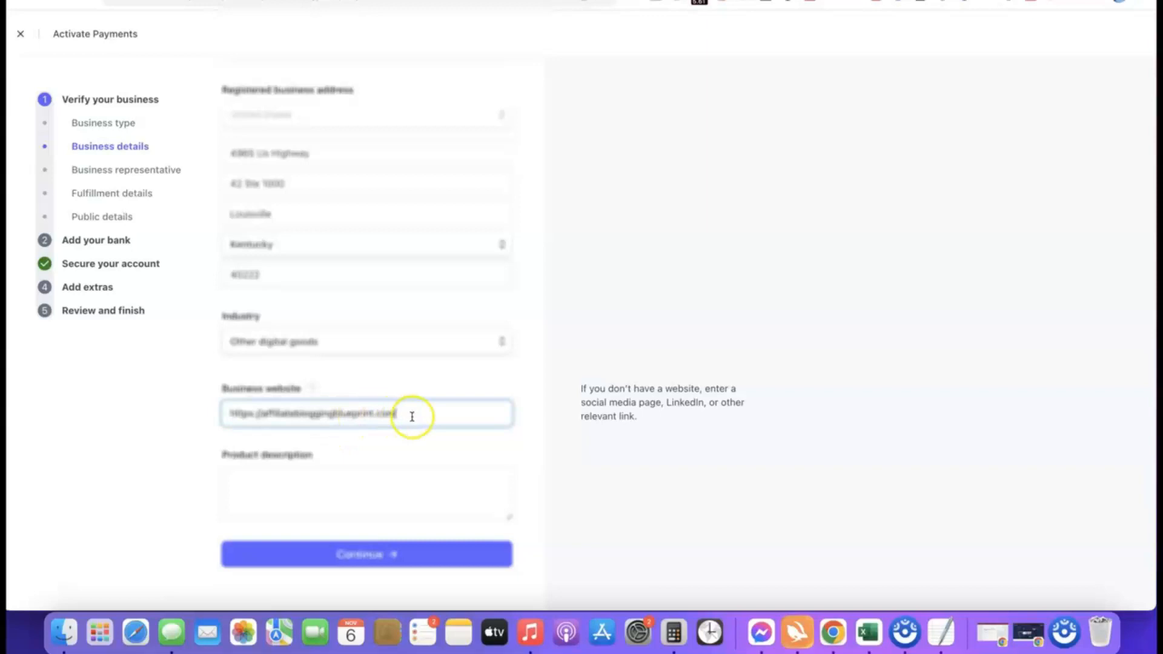
{"action": "left_click", "coordinate": [135, 422]}
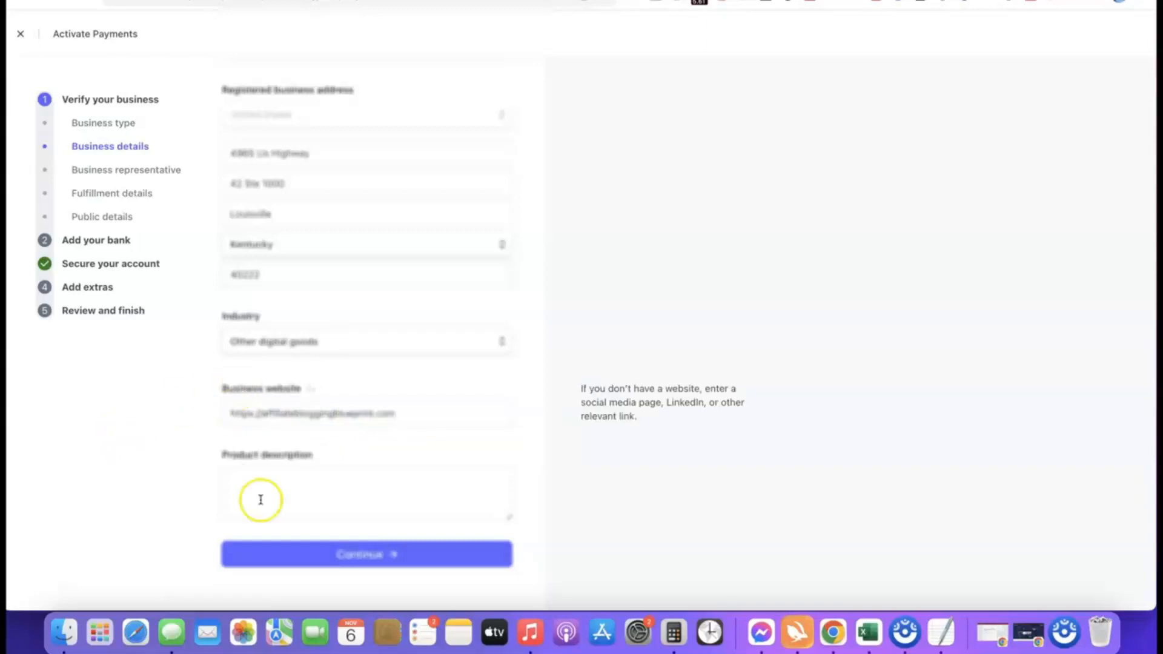
- Enter the product description "Our product is a digital course training we sell to our site visitors." and submit the business details
{"action": "left_click", "coordinate": [293, 473]}
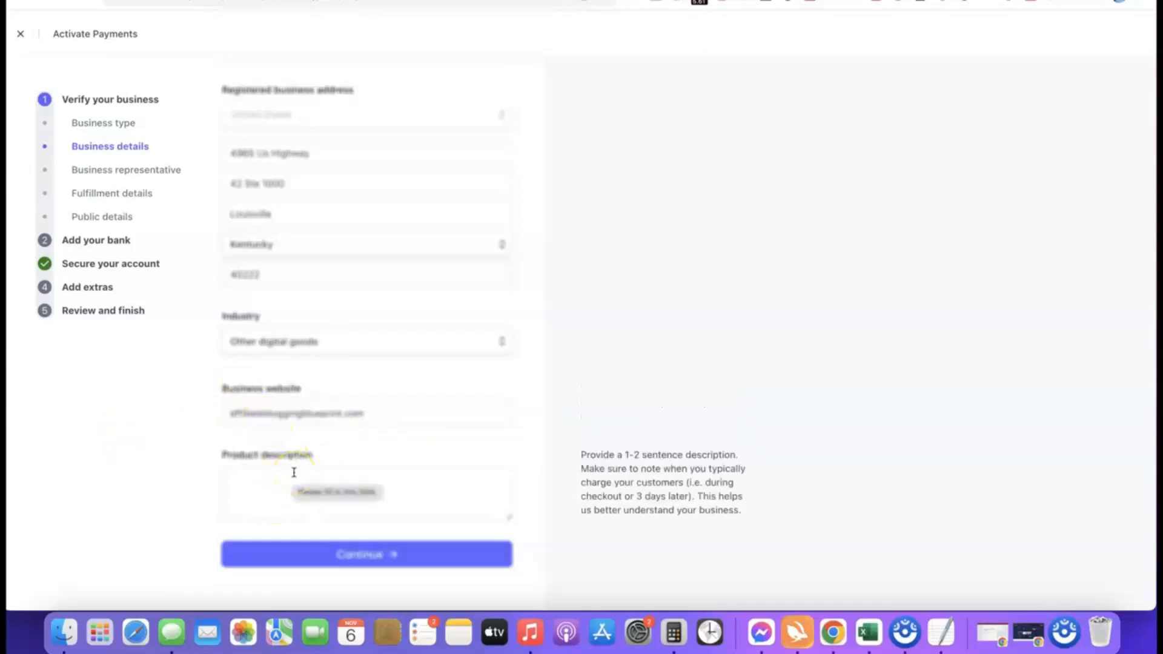
{"action": "type", "text": "Our product is a digital course training we sell to our site visitors."}
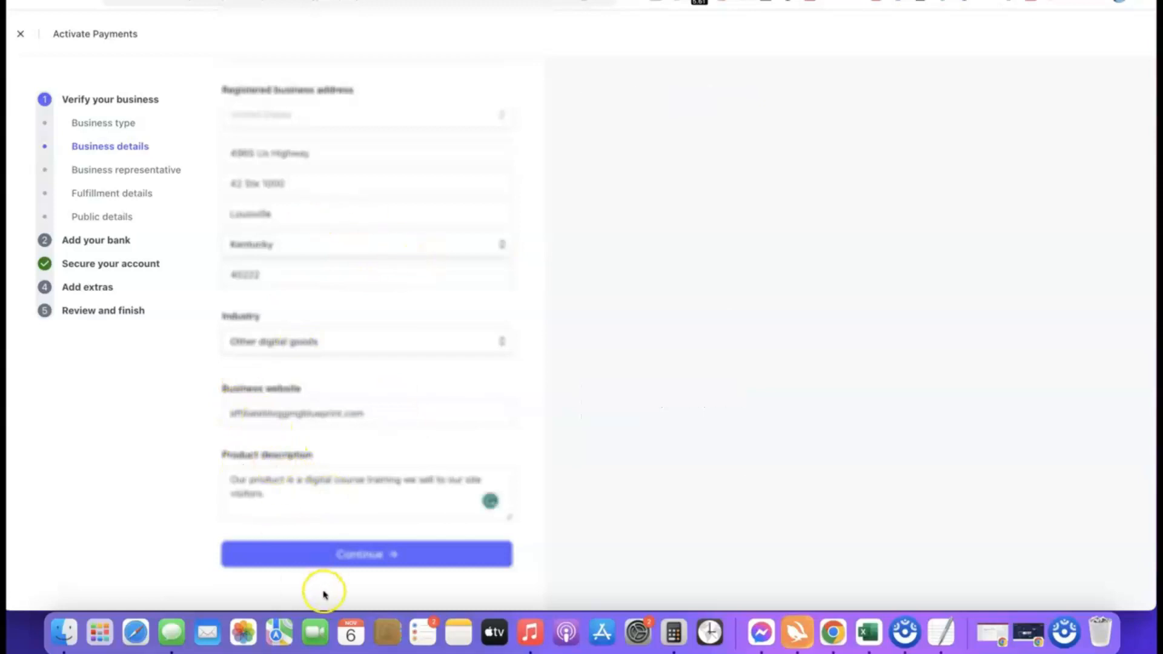
{"action": "left_click", "coordinate": [350, 557]}
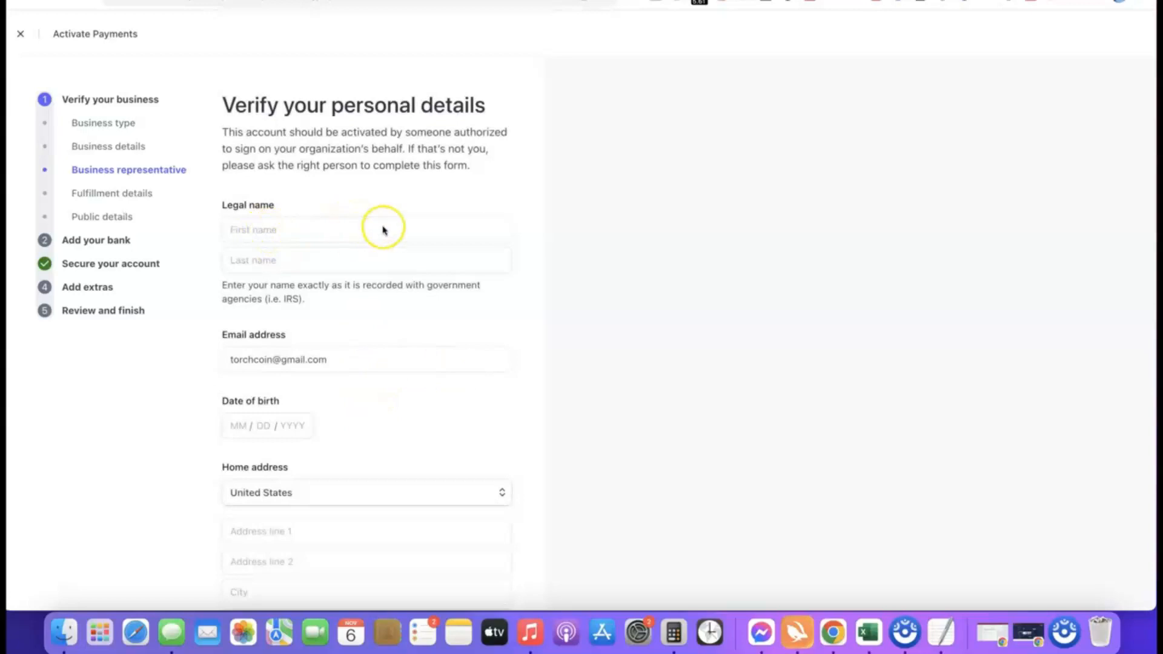
- Examine the business representative's personal details form, including the country choices for the home address and phone number and the Social Security number requirement
{"action": "scroll", "coordinate": [321, 419], "scroll_direction": "down", "scroll_amount": 1}
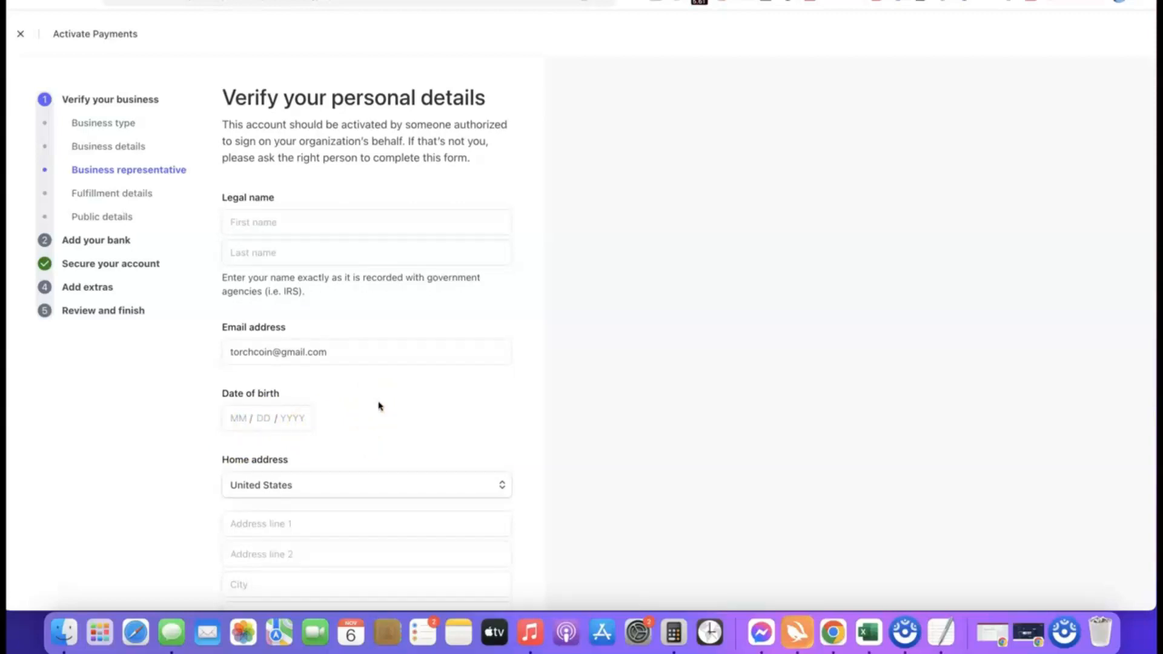
{"action": "scroll", "coordinate": [388, 406], "scroll_direction": "down", "scroll_amount": 5}
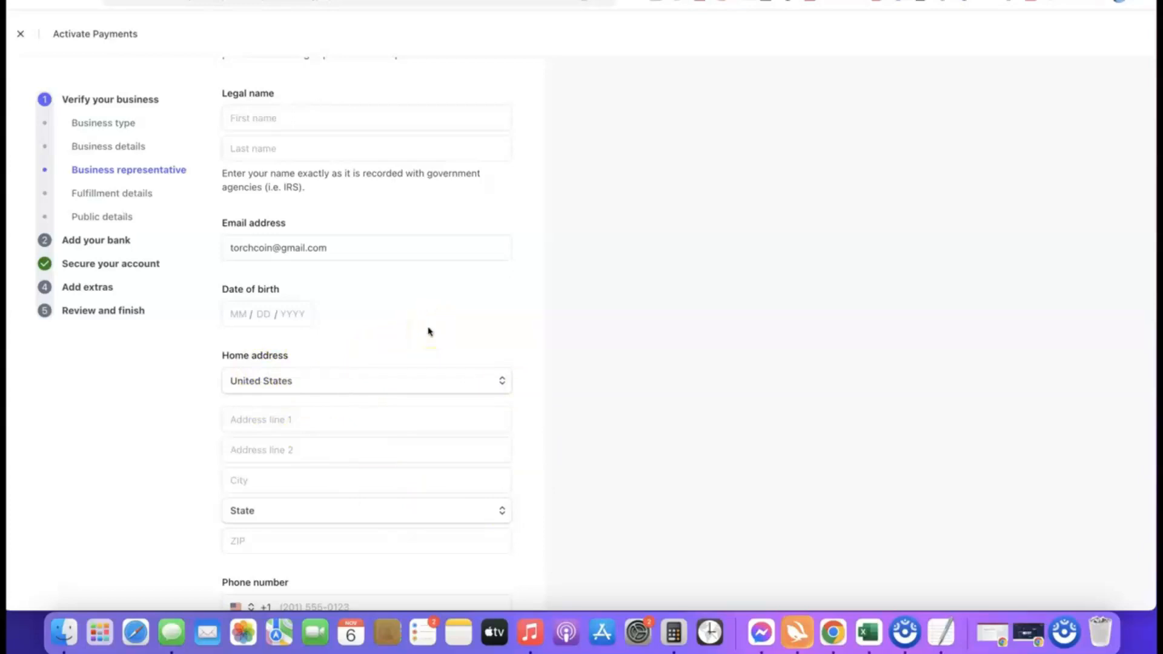
{"action": "left_click", "coordinate": [498, 381]}
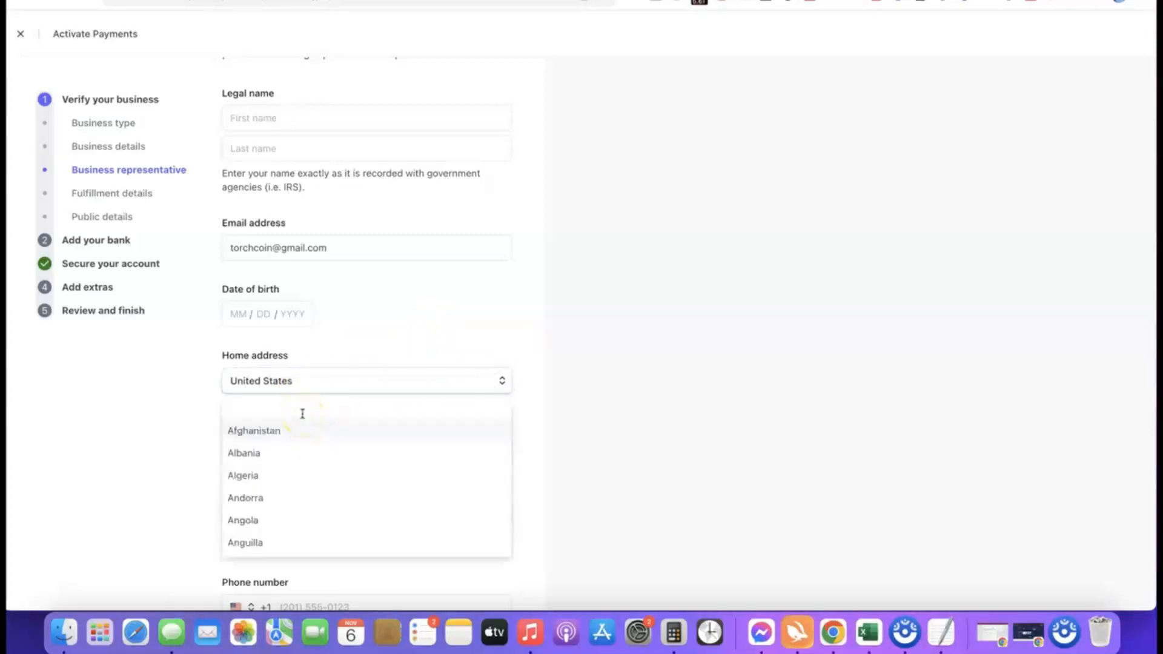
{"action": "key", "text": "Escape"}
{"action": "scroll", "coordinate": [361, 371], "scroll_direction": "down", "scroll_amount": 1}
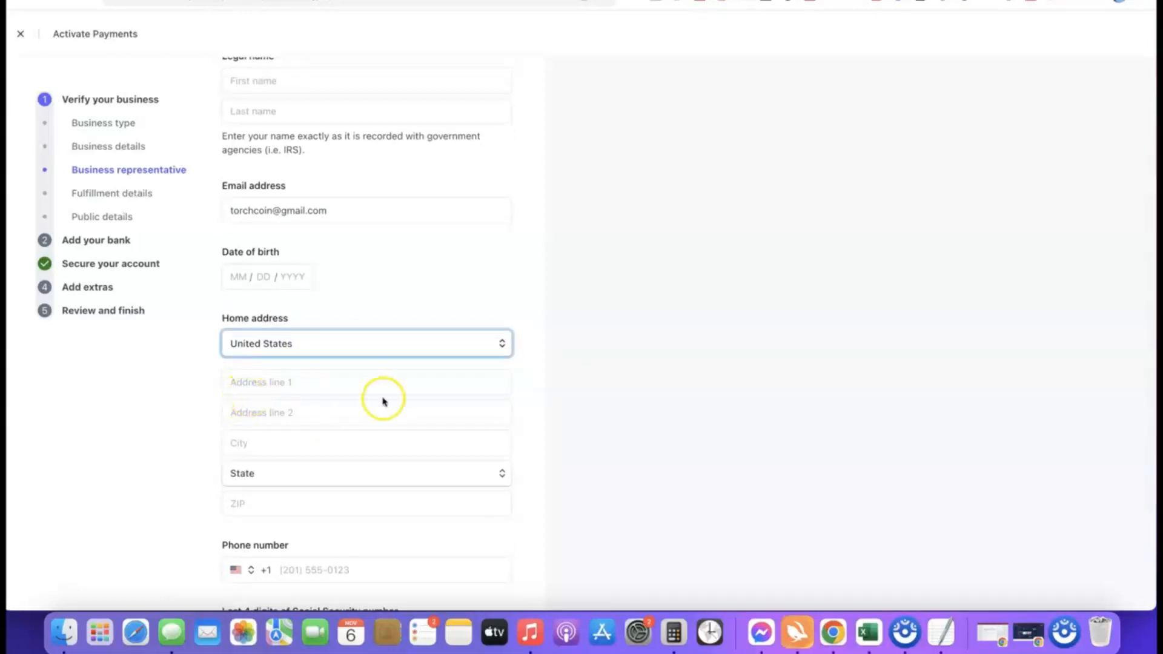
{"action": "scroll", "coordinate": [383, 402], "scroll_direction": "down", "scroll_amount": 2}
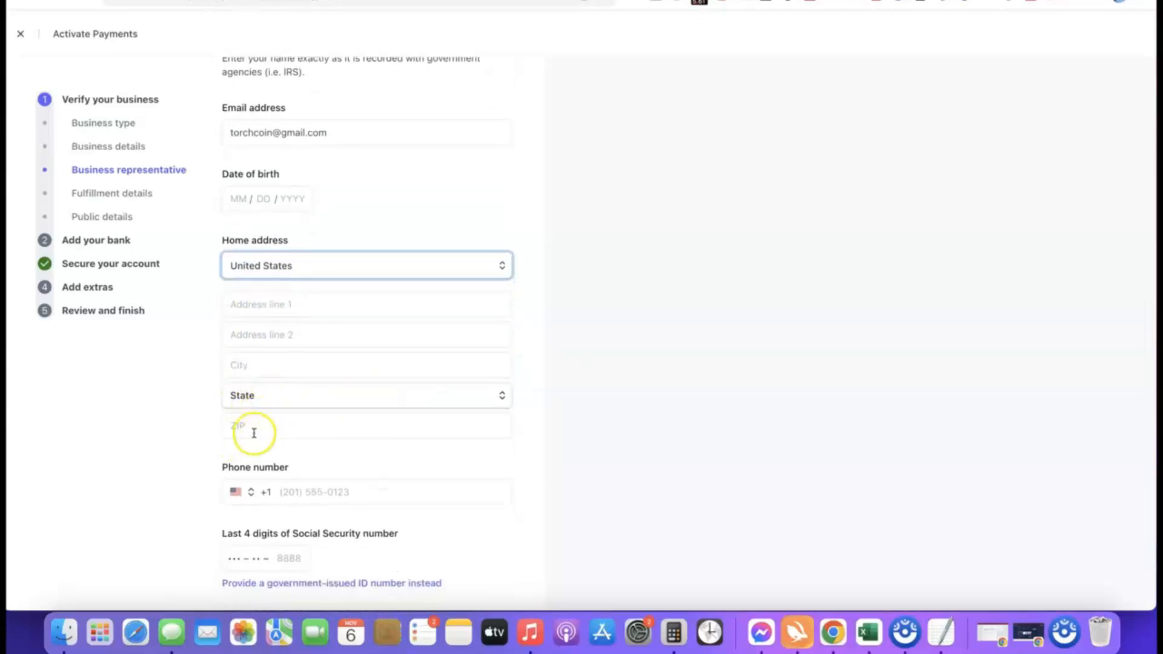
{"action": "scroll", "coordinate": [371, 416], "scroll_direction": "down", "scroll_amount": 1}
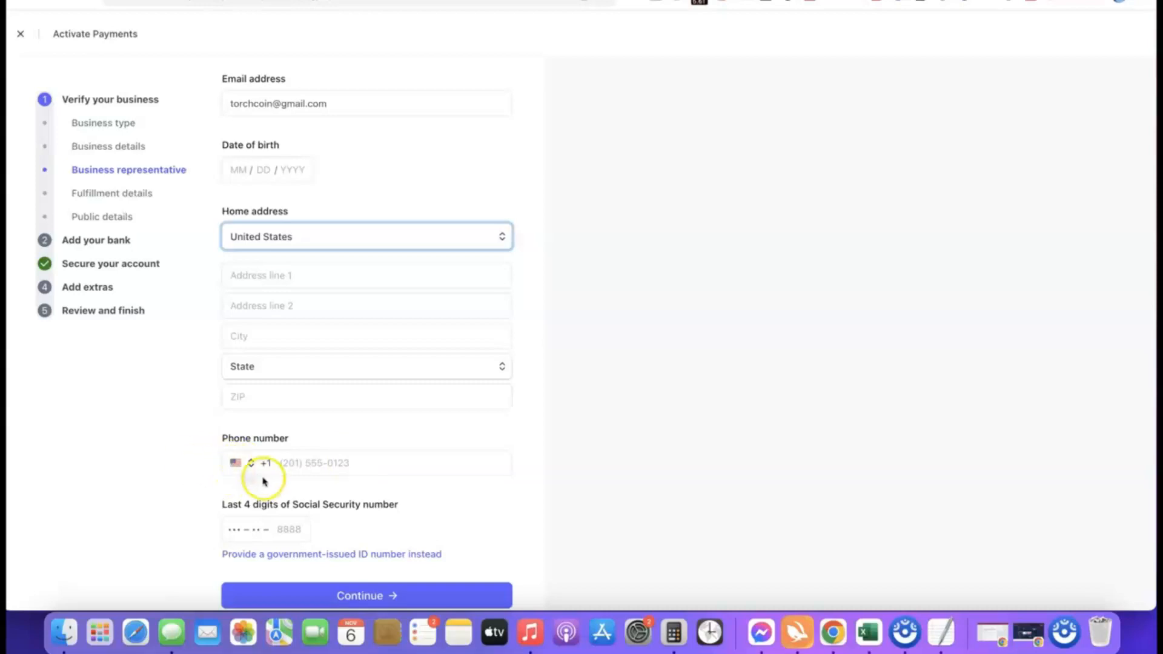
{"action": "left_click", "coordinate": [241, 463]}
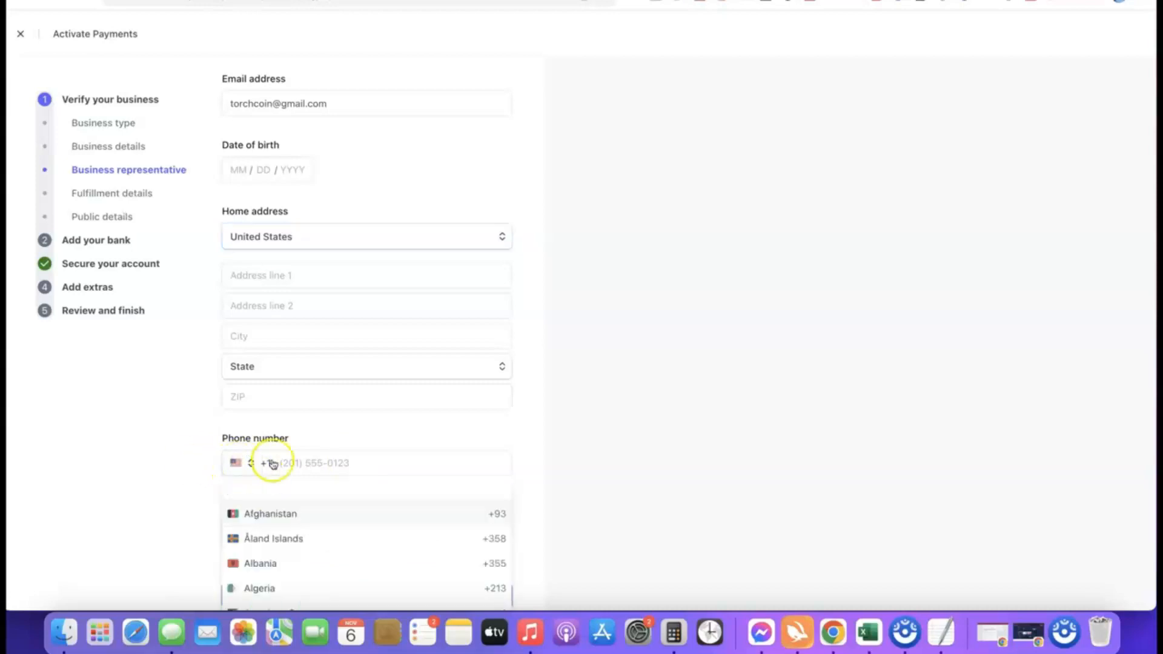
{"action": "left_click", "coordinate": [536, 476]}
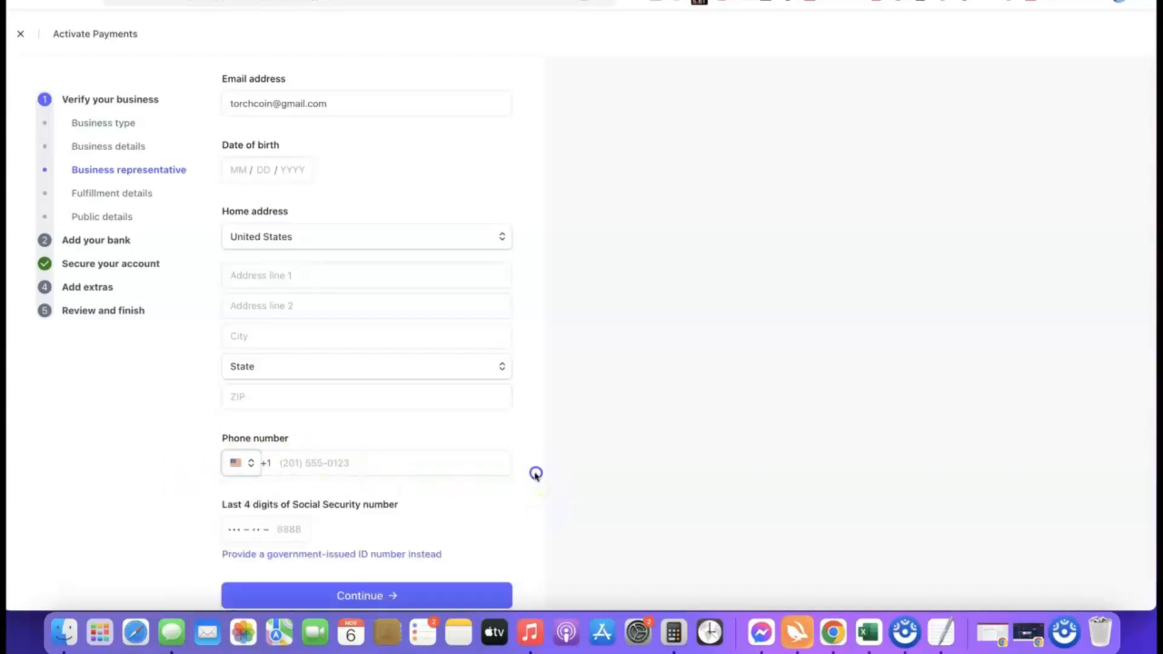
{"action": "scroll", "coordinate": [480, 457], "scroll_direction": "down", "scroll_amount": 2}
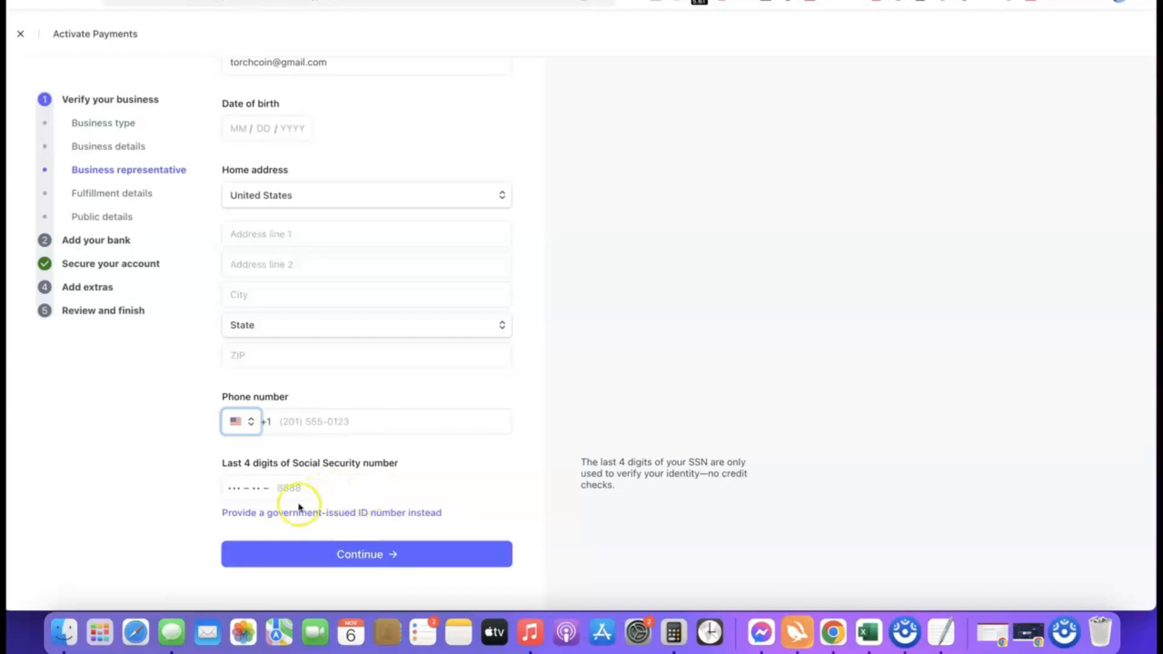
{"action": "scroll", "coordinate": [203, 471], "scroll_direction": "up", "scroll_amount": 5}
{"action": "scroll", "coordinate": [202, 470], "scroll_direction": "down", "scroll_amount": 5}
{"action": "scroll", "coordinate": [206, 470], "scroll_direction": "right", "scroll_amount": 2}
{"action": "scroll", "coordinate": [209, 470], "scroll_direction": "right", "scroll_amount": 4}
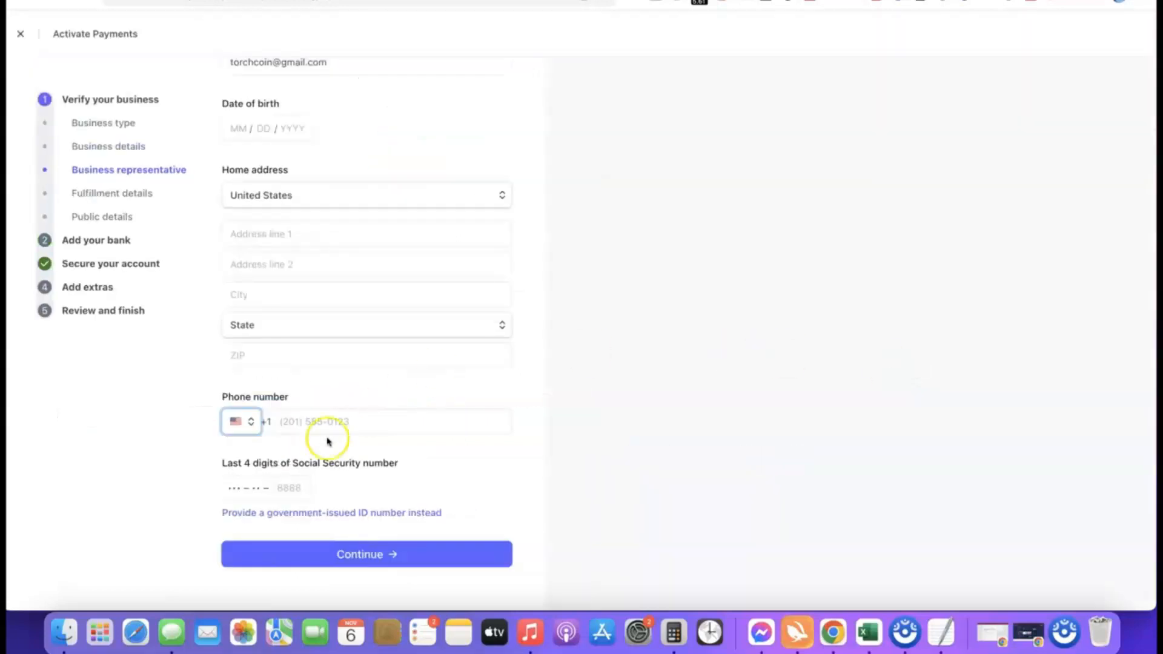
- Switch identity verification from the last 4 SSN digits to a government-issued ID number and set its country to NG
{"action": "left_click", "coordinate": [333, 512]}
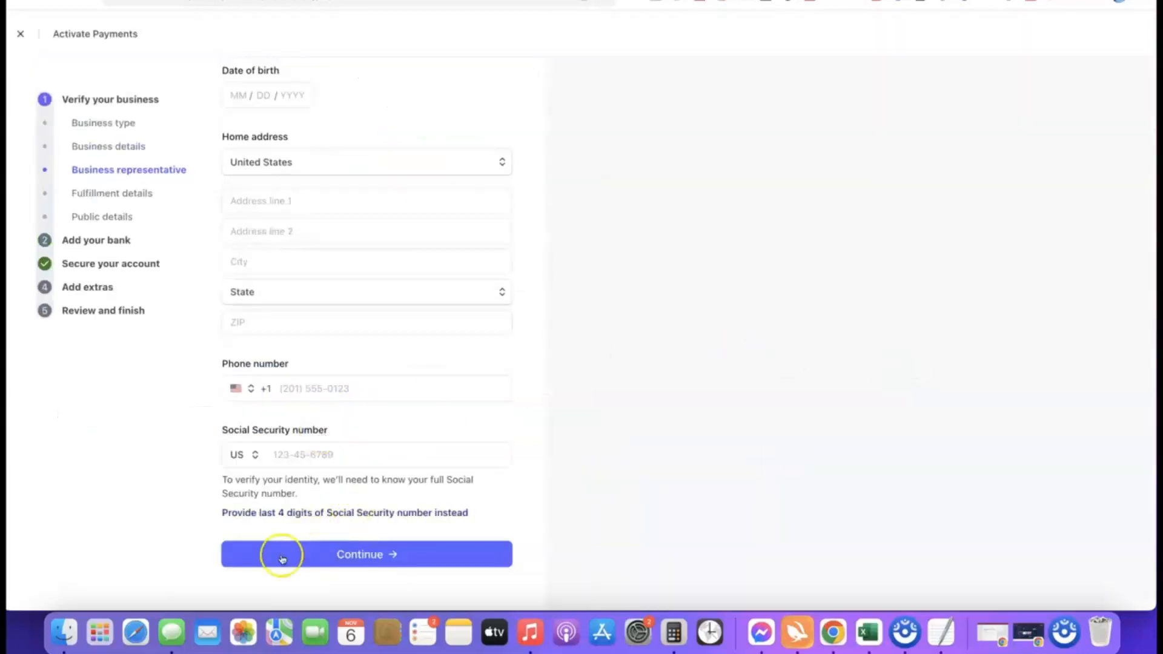
{"action": "left_click", "coordinate": [249, 454]}
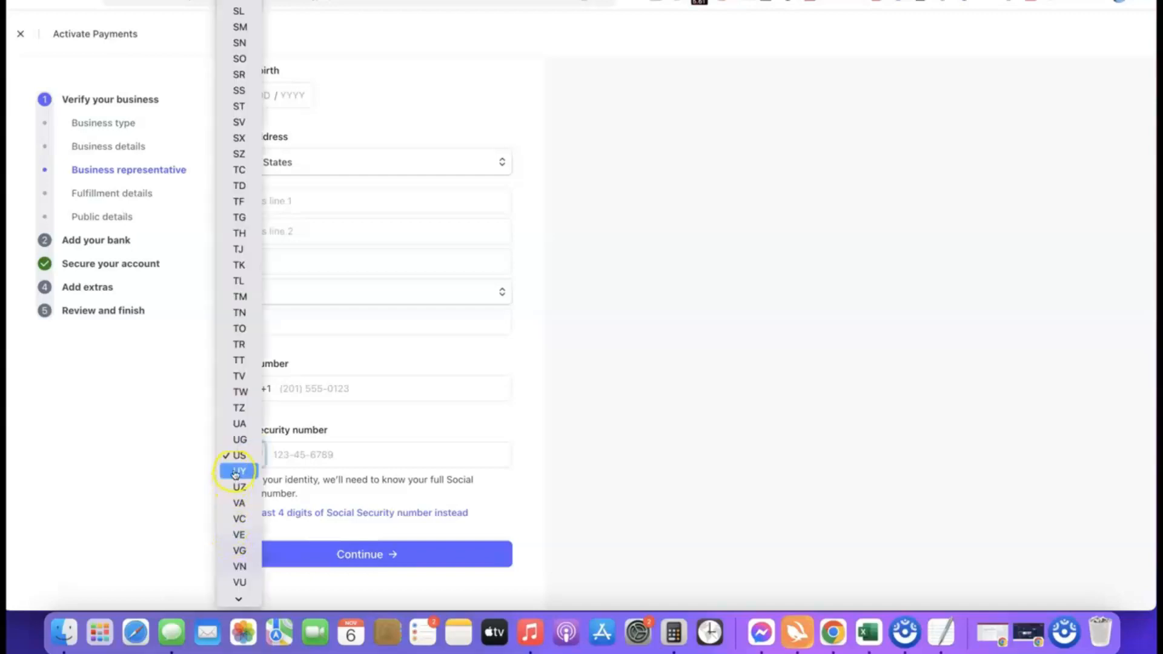
{"action": "scroll", "coordinate": [232, 236], "scroll_direction": "down", "scroll_amount": 1}
{"action": "scroll", "coordinate": [241, 254], "scroll_direction": "down", "scroll_amount": 1}
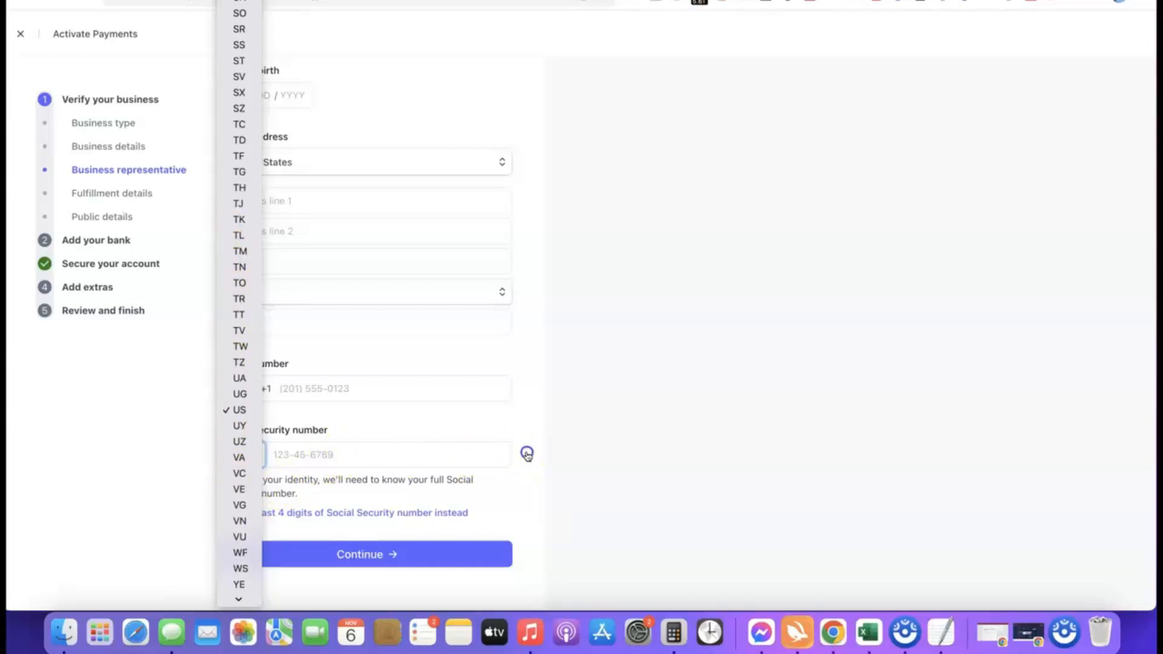
{"action": "left_click", "coordinate": [526, 453]}
{"action": "left_click", "coordinate": [243, 455]}
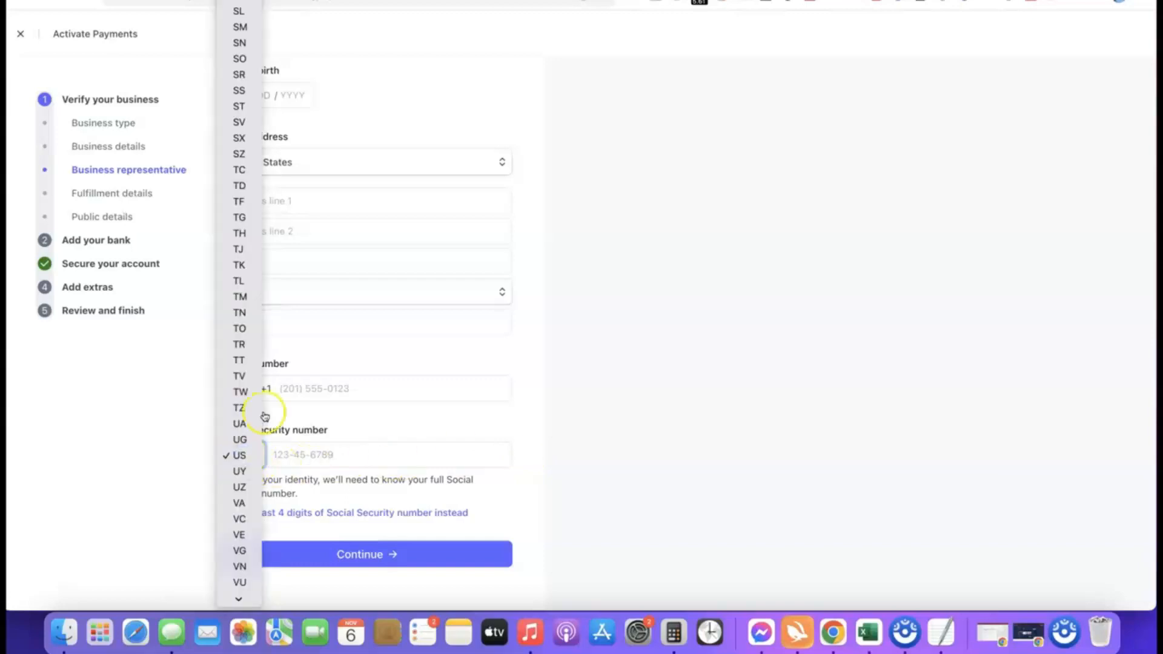
{"action": "scroll", "coordinate": [243, 414], "scroll_direction": "down", "scroll_amount": 6}
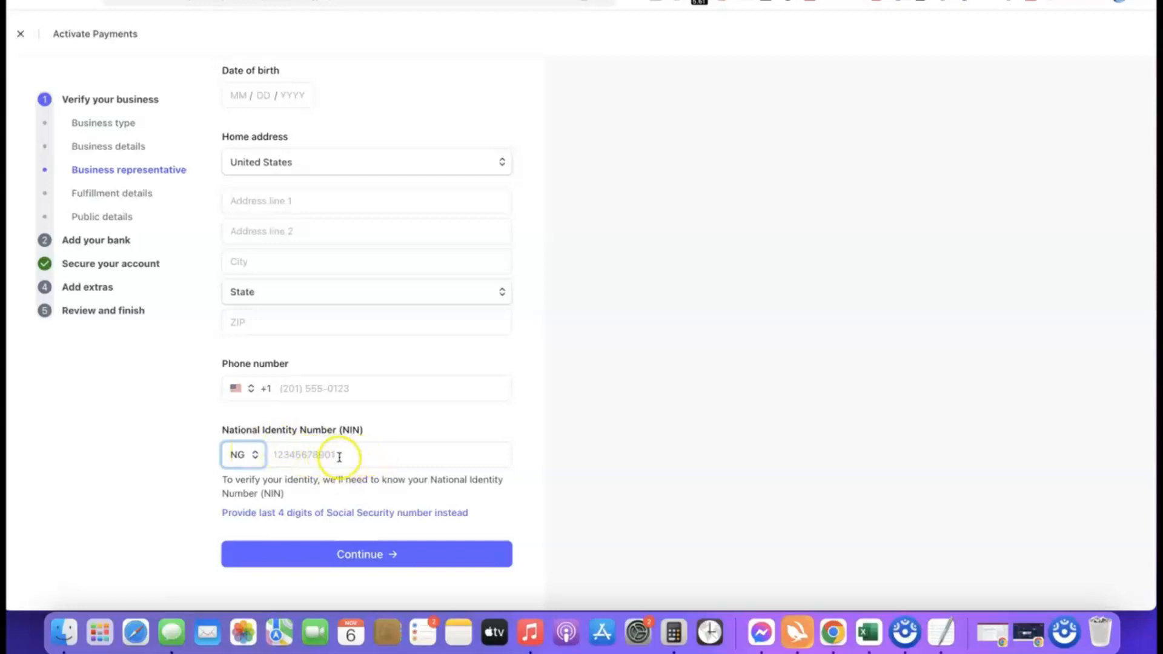
- Set the phone number's country code to Nigeria (+234) and check the rest of the personal details form
{"action": "left_click", "coordinate": [237, 389]}
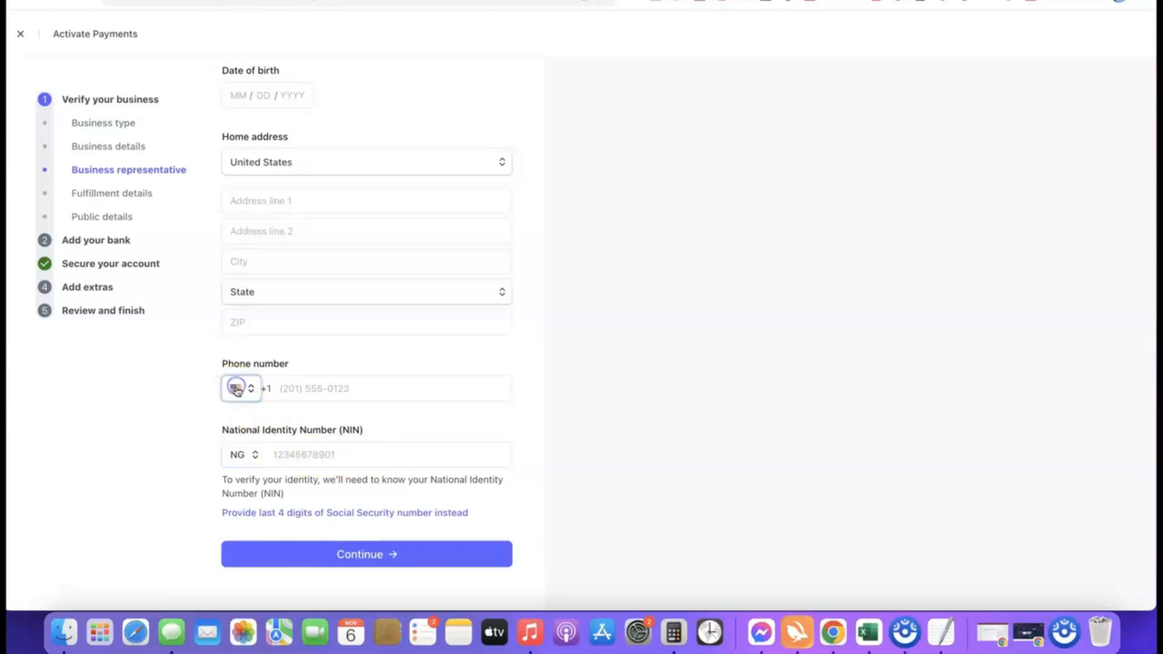
{"action": "left_click", "coordinate": [237, 389]}
{"action": "left_click", "coordinate": [249, 416]}
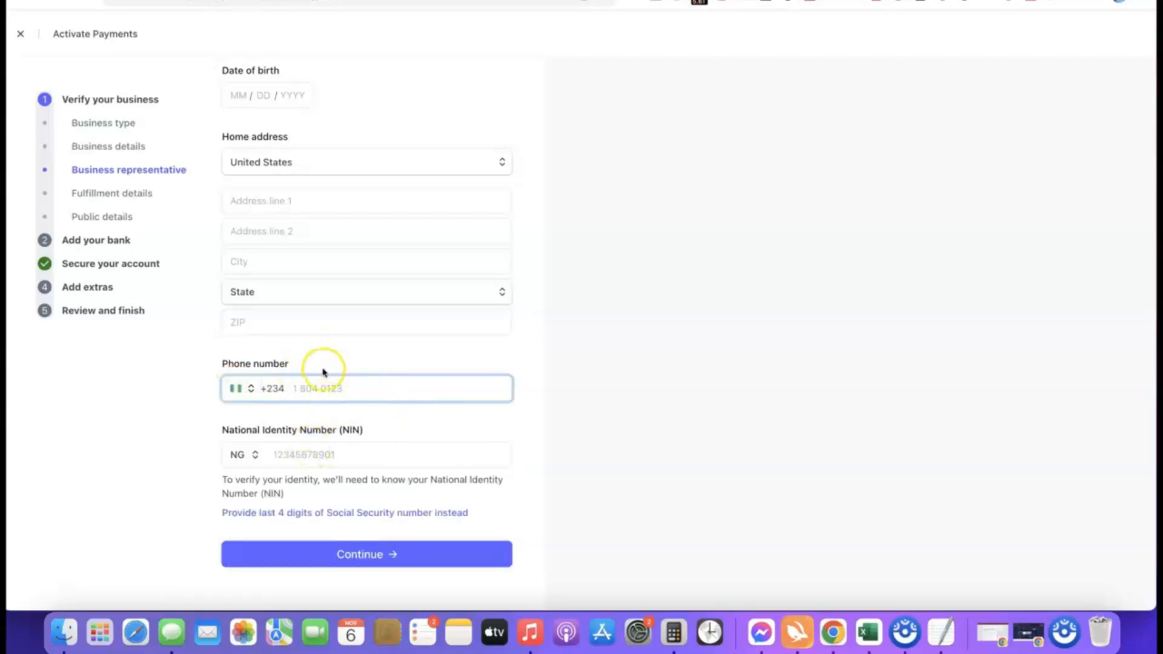
{"action": "scroll", "coordinate": [323, 373], "scroll_direction": "up", "scroll_amount": 3}
{"action": "scroll", "coordinate": [413, 270], "scroll_direction": "down", "scroll_amount": 3}
{"action": "scroll", "coordinate": [382, 431], "scroll_direction": "up", "scroll_amount": 4}
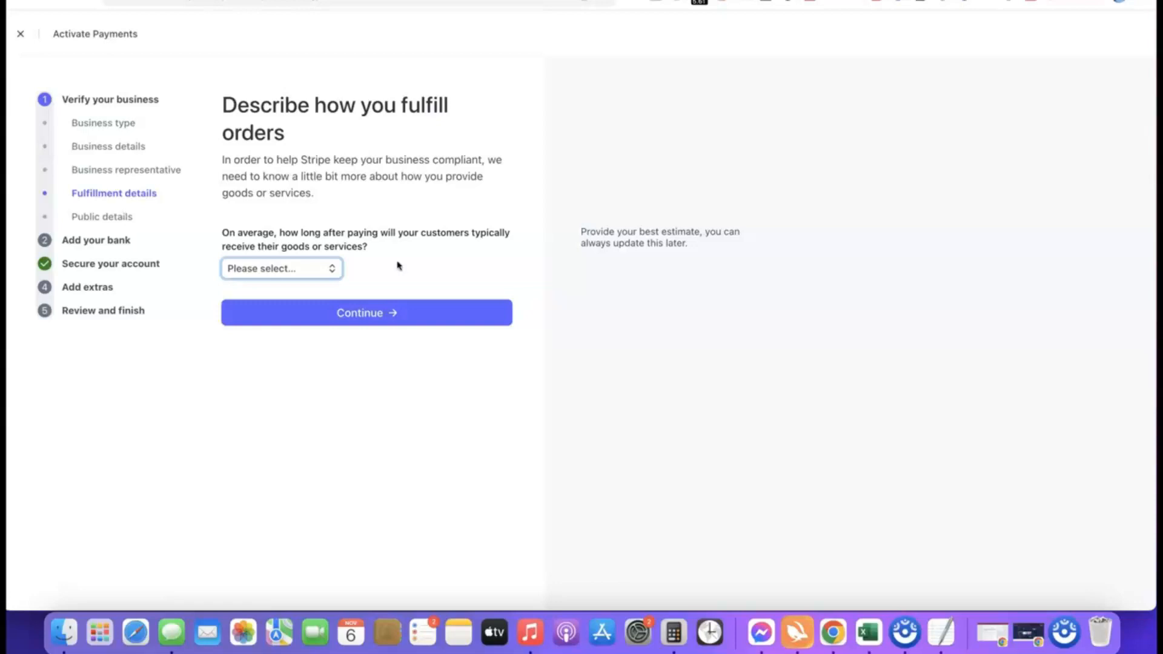
- Set the time for customers to receive their goods to Within one day and submit the fulfillment details
{"action": "left_click", "coordinate": [305, 274]}
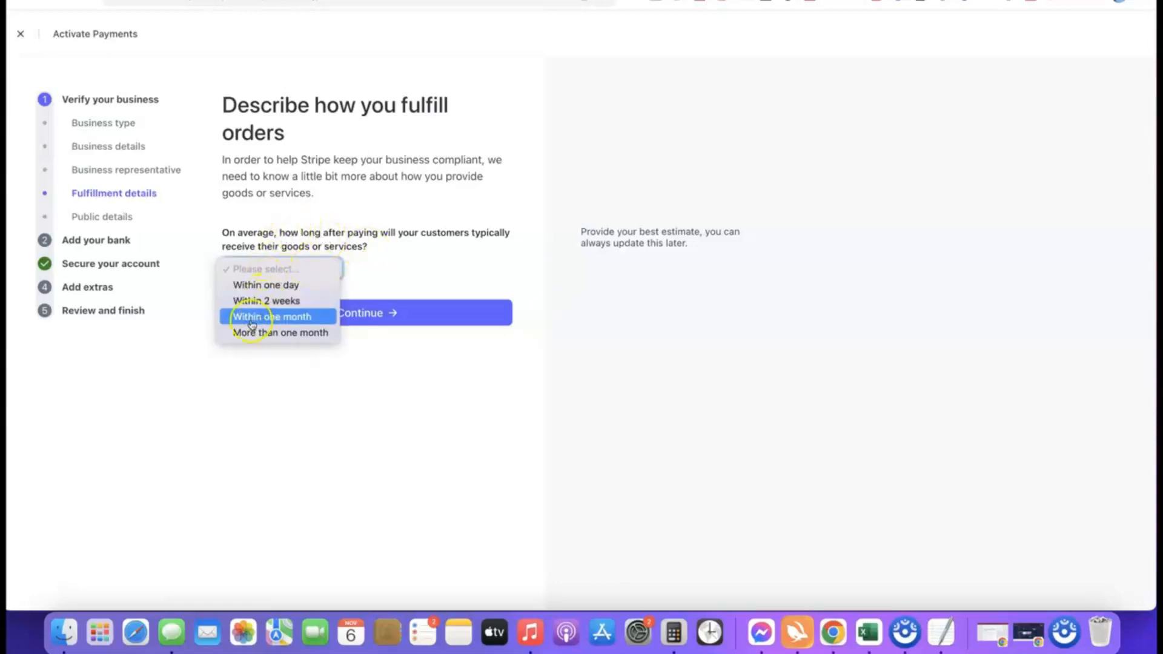
{"action": "left_click", "coordinate": [283, 302]}
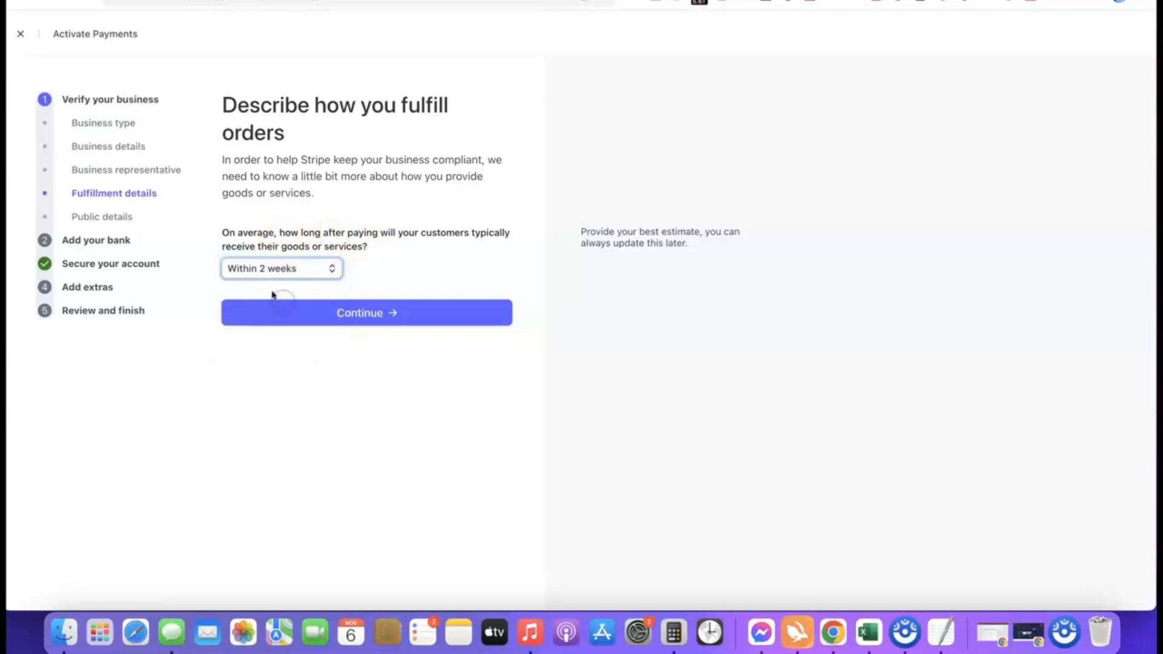
{"action": "left_click", "coordinate": [305, 269]}
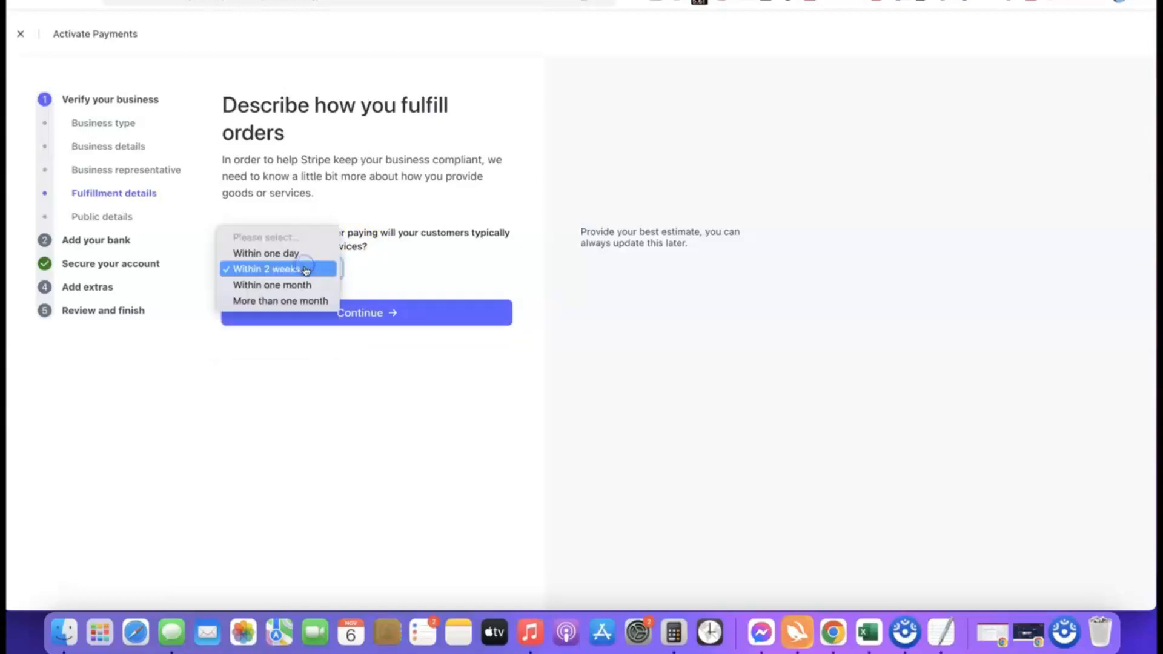
{"action": "left_click", "coordinate": [260, 254]}
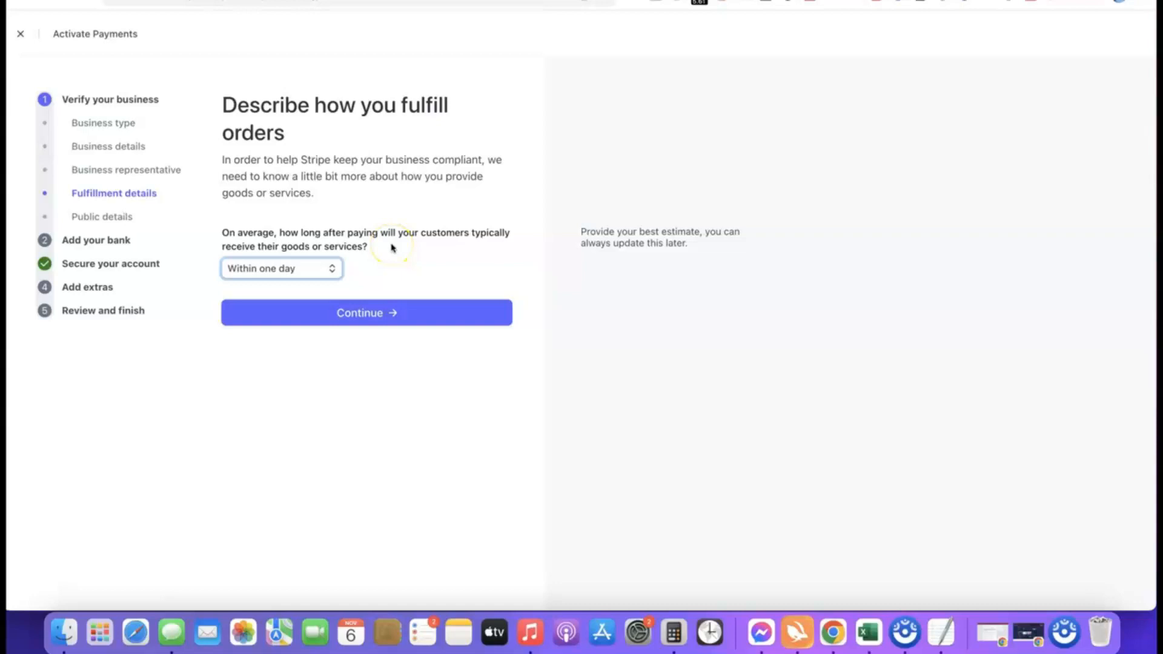
{"action": "left_click", "coordinate": [363, 314]}
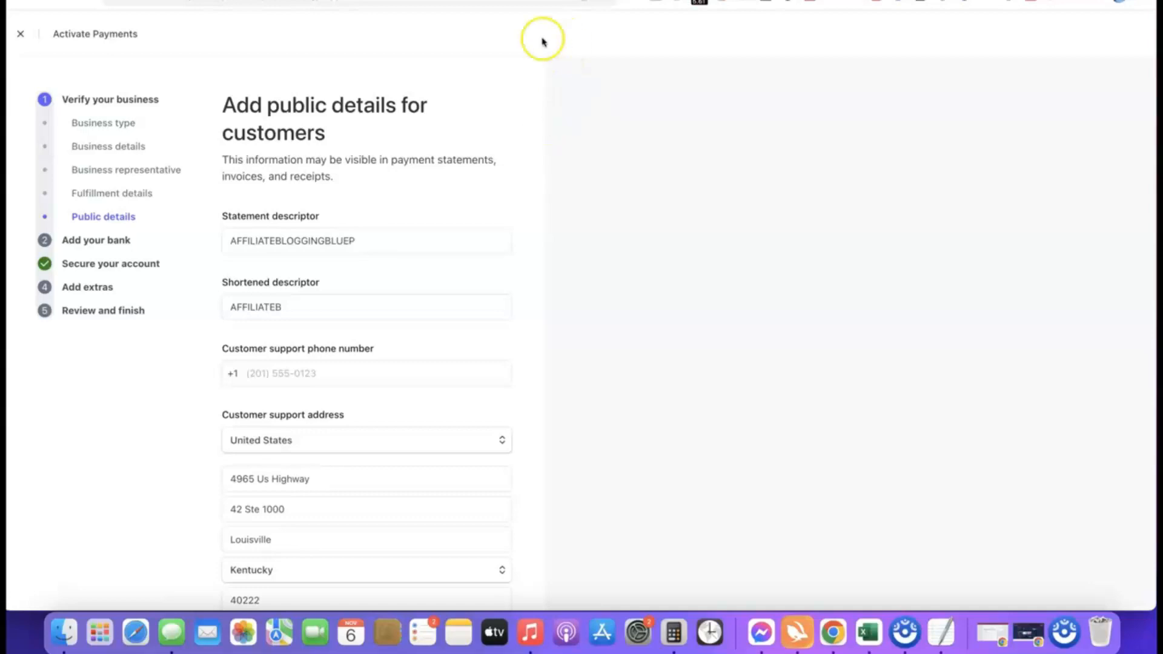
- Review the statement descriptor, shortened descriptor and customer support details, and submit the public details
{"action": "mouse_move", "coordinate": [442, 215]}
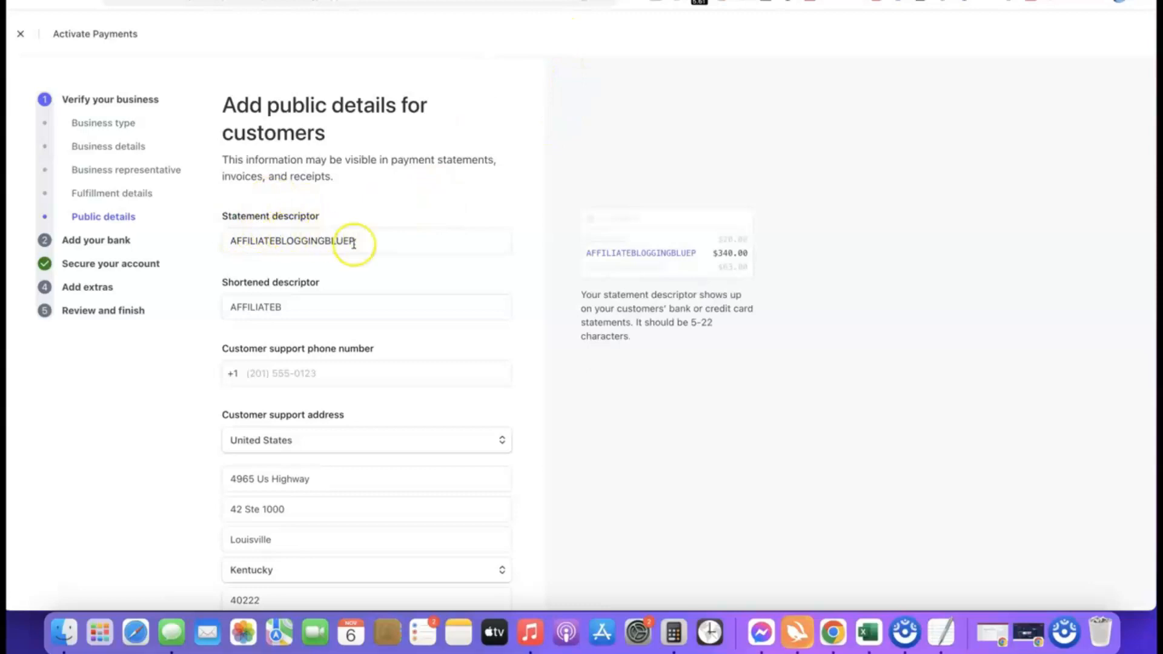
{"action": "left_click", "coordinate": [611, 255]}
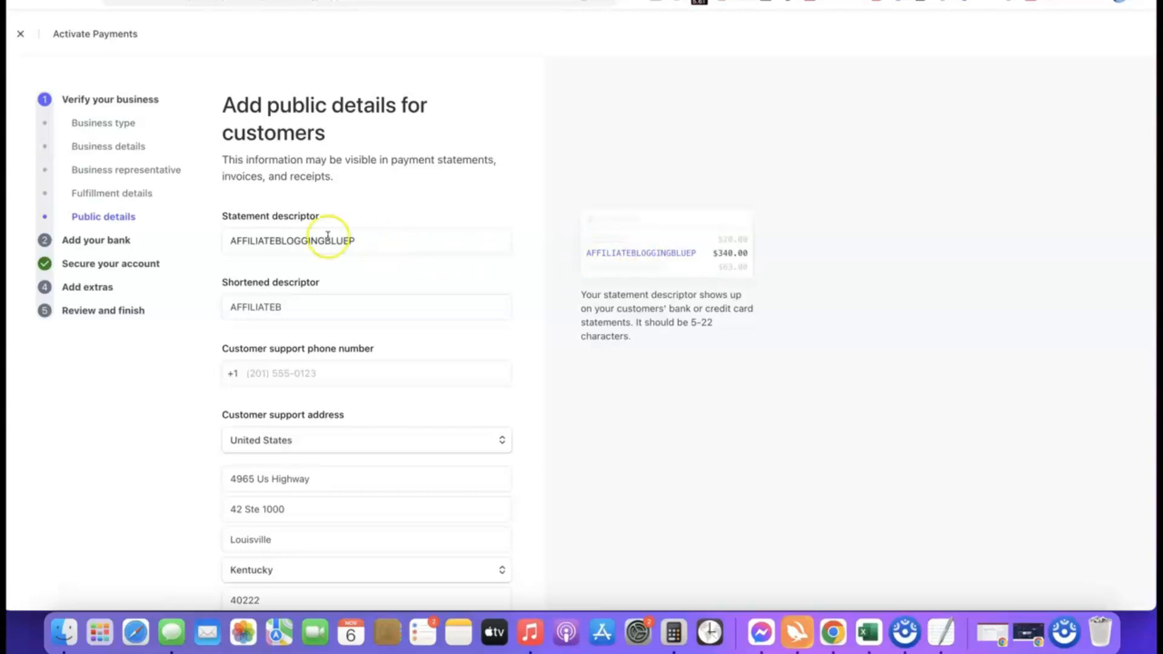
{"action": "left_click", "coordinate": [297, 307]}
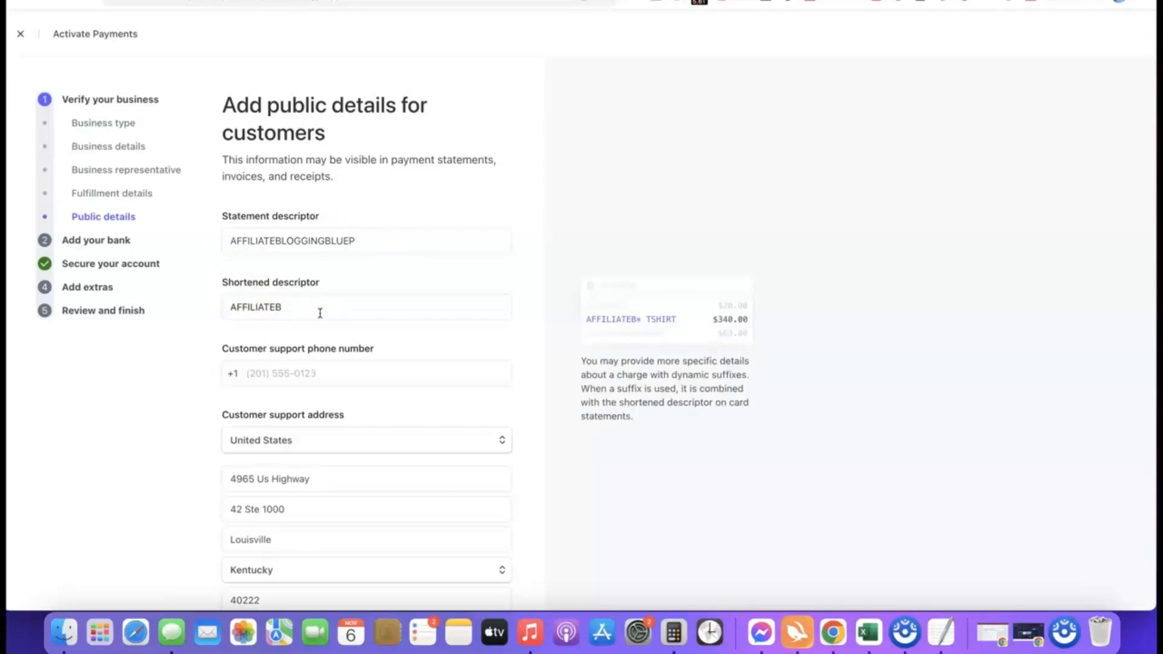
{"action": "left_click", "coordinate": [252, 324]}
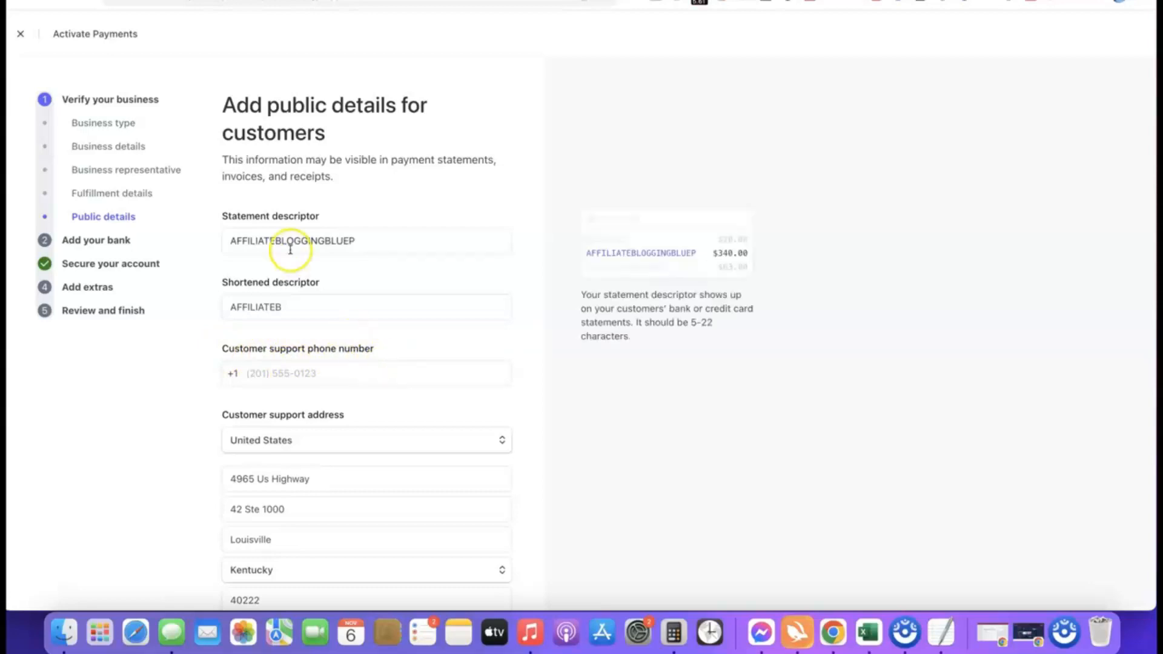
{"action": "scroll", "coordinate": [293, 246], "scroll_direction": "down", "scroll_amount": 3}
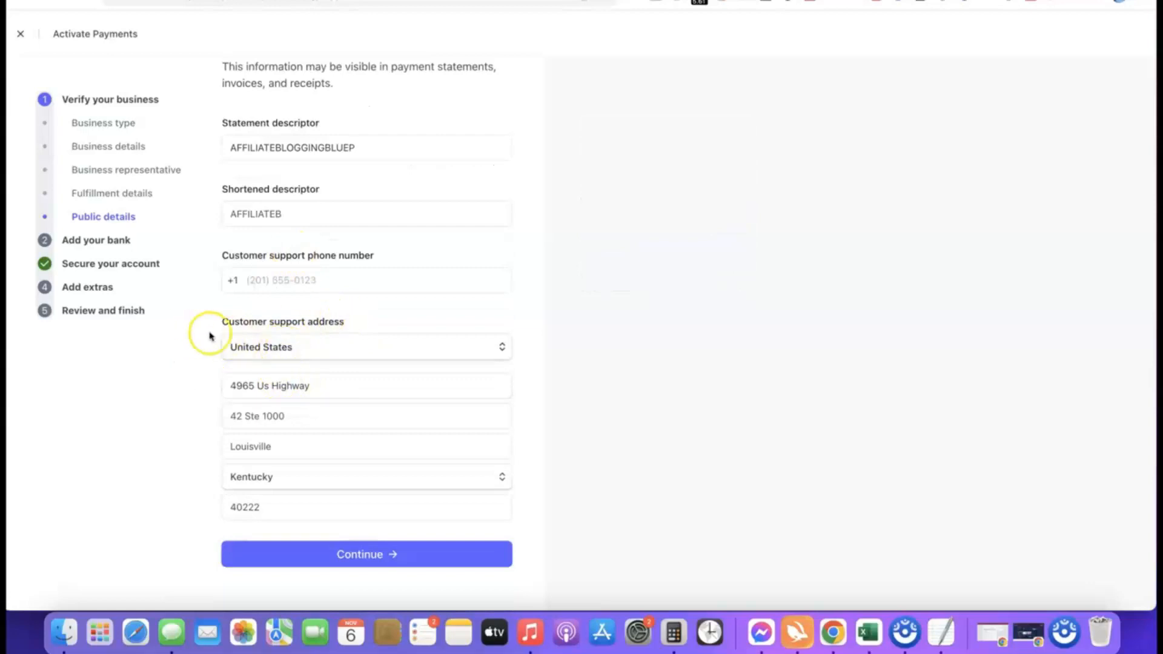
{"action": "scroll", "coordinate": [311, 358], "scroll_direction": "up", "scroll_amount": 2}
{"action": "scroll", "coordinate": [312, 361], "scroll_direction": "up", "scroll_amount": 1}
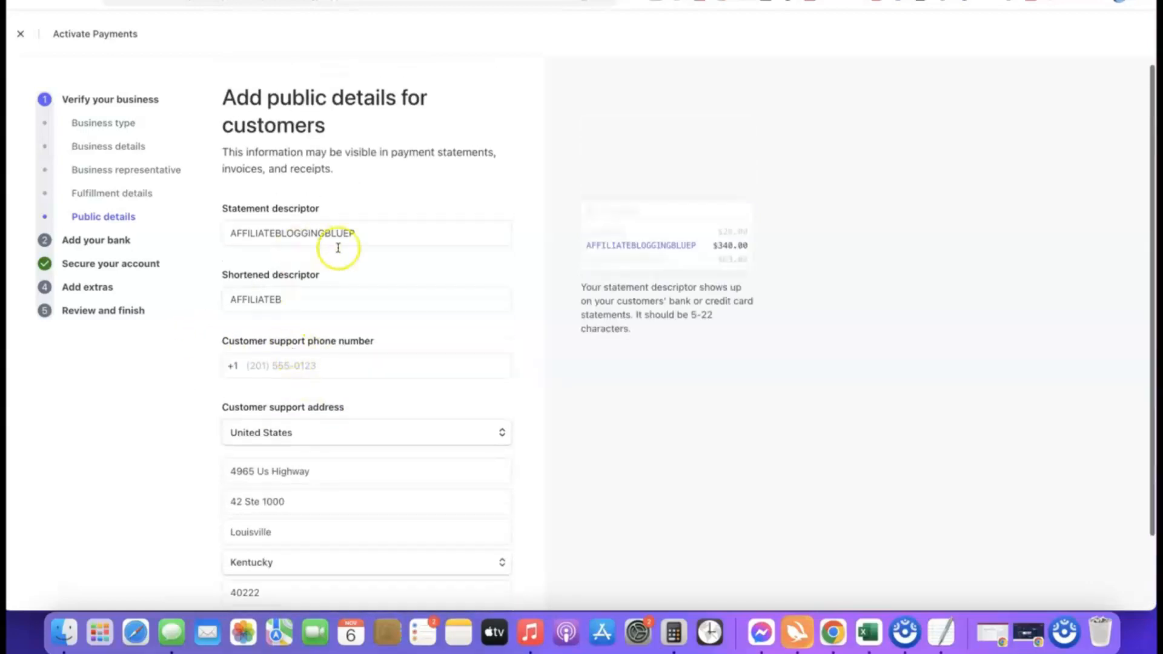
{"action": "scroll", "coordinate": [339, 203], "scroll_direction": "down", "scroll_amount": 3}
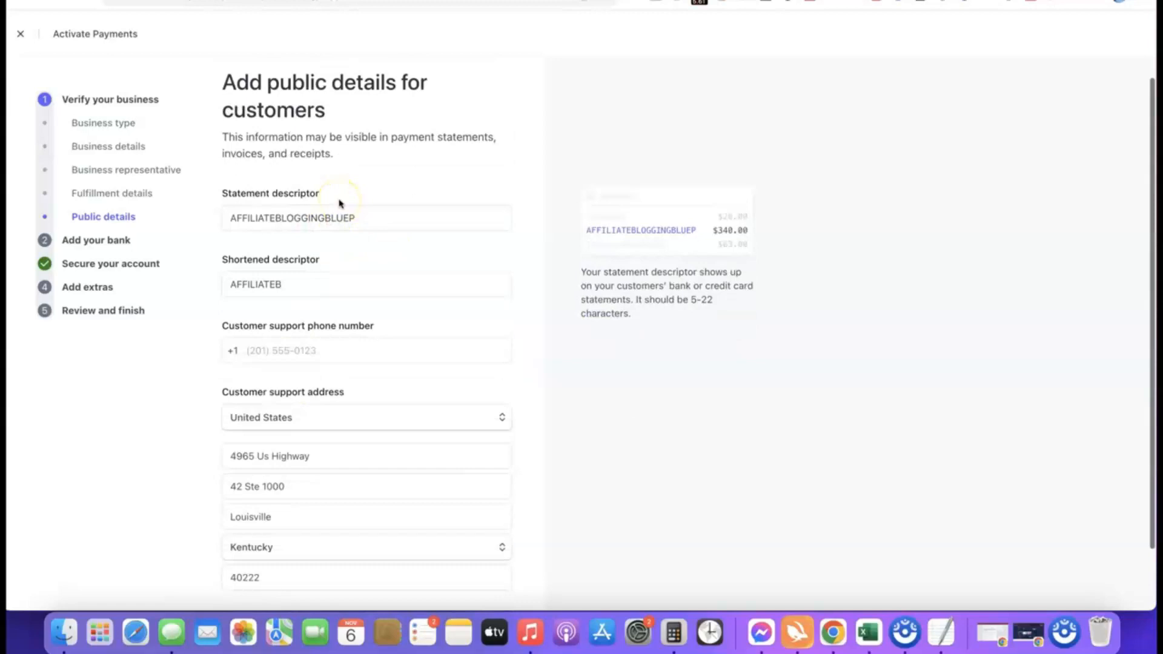
{"action": "left_click", "coordinate": [321, 555]}
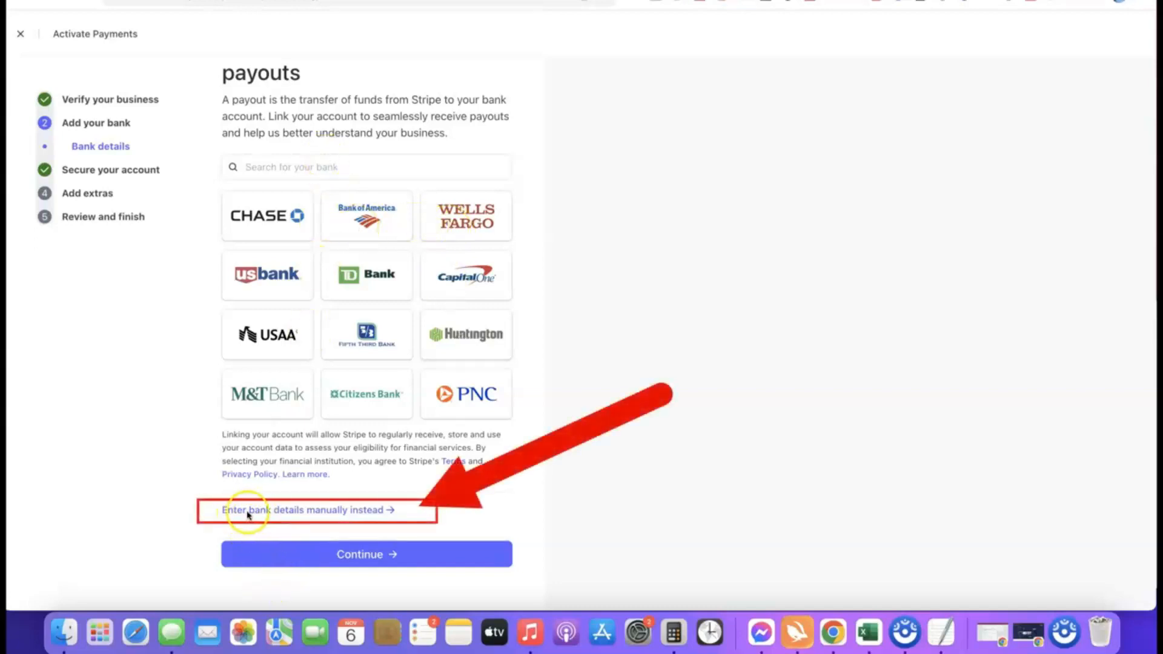
- Add the payout bank account manually with its routing and account numbers, and continue with the existing two-step authentication methods
{"action": "left_click", "coordinate": [340, 513]}
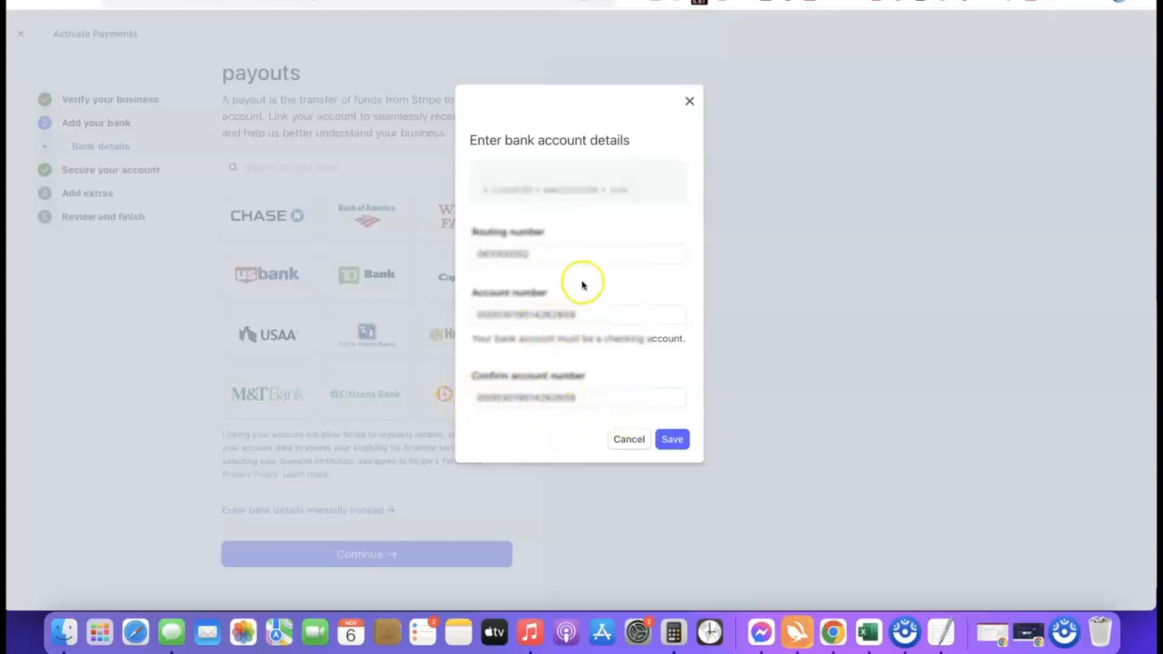
{"action": "left_click", "coordinate": [677, 441]}
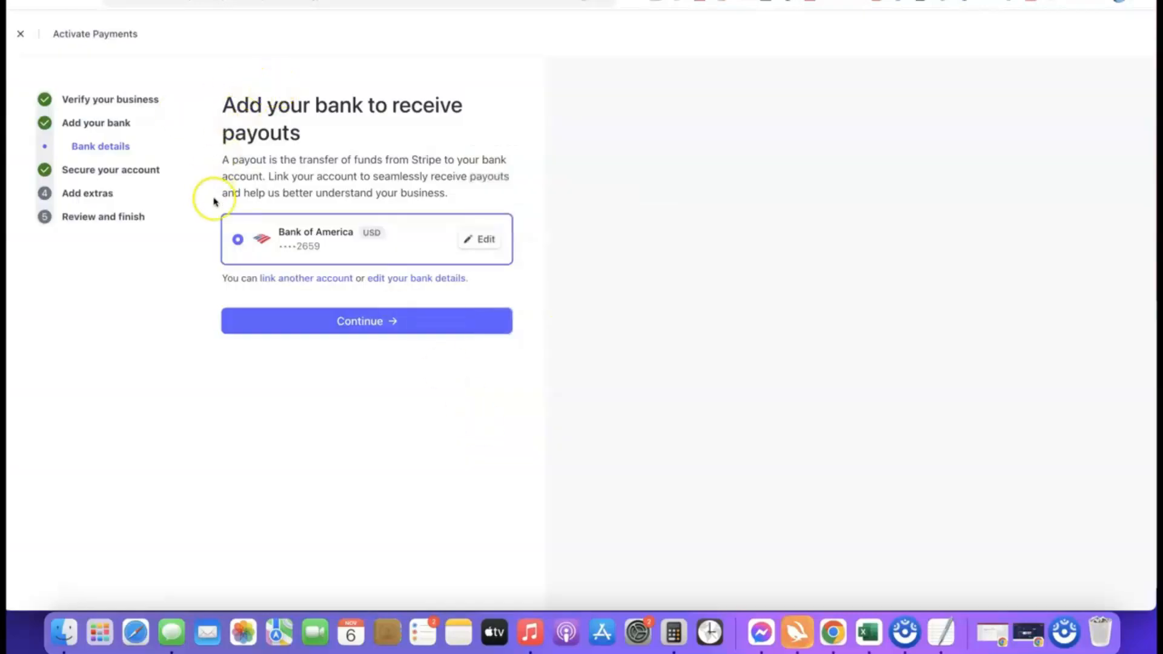
{"action": "left_click", "coordinate": [360, 323]}
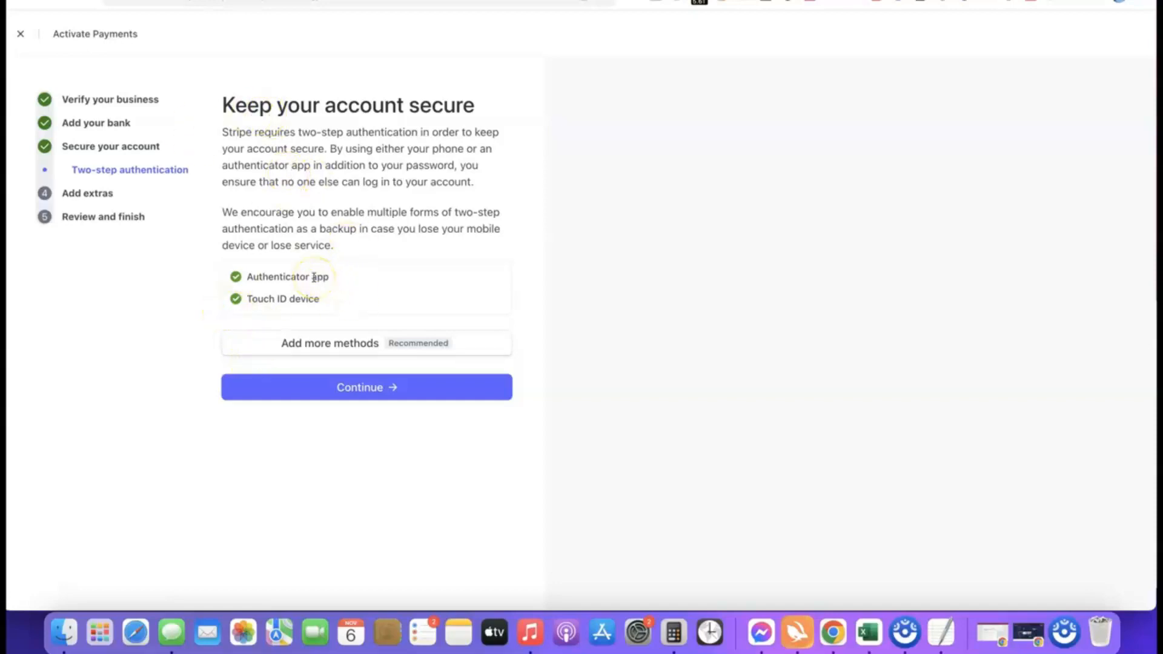
{"action": "left_click", "coordinate": [370, 392]}
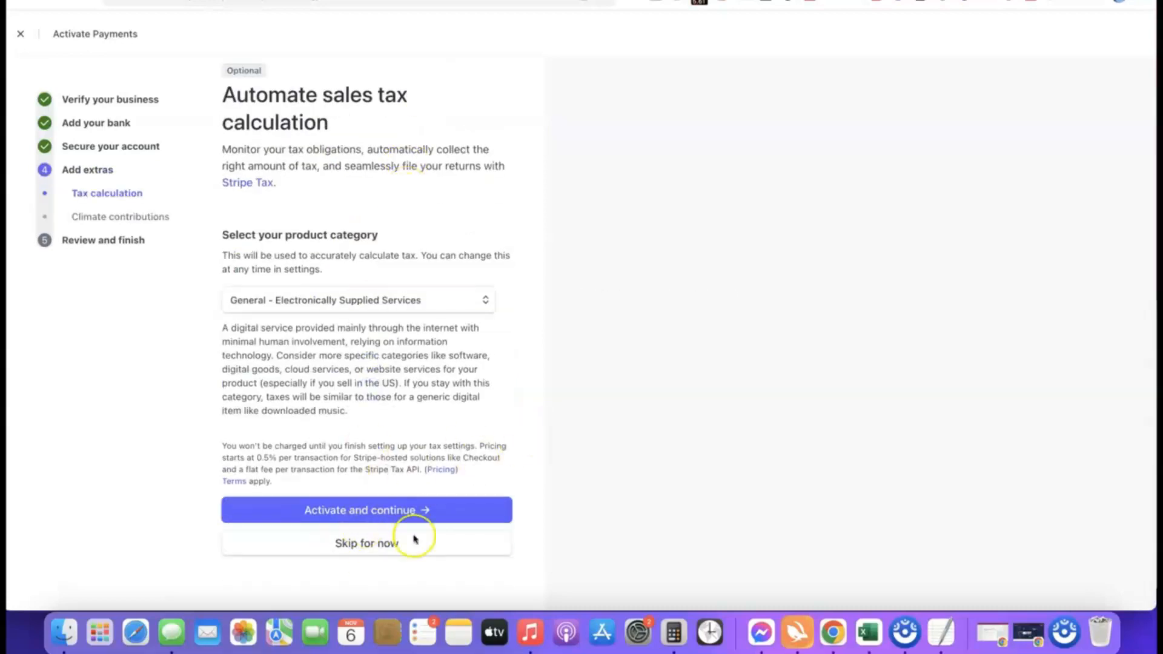
- Skip the automatic sales tax calculation and climate contributions, then review the activation summary and submit it
{"action": "left_click", "coordinate": [367, 544]}
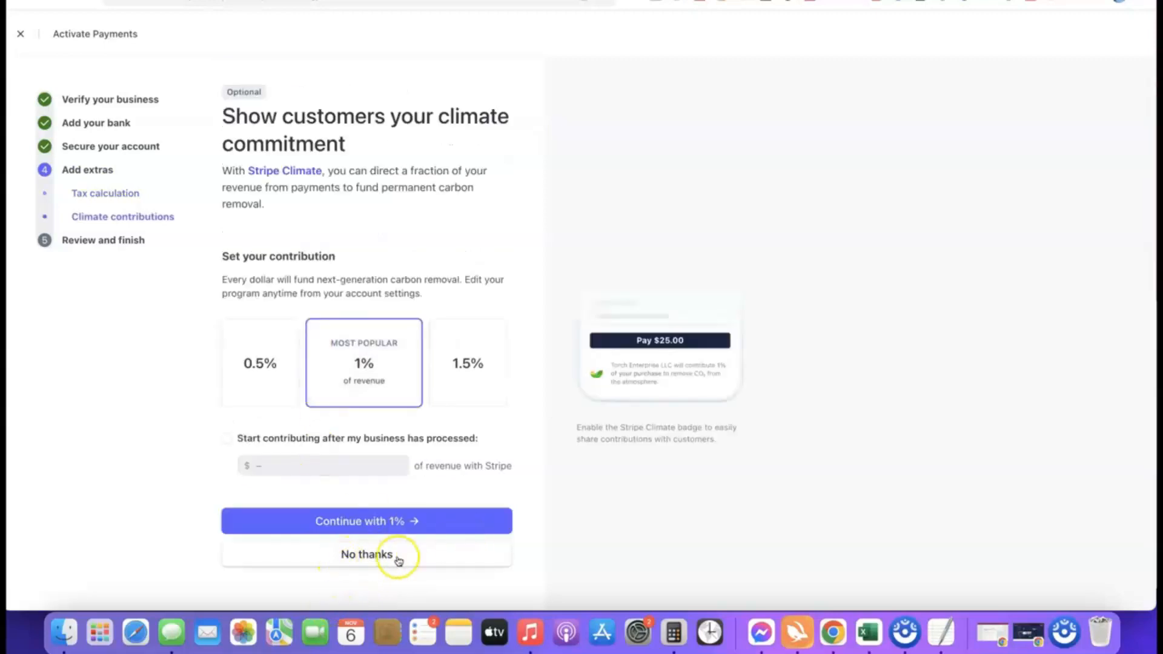
{"action": "left_click", "coordinate": [384, 553]}
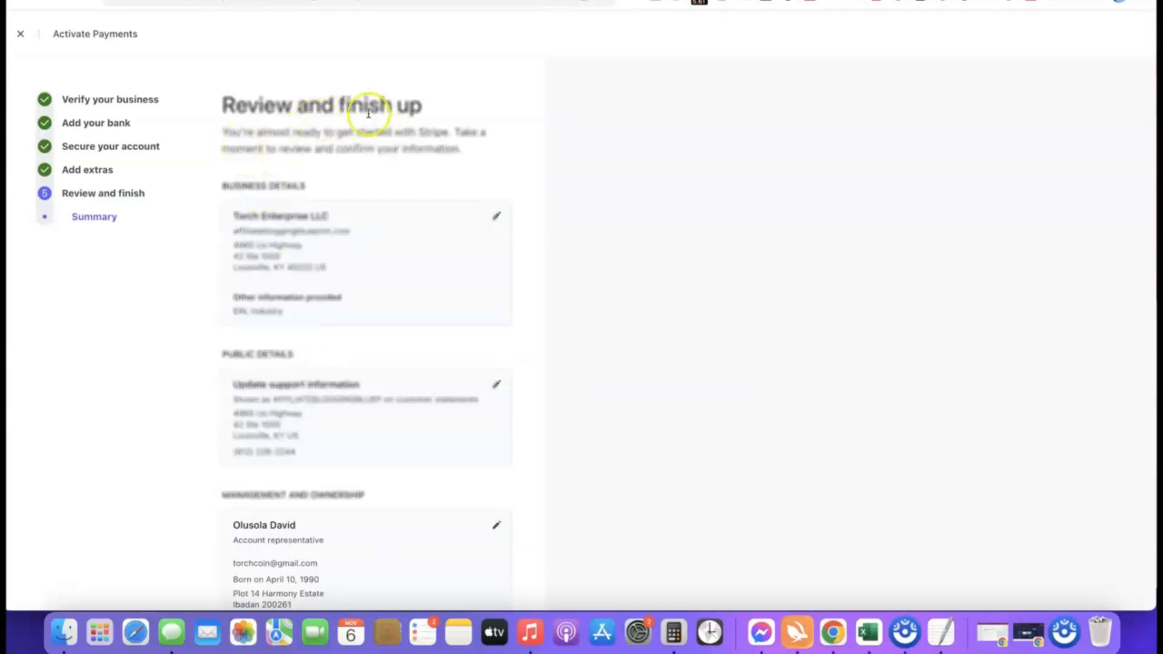
{"action": "scroll", "coordinate": [330, 84], "scroll_direction": "down", "scroll_amount": 5}
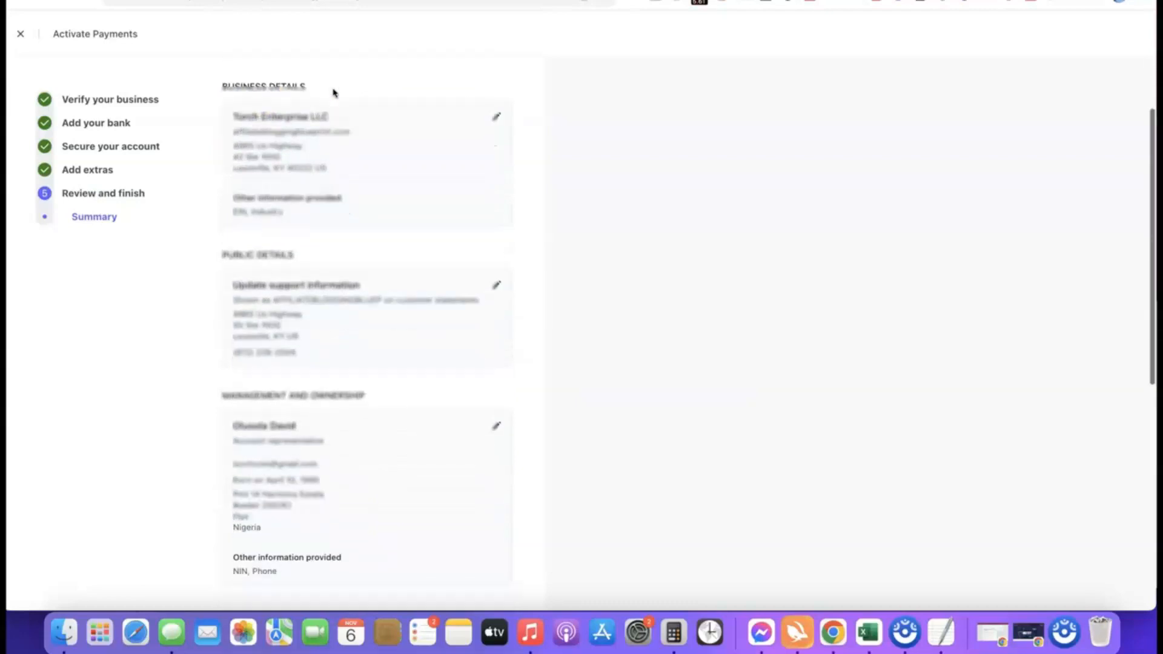
{"action": "scroll", "coordinate": [318, 95], "scroll_direction": "up", "scroll_amount": 3}
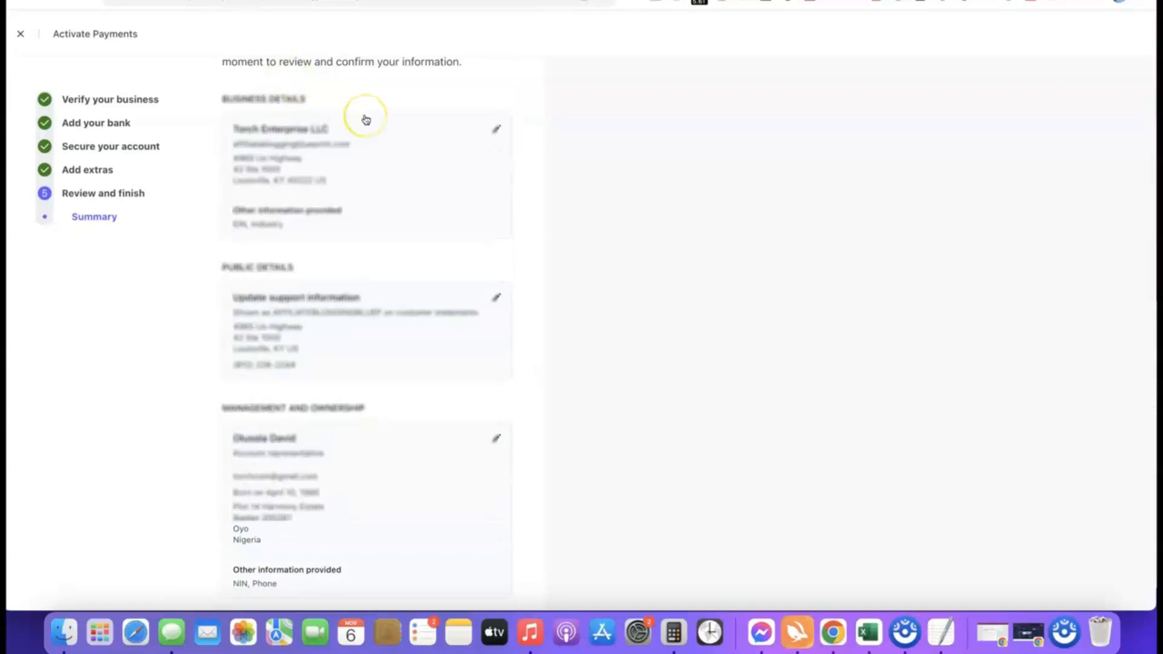
{"action": "scroll", "coordinate": [364, 118], "scroll_direction": "down", "scroll_amount": 7}
{"action": "scroll", "coordinate": [365, 119], "scroll_direction": "down", "scroll_amount": 1}
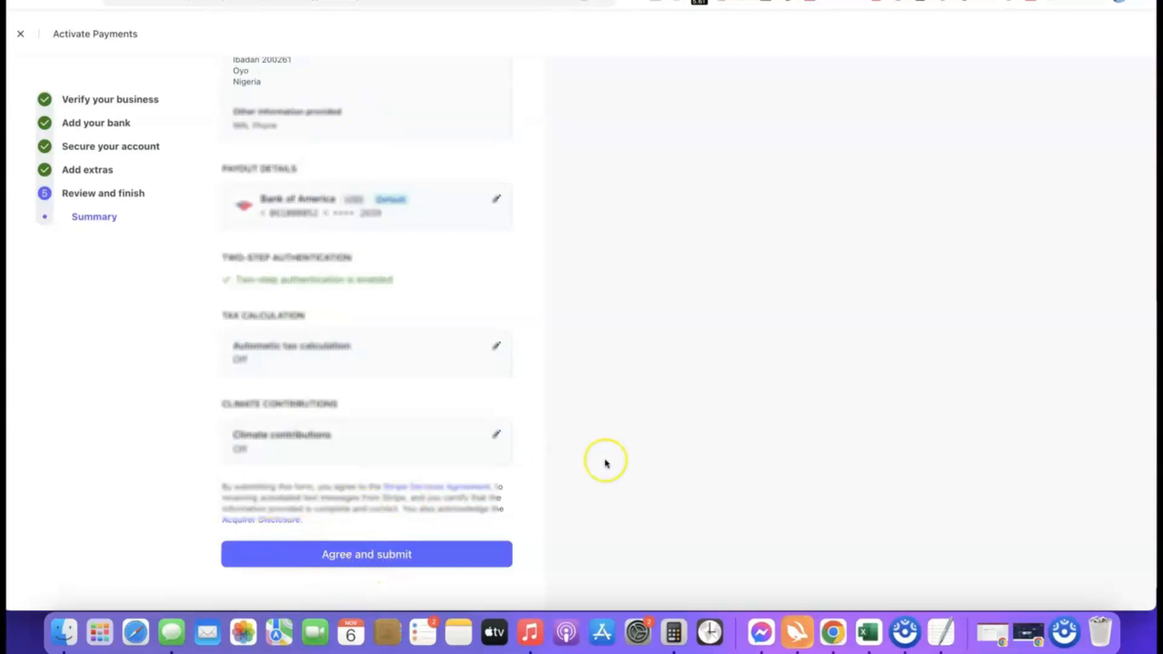
{"action": "left_click", "coordinate": [395, 557]}
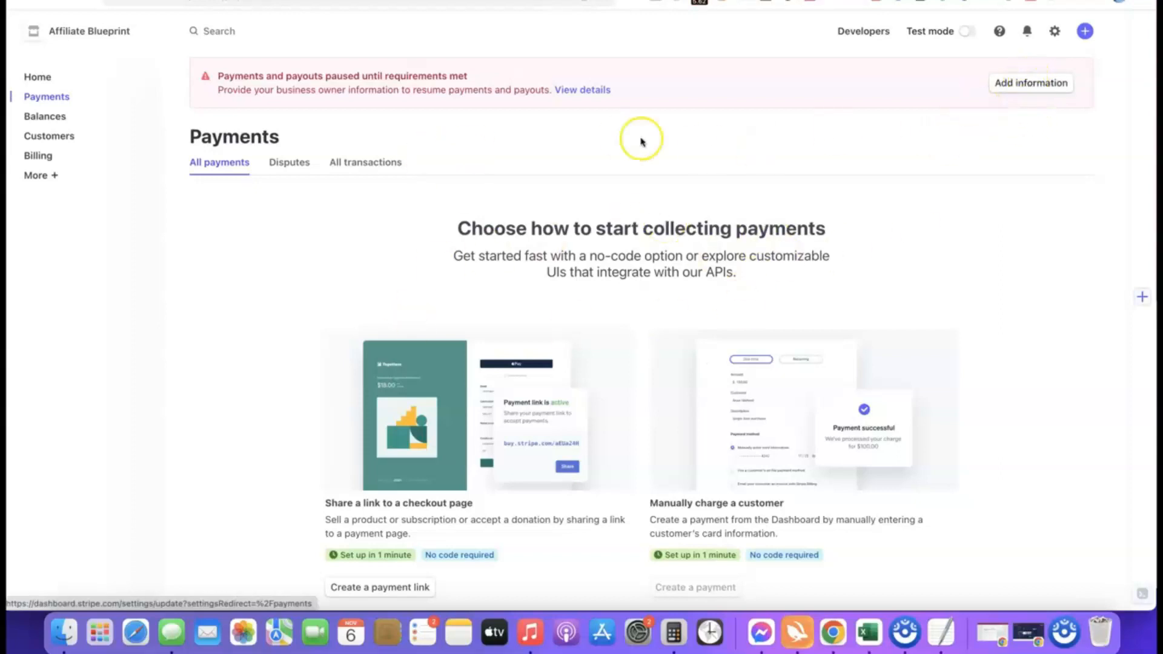
- Open the account representative's missing required information for updating and choose to verify the ID by uploading a file
{"action": "left_click", "coordinate": [1008, 84]}
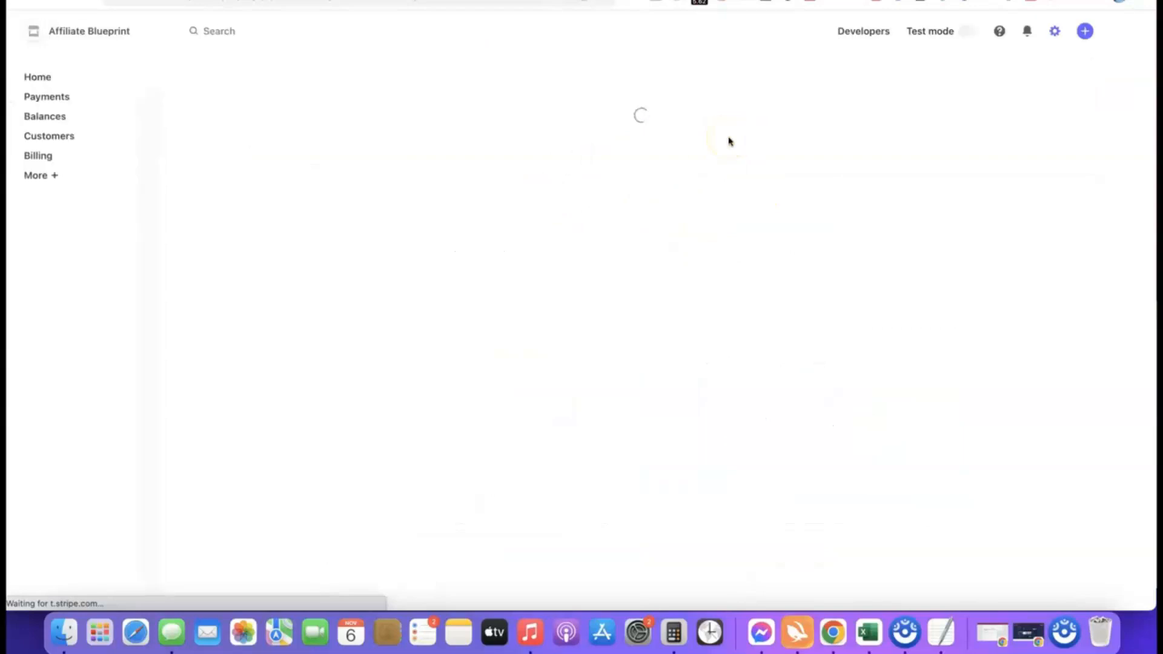
{"action": "scroll", "coordinate": [593, 168], "scroll_direction": "down", "scroll_amount": 2}
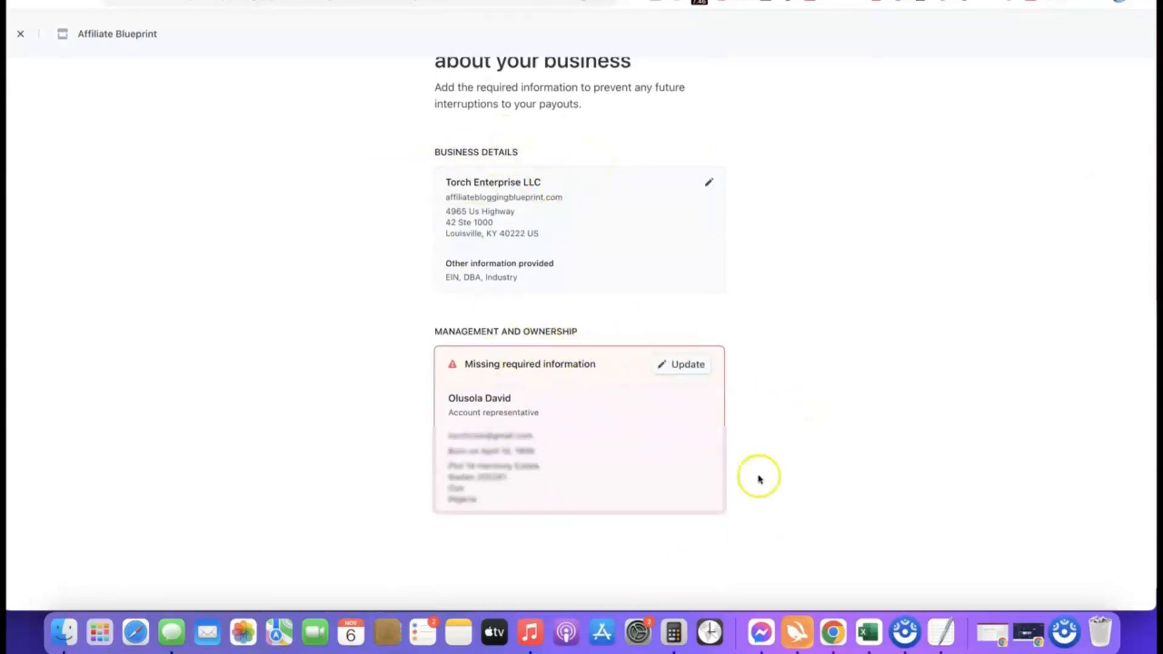
{"action": "scroll", "coordinate": [818, 334], "scroll_direction": "down", "scroll_amount": 1}
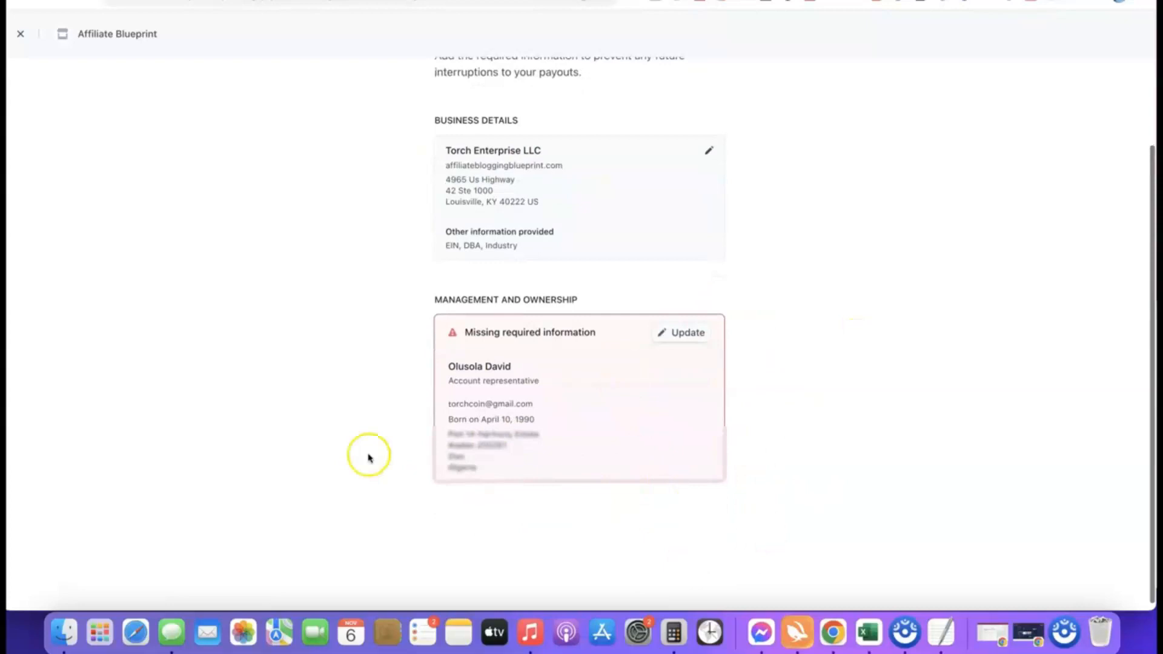
{"action": "left_click", "coordinate": [684, 333]}
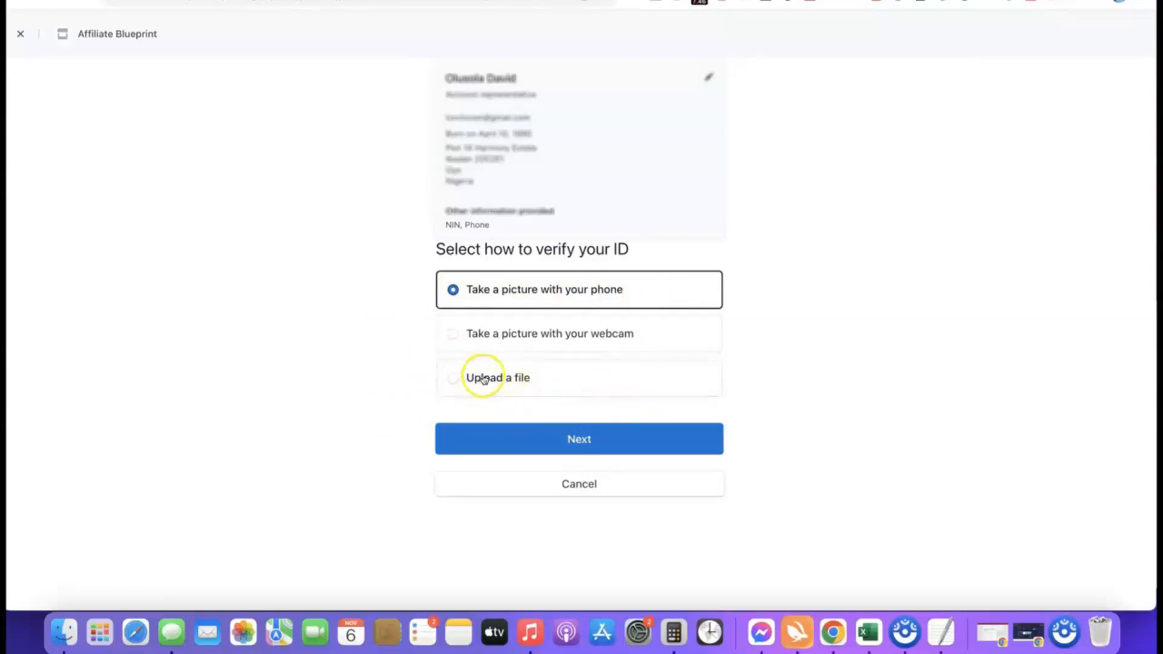
{"action": "left_click", "coordinate": [463, 379]}
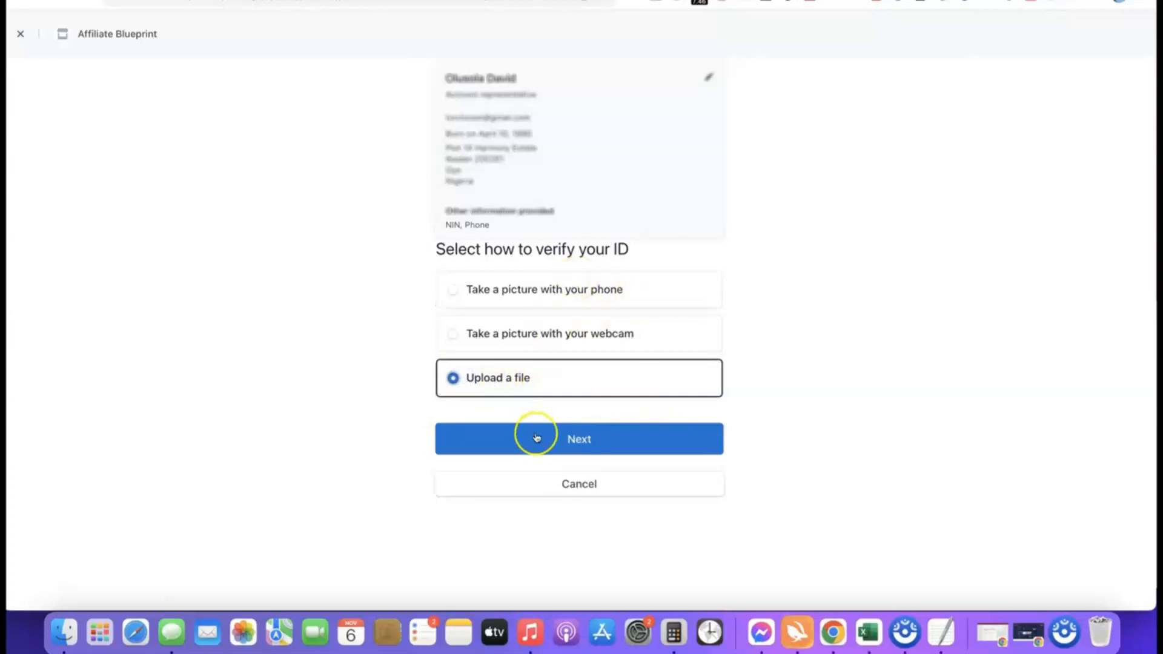
{"action": "left_click", "coordinate": [577, 438]}
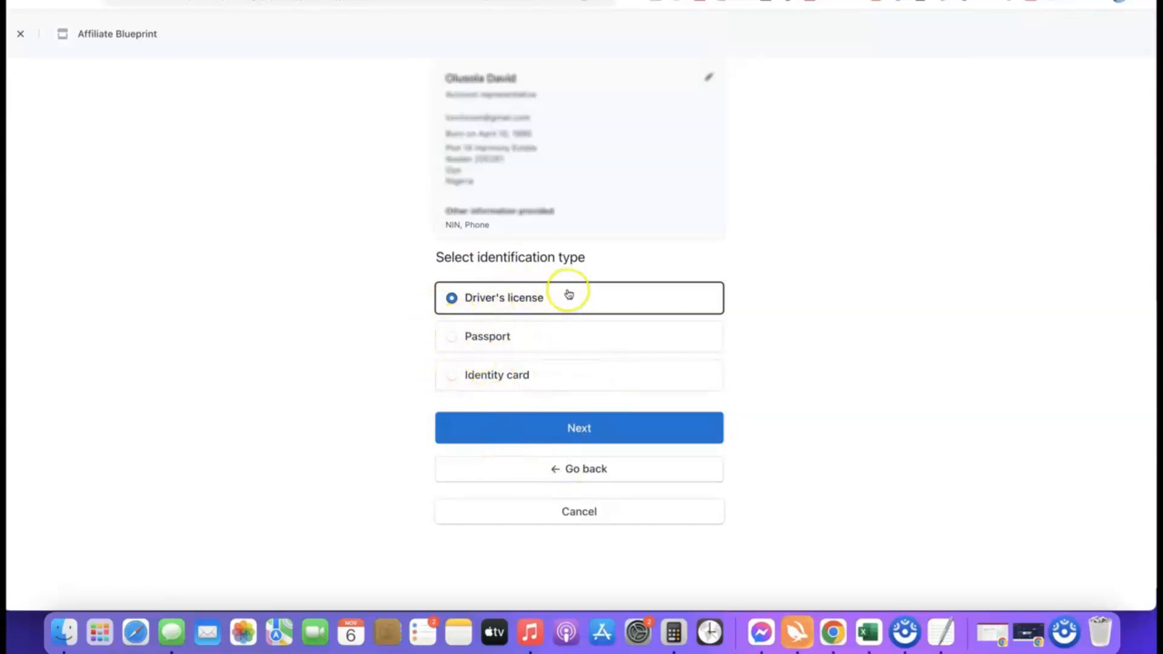
- Continue with Driver's license as the identification type and upload the image of its front
{"action": "left_click", "coordinate": [580, 430]}
{"action": "left_click", "coordinate": [568, 442]}
{"action": "left_click", "coordinate": [815, 428]}
{"action": "left_click", "coordinate": [596, 439]}
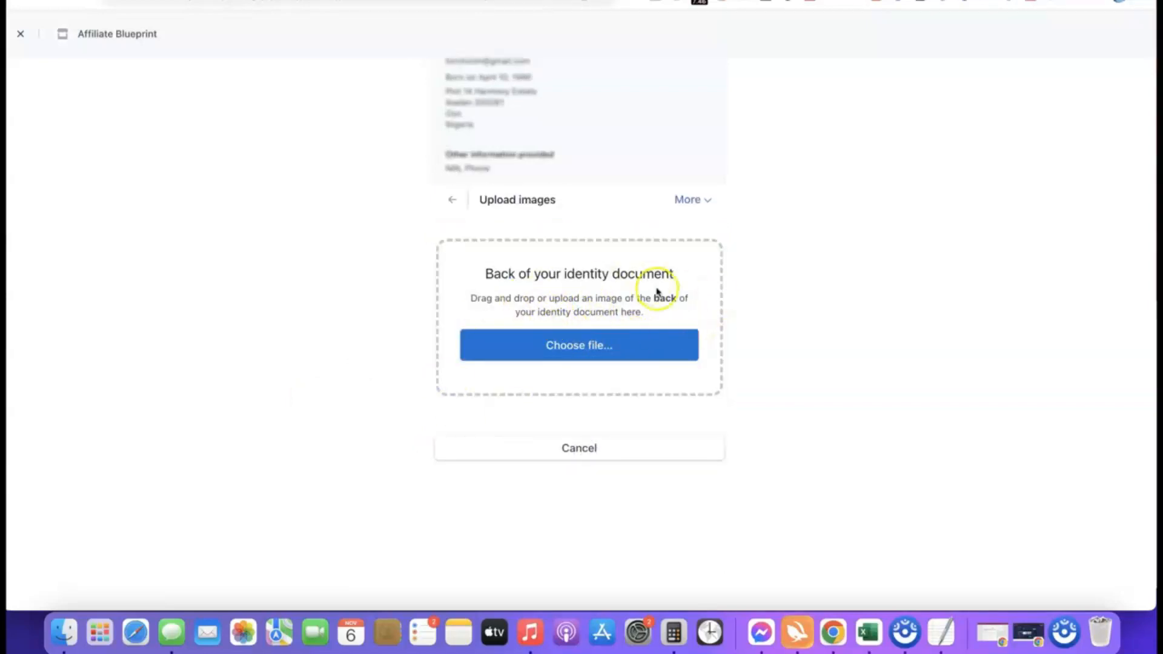
- Upload drivers_license_back.jpg as the back of the identity document, continue with that image anyway, and go to the dashboard
{"action": "left_click", "coordinate": [582, 347]}
{"action": "type", "text": "drivers"}
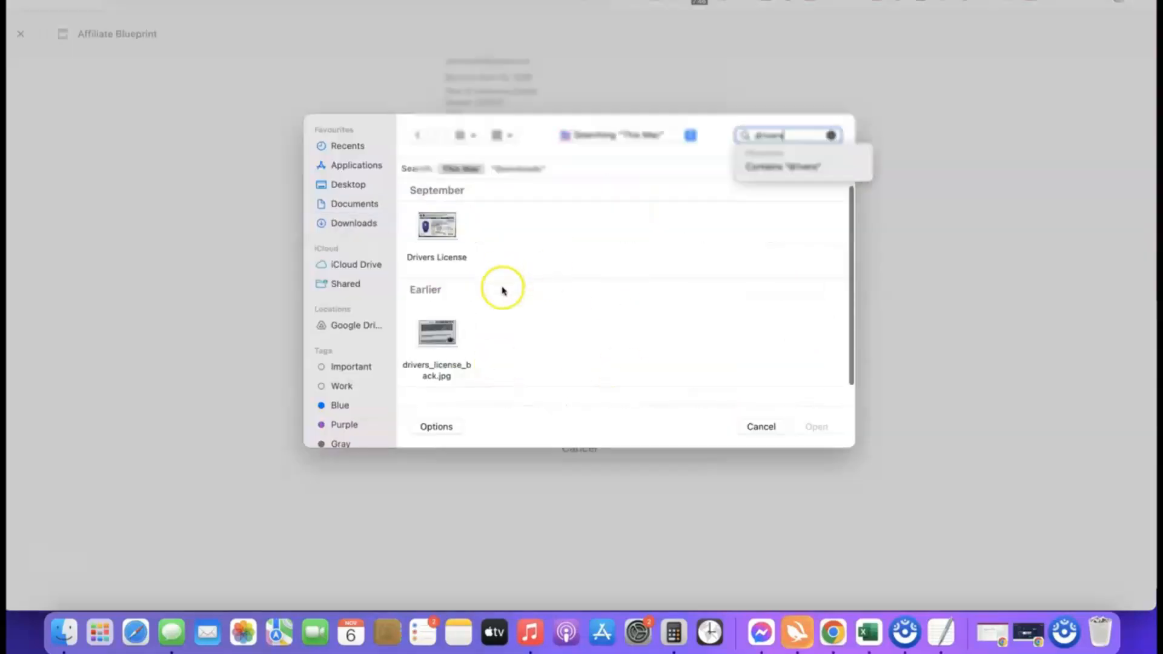
{"action": "left_click", "coordinate": [422, 347]}
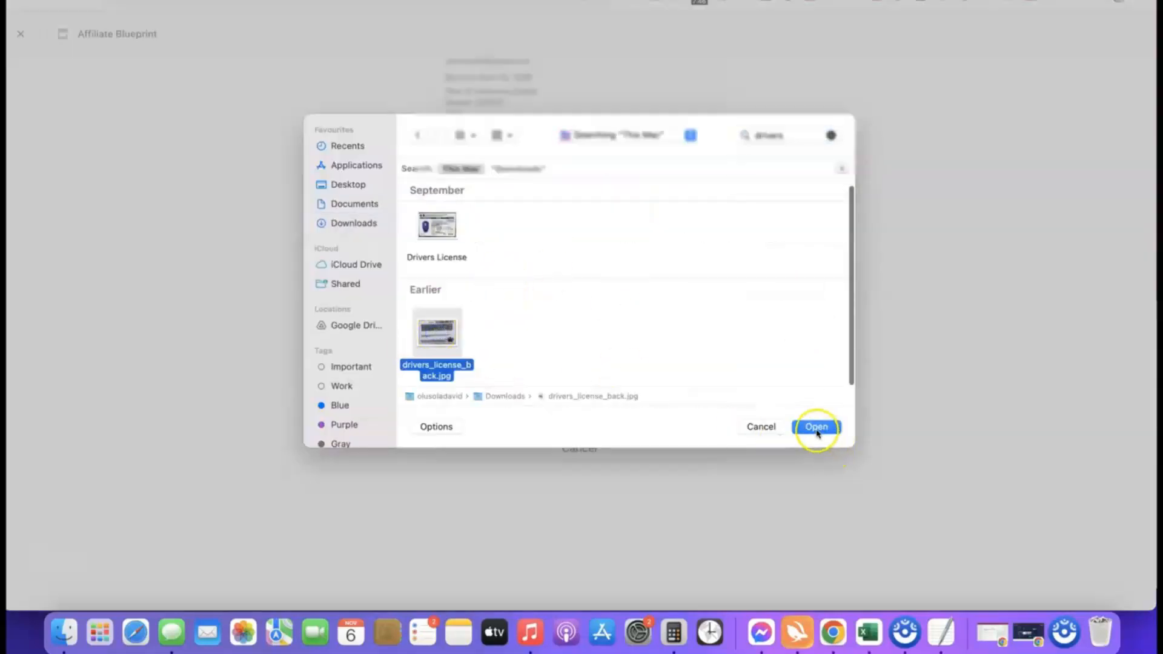
{"action": "left_click", "coordinate": [817, 428]}
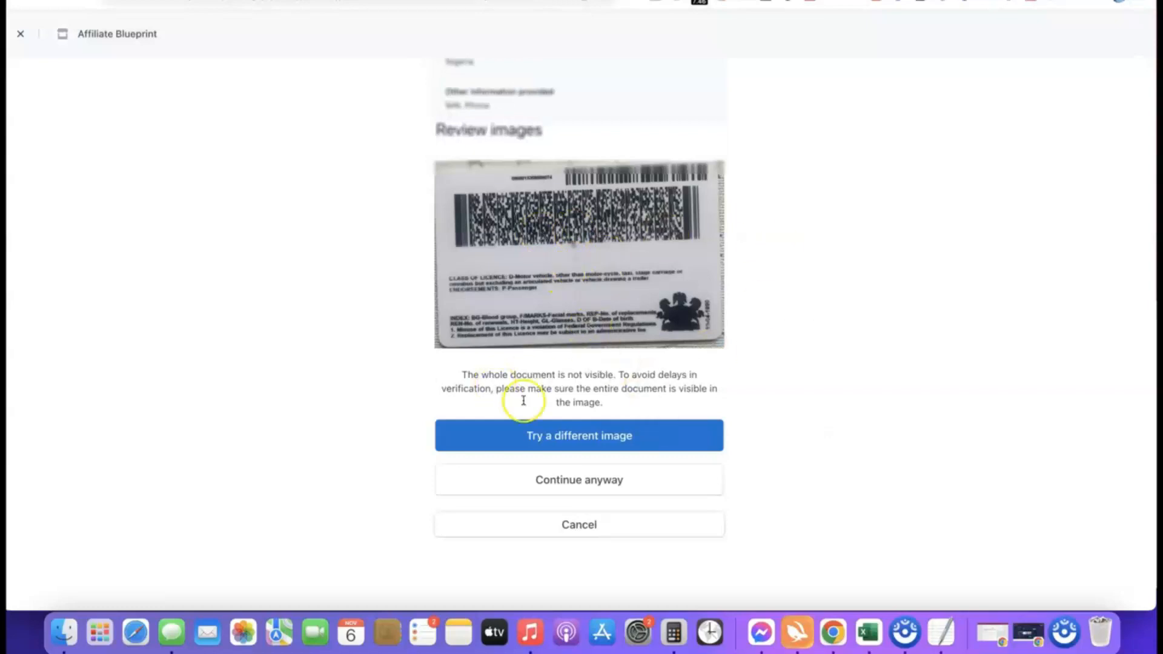
{"action": "left_click", "coordinate": [572, 481]}
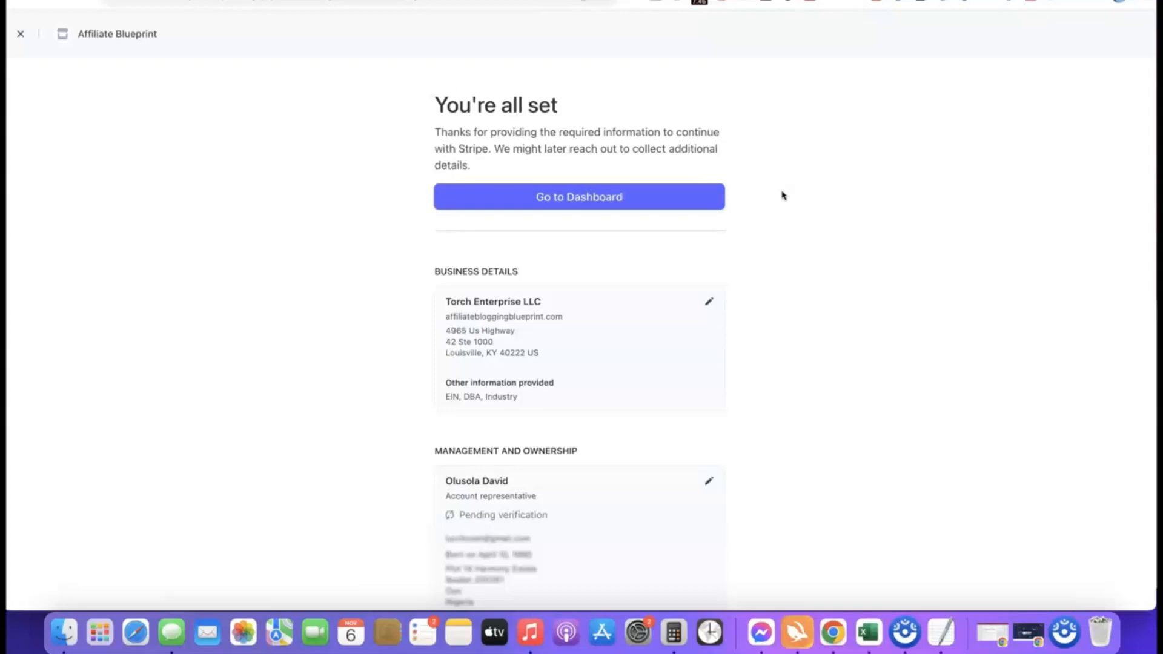
{"action": "left_click", "coordinate": [579, 197]}
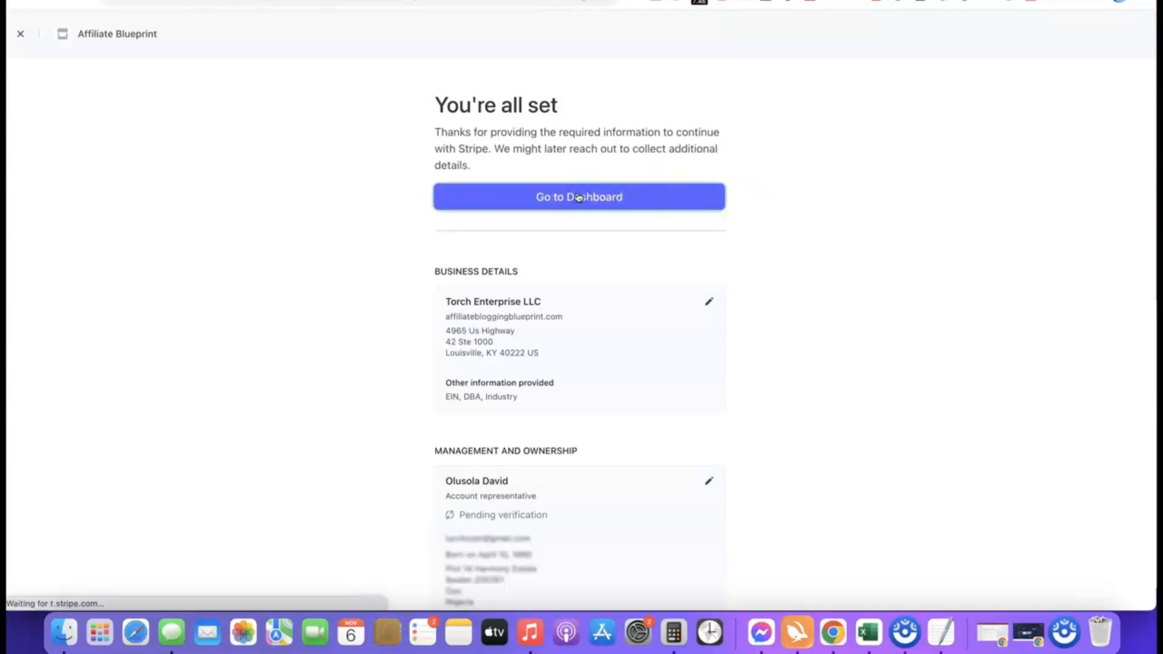